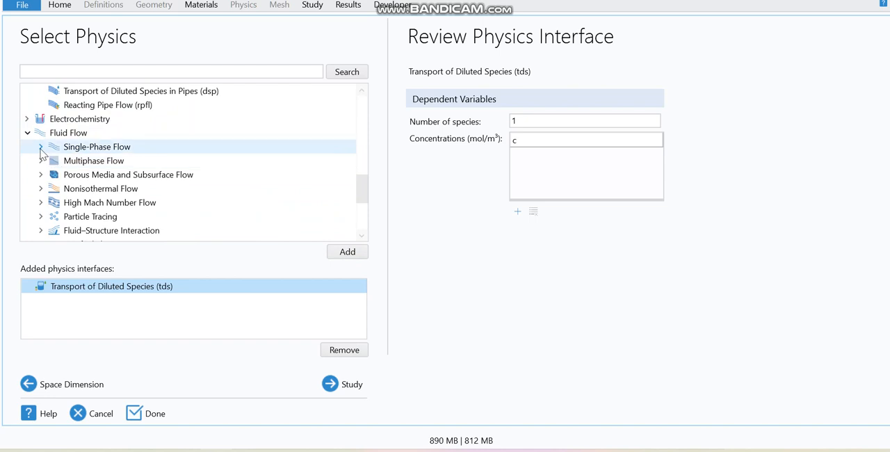
Step: Add the single-phase Laminar Flow (spf) interface and finish the model setup with a Stationary study
{"action": "left_click", "coordinate": [111, 180]}
{"action": "left_click", "coordinate": [347, 253]}
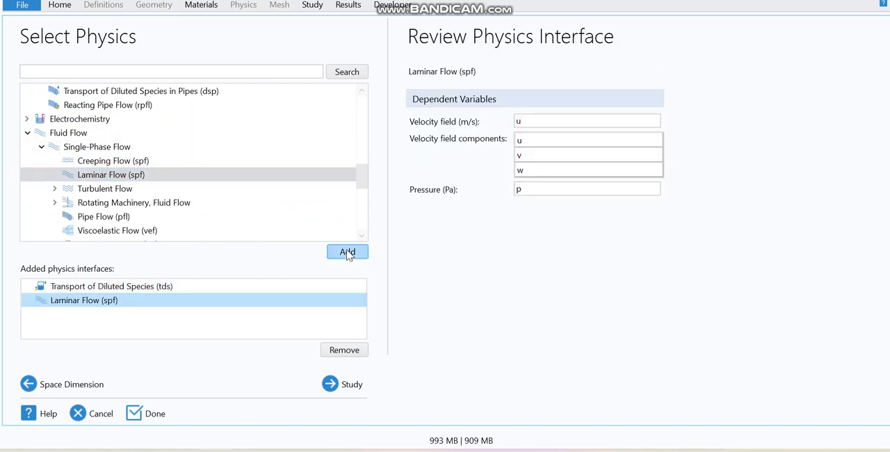
{"action": "left_click", "coordinate": [338, 384]}
{"action": "left_click", "coordinate": [104, 87]}
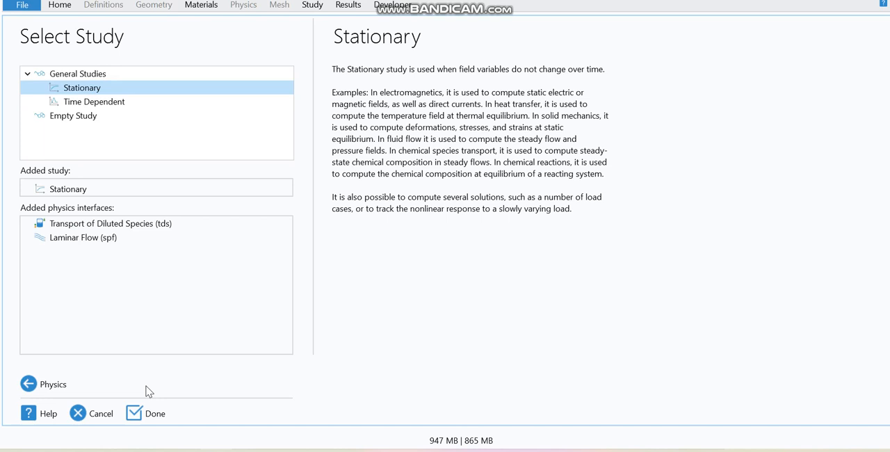
{"action": "left_click", "coordinate": [150, 414]}
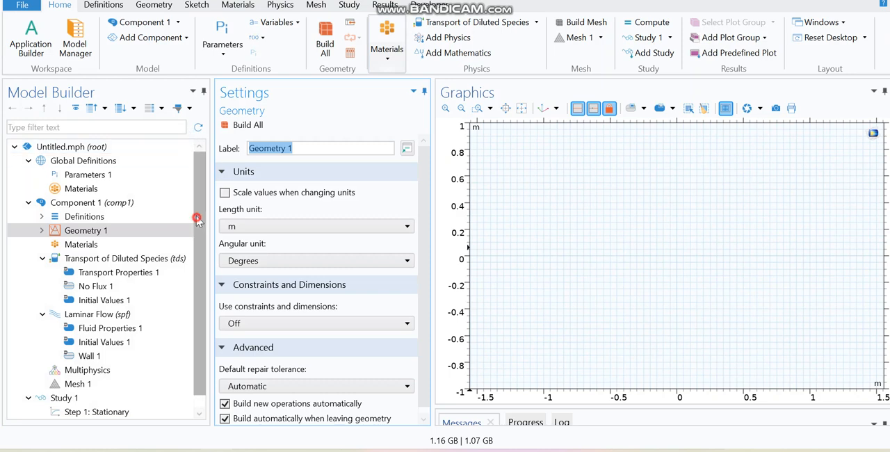
Step: Load the global parameters from the text file "parameters dialysis" in the PCOM folder
{"action": "left_click", "coordinate": [93, 175]}
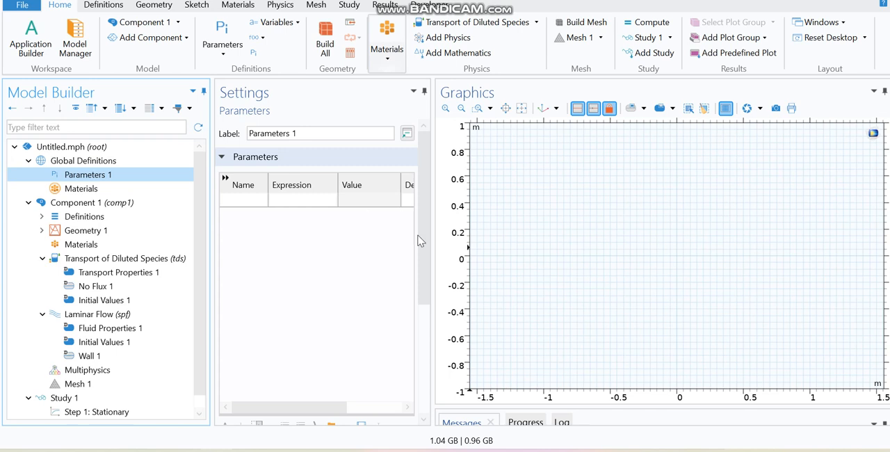
{"action": "left_click_drag", "start_coordinate": [419, 236], "coordinate": [419, 319]}
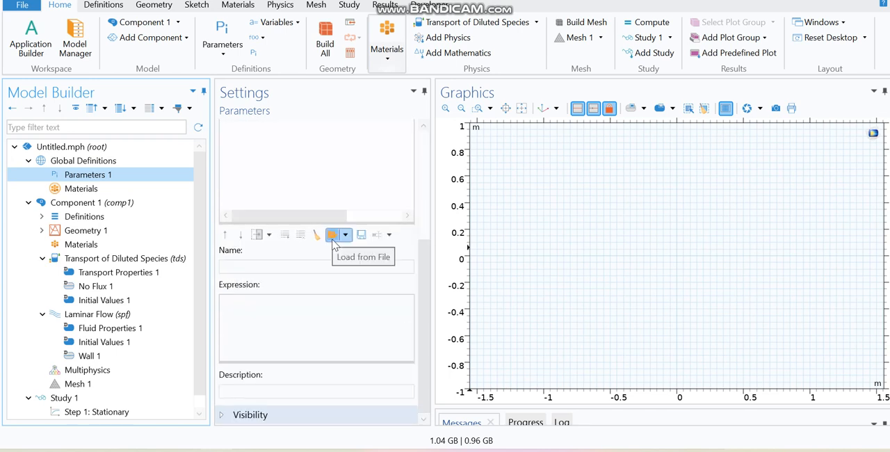
{"action": "left_click", "coordinate": [332, 238]}
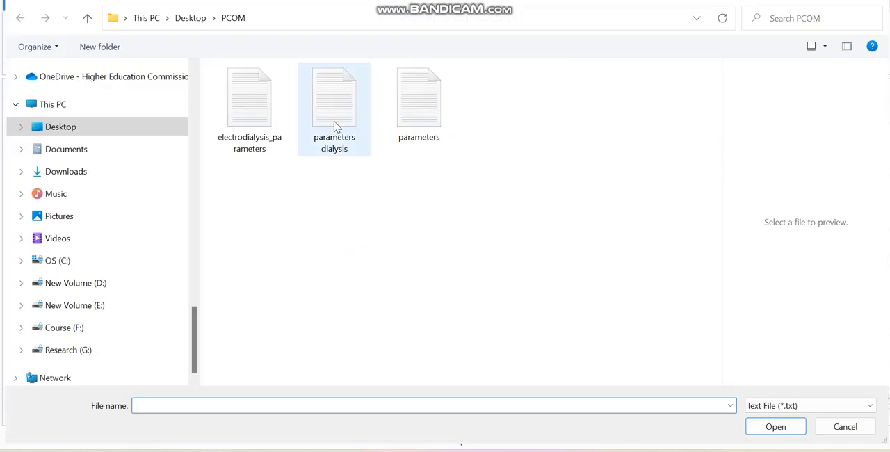
{"action": "left_click", "coordinate": [334, 126]}
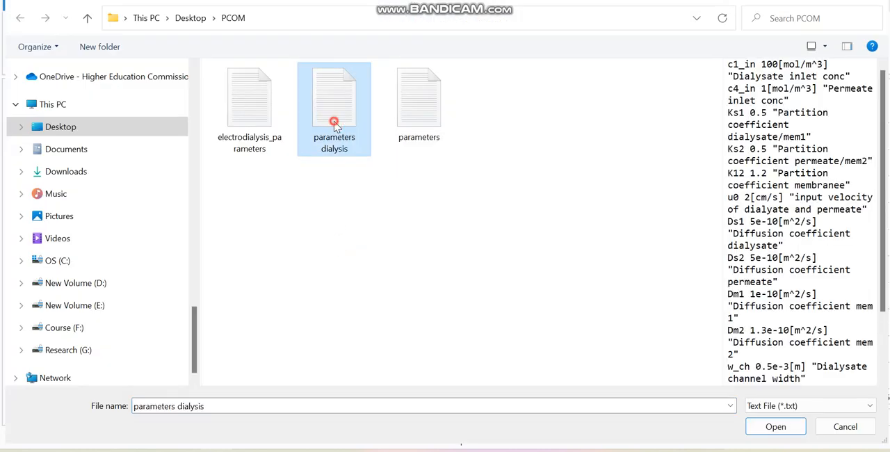
{"action": "double_click", "coordinate": [335, 126]}
Step: Widen the settings area to show the parameter descriptions and examine the inlet concentration parameters c1_in and c4_in
{"action": "left_click_drag", "start_coordinate": [432, 198], "coordinate": [547, 235]}
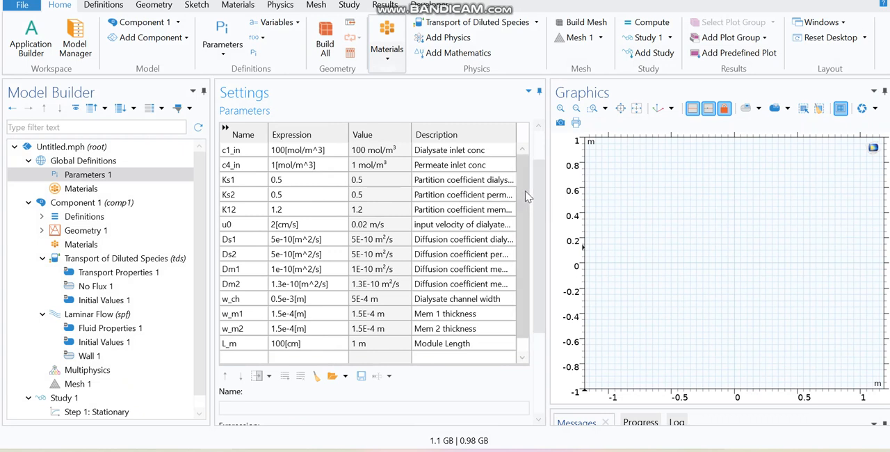
{"action": "left_click_drag", "start_coordinate": [526, 192], "coordinate": [541, 180]}
{"action": "left_click", "coordinate": [241, 203]}
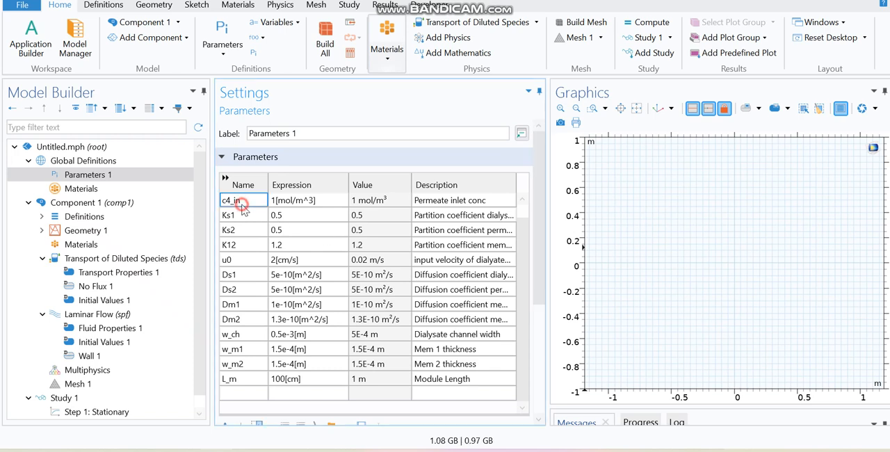
{"action": "left_click", "coordinate": [370, 204]}
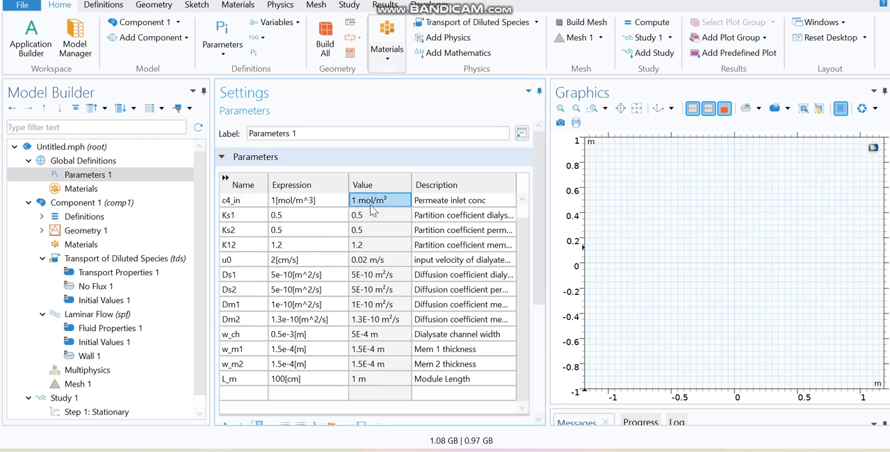
{"action": "left_click", "coordinate": [448, 204]}
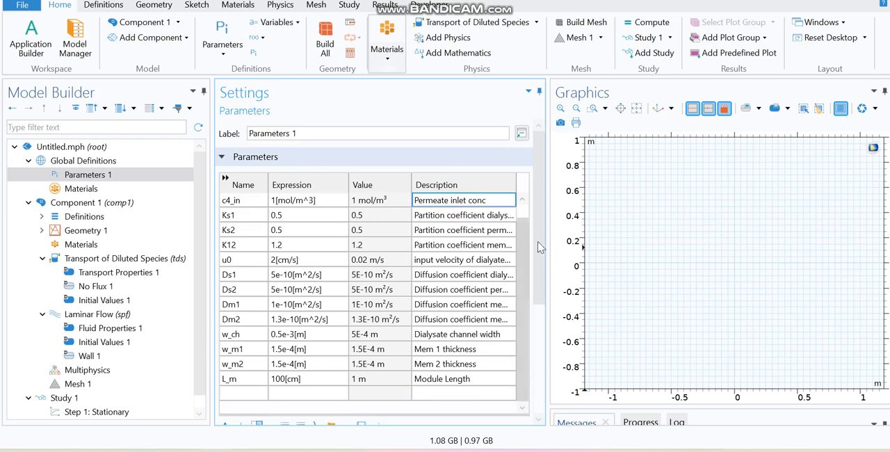
{"action": "scroll", "coordinate": [519, 212], "scroll_direction": "up", "scroll_amount": 1}
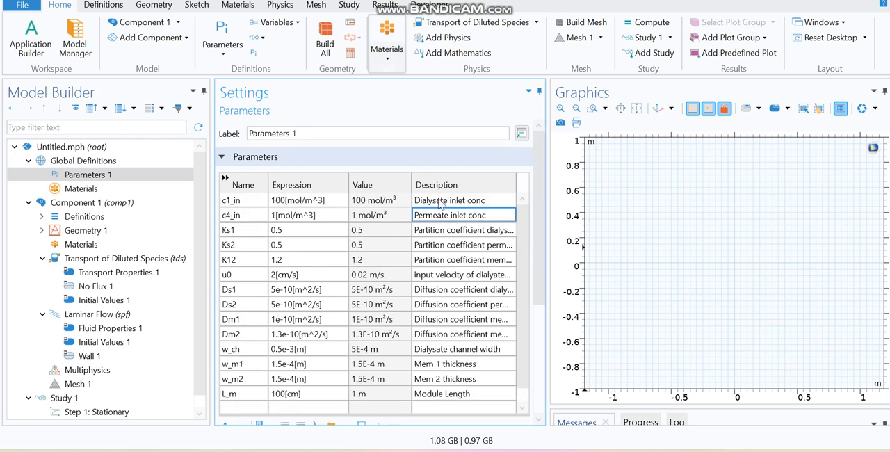
{"action": "left_click", "coordinate": [250, 217]}
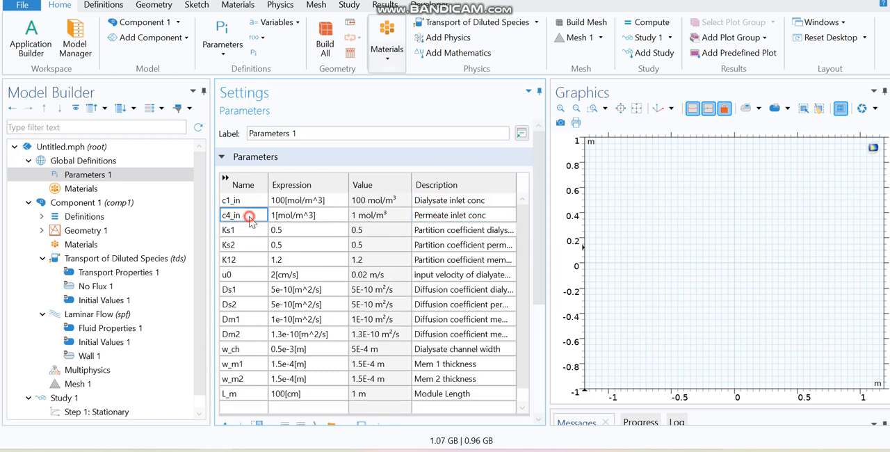
{"action": "left_click", "coordinate": [452, 218]}
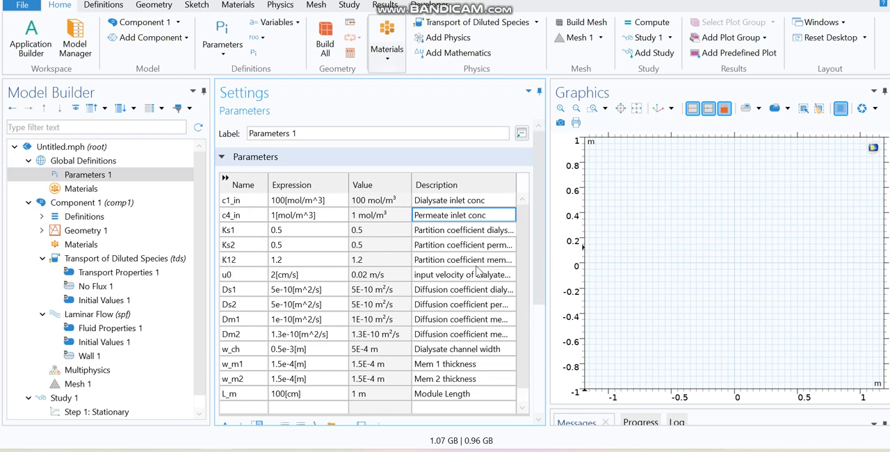
Step: Examine the velocity, diffusion coefficient, channel width, membrane thickness and module length parameters from u0 to L_m
{"action": "left_click", "coordinate": [240, 276]}
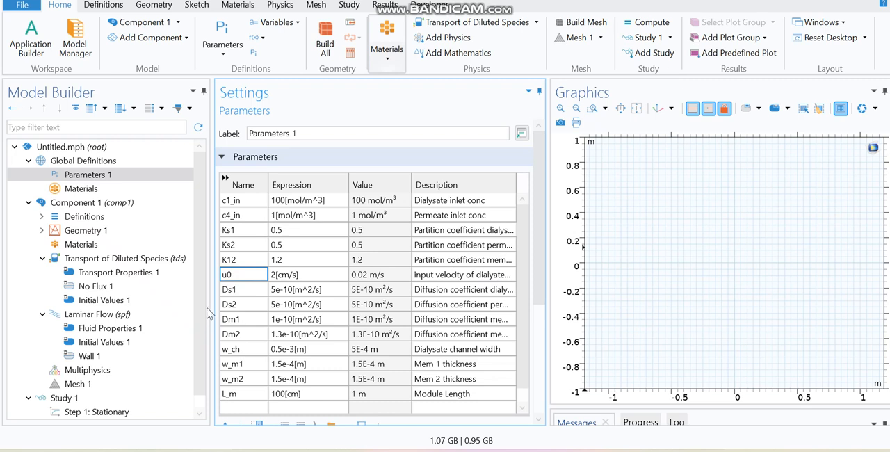
{"action": "left_click", "coordinate": [238, 291]}
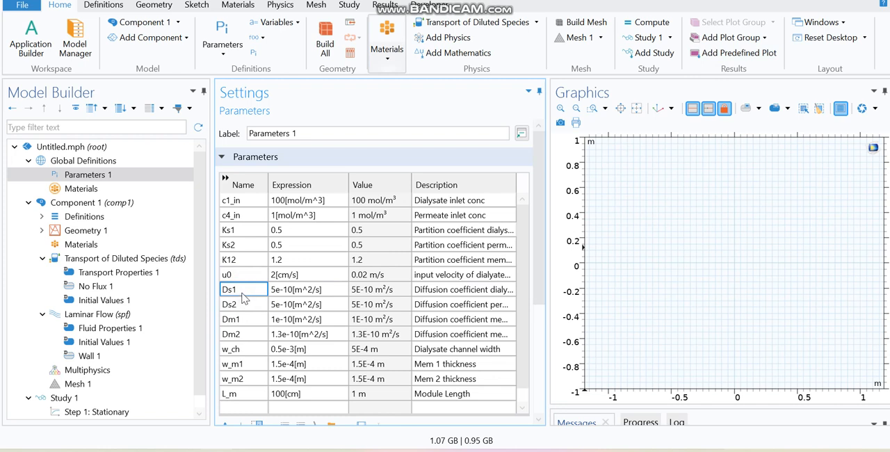
{"action": "left_click", "coordinate": [237, 306]}
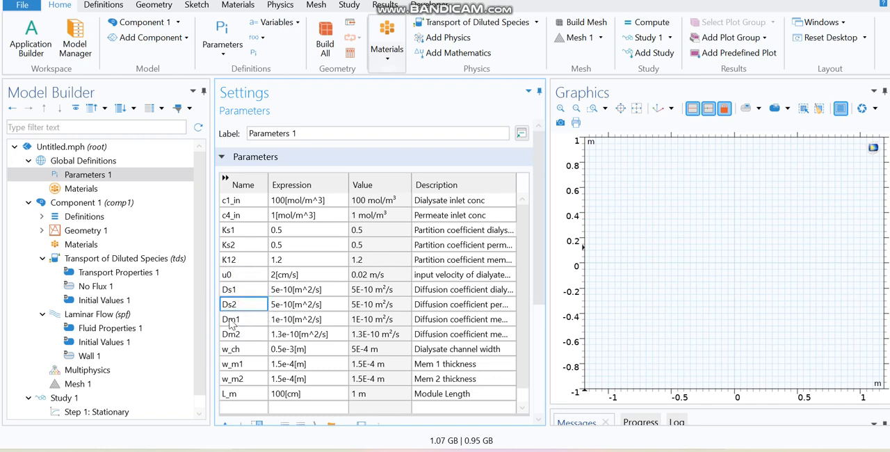
{"action": "left_click", "coordinate": [245, 323]}
{"action": "left_click", "coordinate": [239, 338]}
{"action": "left_click", "coordinate": [243, 350]}
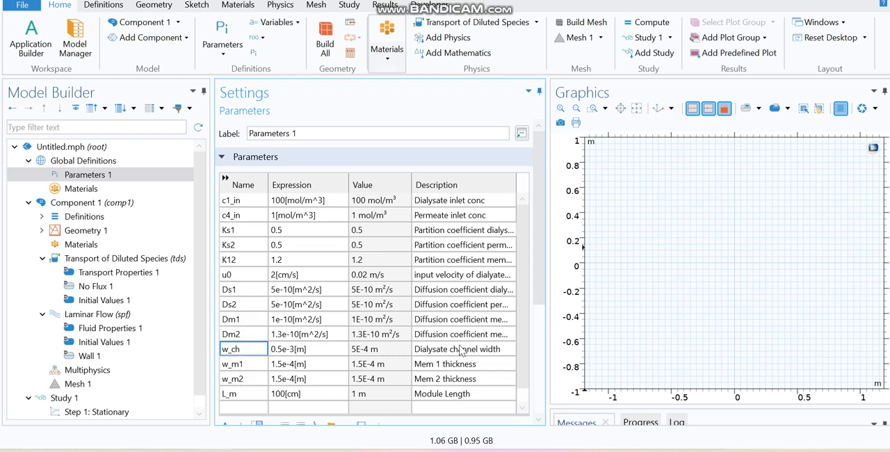
{"action": "left_click", "coordinate": [248, 364]}
{"action": "left_click", "coordinate": [243, 379]}
{"action": "left_click", "coordinate": [240, 393]}
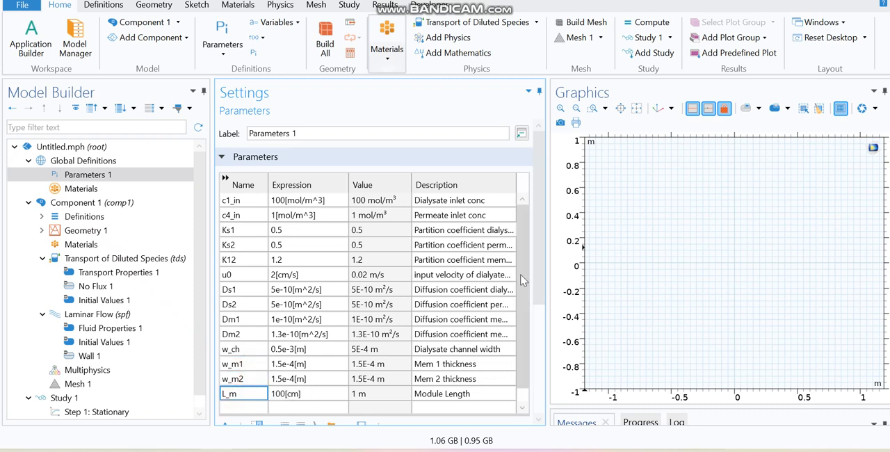
Step: Add a rectangle to Geometry 1 and set its width to w_ch+w_m1+w_m2+w_ch
{"action": "left_click", "coordinate": [76, 232]}
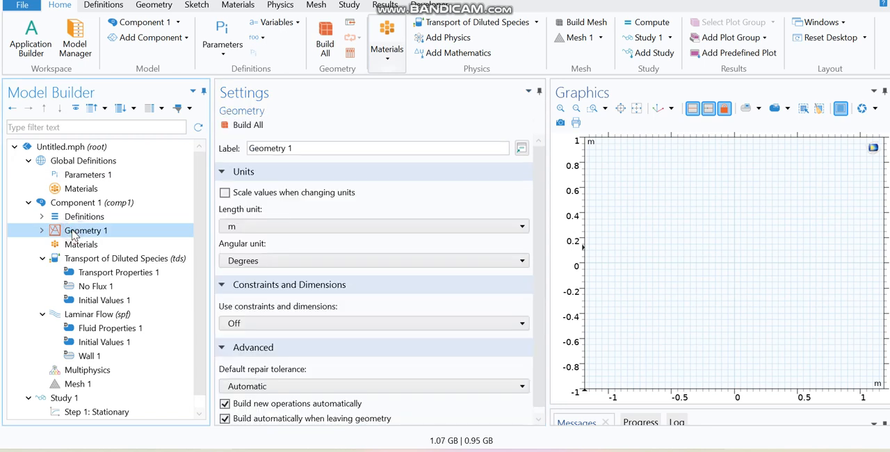
{"action": "right_click", "coordinate": [73, 233]}
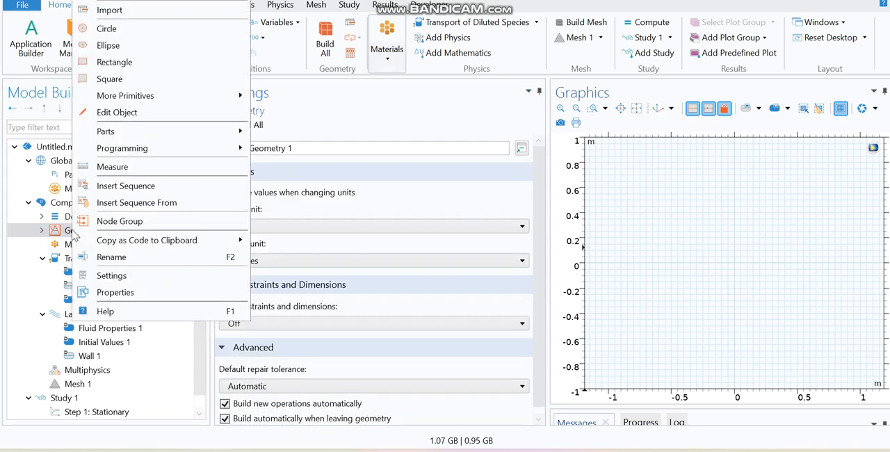
{"action": "left_click", "coordinate": [121, 62]}
{"action": "double_click", "coordinate": [257, 242]}
{"action": "type", "text": "w_ch+w_m1+w_m2+w_ch"}
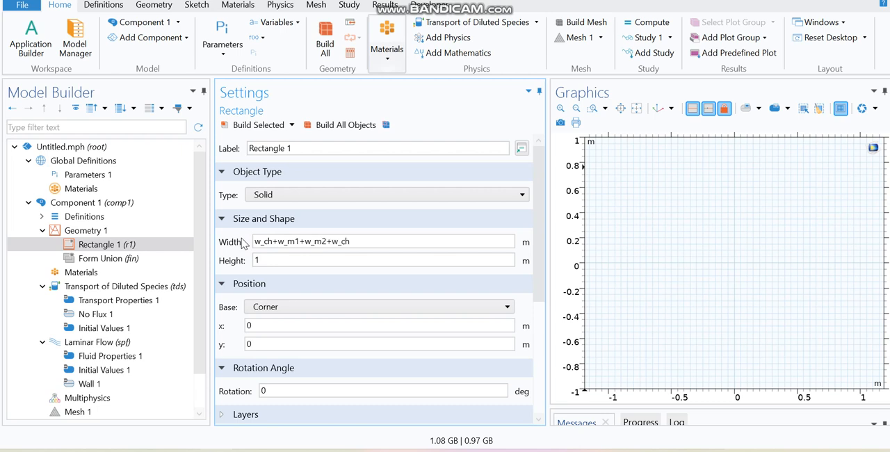
{"action": "left_click", "coordinate": [258, 242]}
{"action": "double_click", "coordinate": [264, 244]}
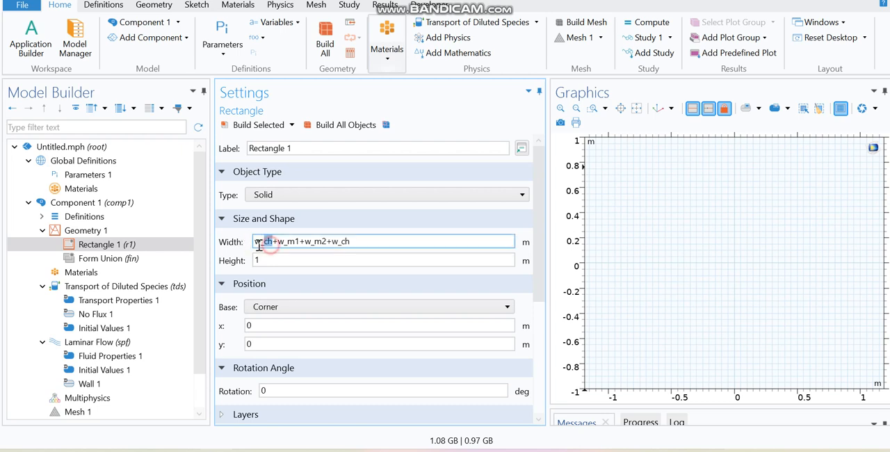
{"action": "left_click_drag", "start_coordinate": [301, 244], "coordinate": [283, 244]}
{"action": "left_click", "coordinate": [318, 244]}
{"action": "left_click_drag", "start_coordinate": [353, 244], "coordinate": [339, 243]}
{"action": "left_click", "coordinate": [373, 245]}
Step: Set the rectangle's height to L_m and build all geometry objects
{"action": "left_click", "coordinate": [290, 260]}
{"action": "key", "text": "BackSpace"}
{"action": "type", "text": "L_m"}
{"action": "left_click", "coordinate": [319, 126]}
{"action": "left_click", "coordinate": [320, 126]}
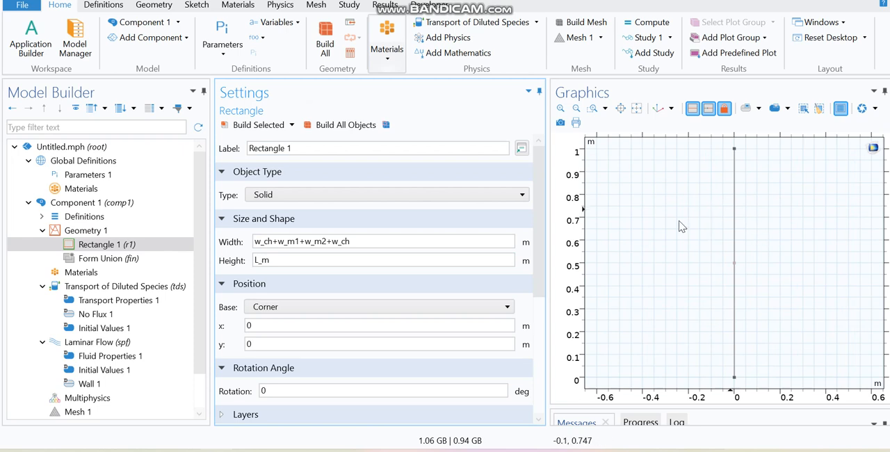
{"action": "left_click", "coordinate": [561, 109]}
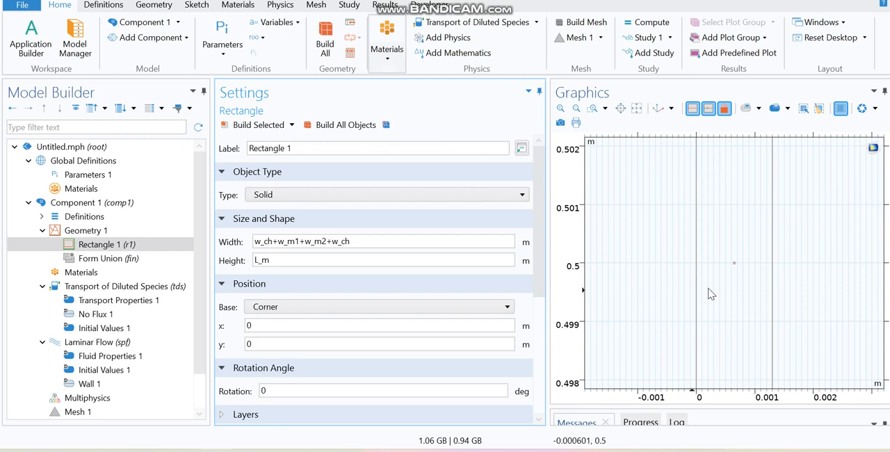
{"action": "left_click_drag", "start_coordinate": [365, 243], "coordinate": [237, 251]}
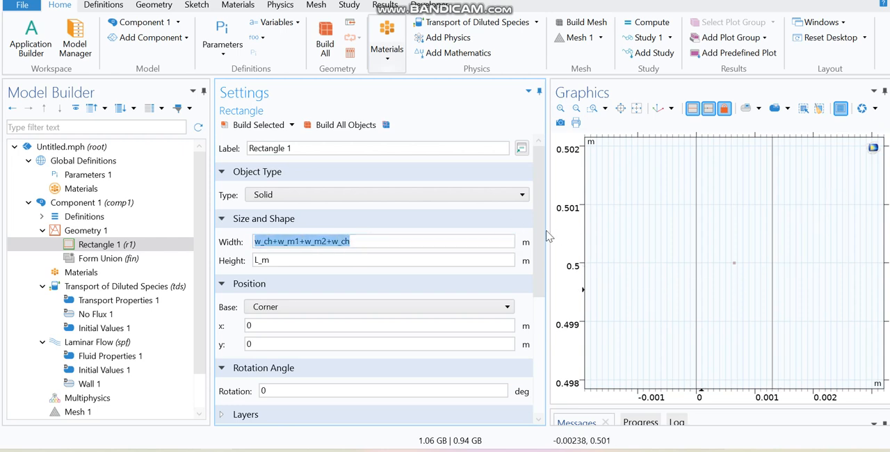
Step: Add a first layer with thickness w_ch to the rectangle and build all objects
{"action": "left_click_drag", "start_coordinate": [540, 219], "coordinate": [536, 309]}
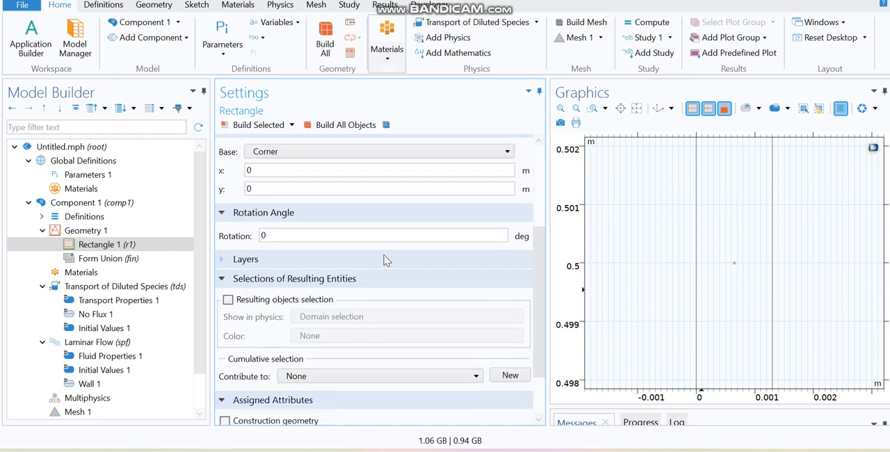
{"action": "left_click", "coordinate": [311, 262]}
{"action": "left_click", "coordinate": [379, 305]}
{"action": "type", "text": "w"}
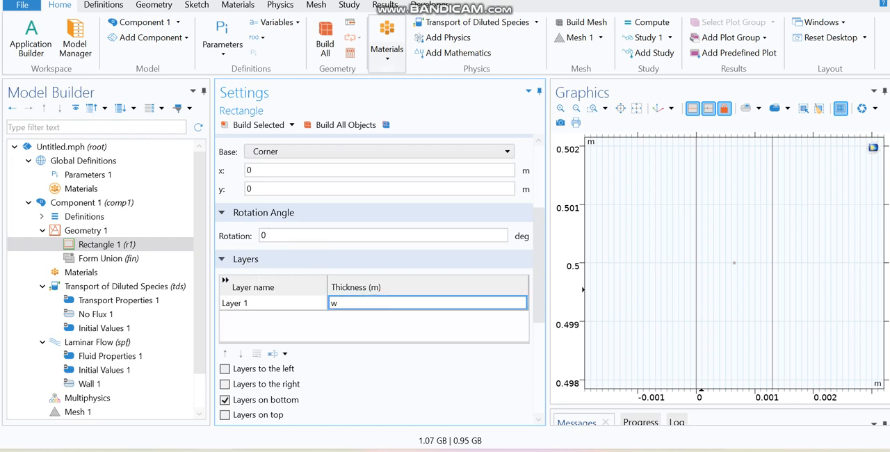
{"action": "key", "text": "Return"}
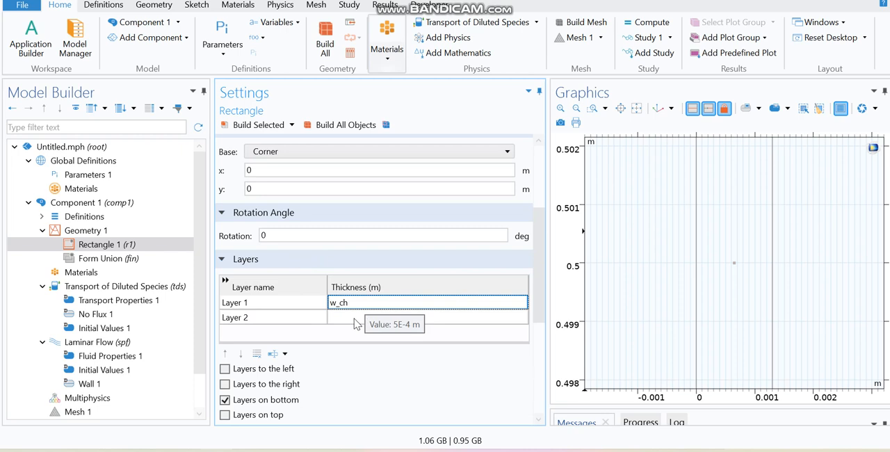
{"action": "left_click", "coordinate": [356, 318]}
{"action": "left_click", "coordinate": [332, 130]}
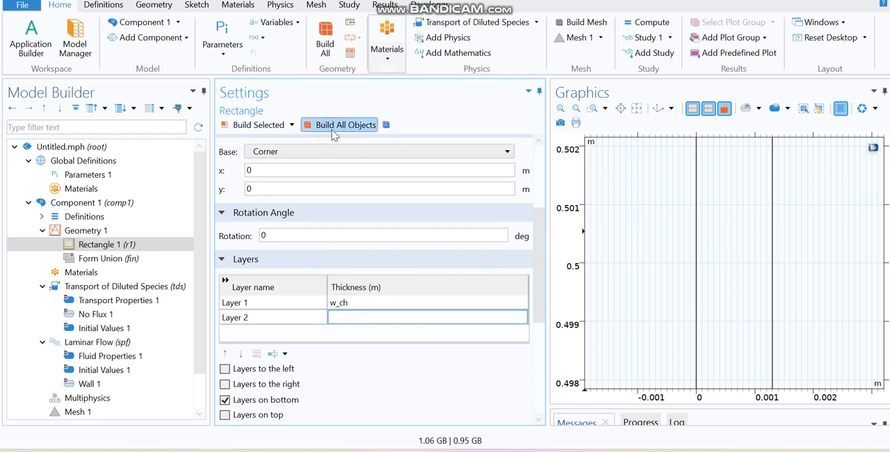
Step: Switch the rectangle's layer placement from the bottom to the left side and rebuild all objects
{"action": "left_click", "coordinate": [252, 400]}
{"action": "left_click", "coordinate": [224, 370]}
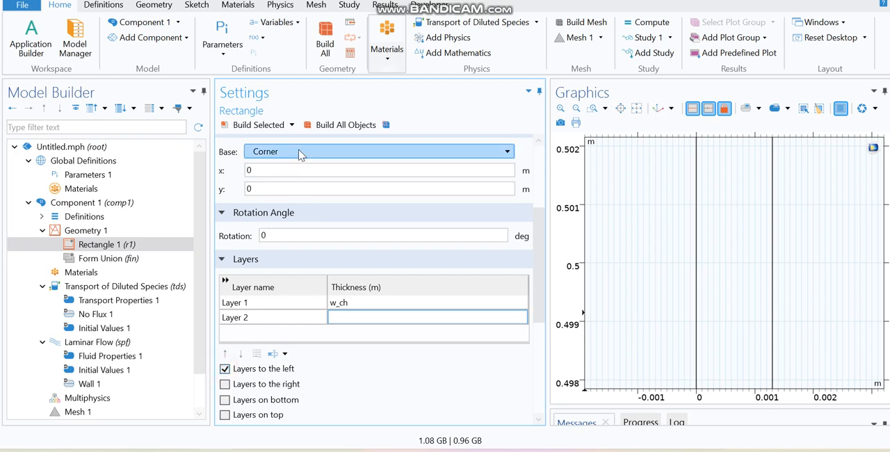
{"action": "left_click", "coordinate": [313, 125]}
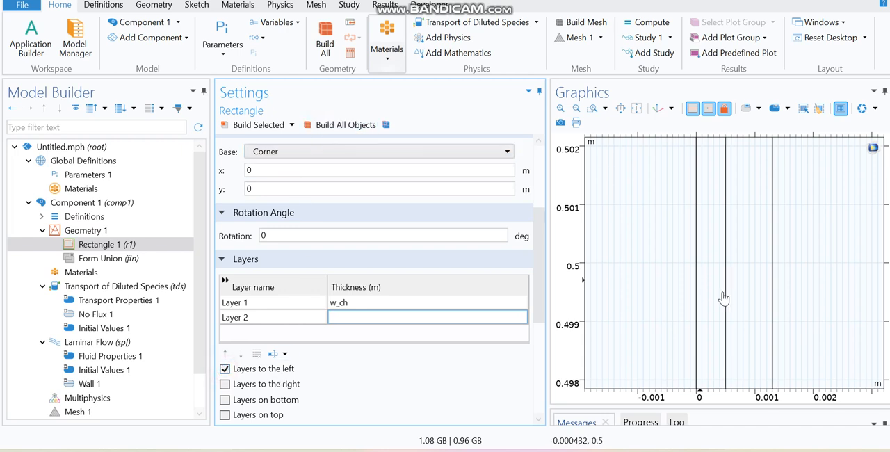
Step: Add a second layer with thickness w_m1 to the rectangle and rebuild all objects
{"action": "left_click", "coordinate": [350, 324]}
{"action": "type", "text": "w_m1"}
{"action": "left_click", "coordinate": [317, 126]}
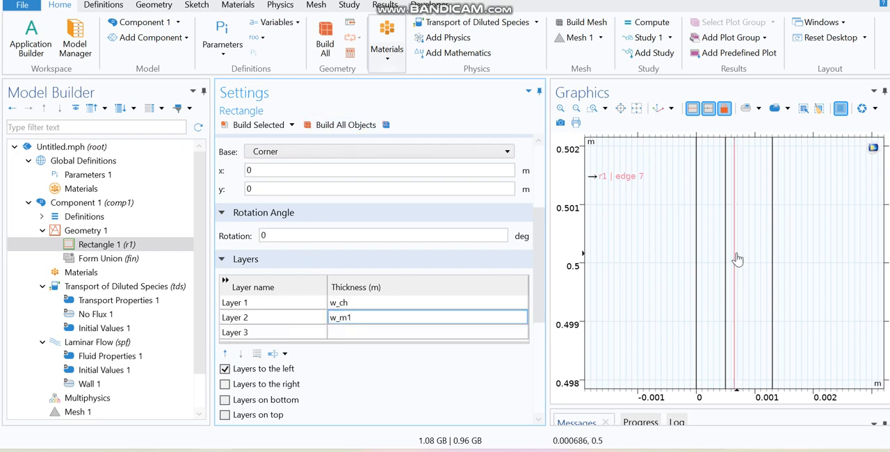
Step: Add a third layer with thickness w_m2 to the rectangle
{"action": "left_click", "coordinate": [379, 334]}
{"action": "type", "text": "w_m2"}
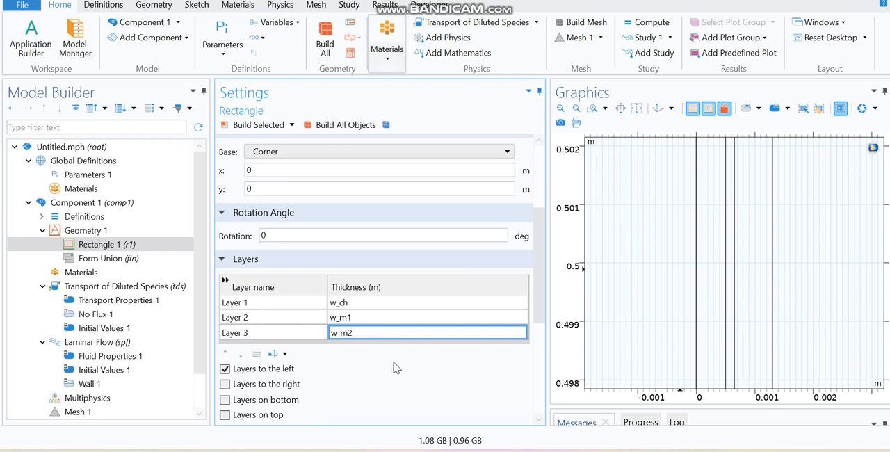
{"action": "left_click", "coordinate": [396, 370]}
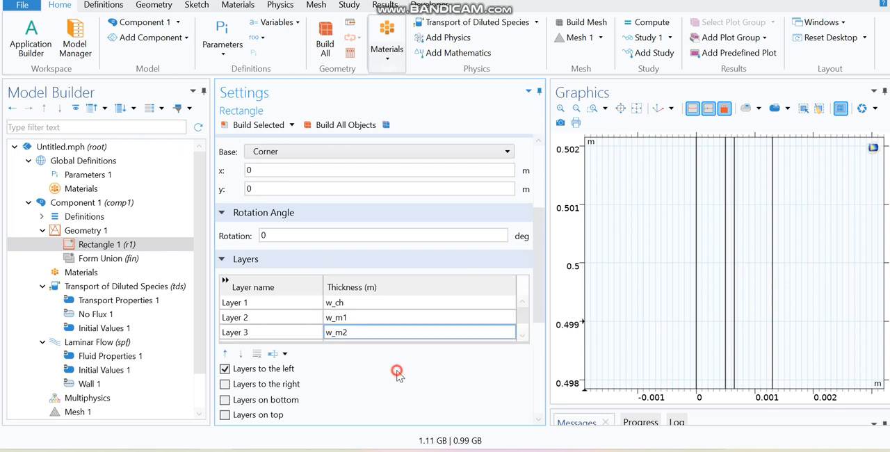
Step: Build the rectangle with its third layer and finalize the geometry as a union
{"action": "left_click", "coordinate": [332, 133]}
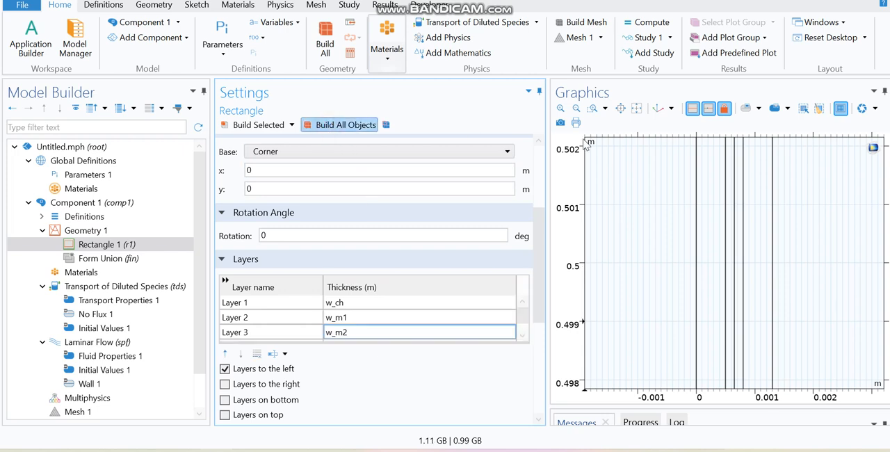
{"action": "left_click", "coordinate": [636, 109]}
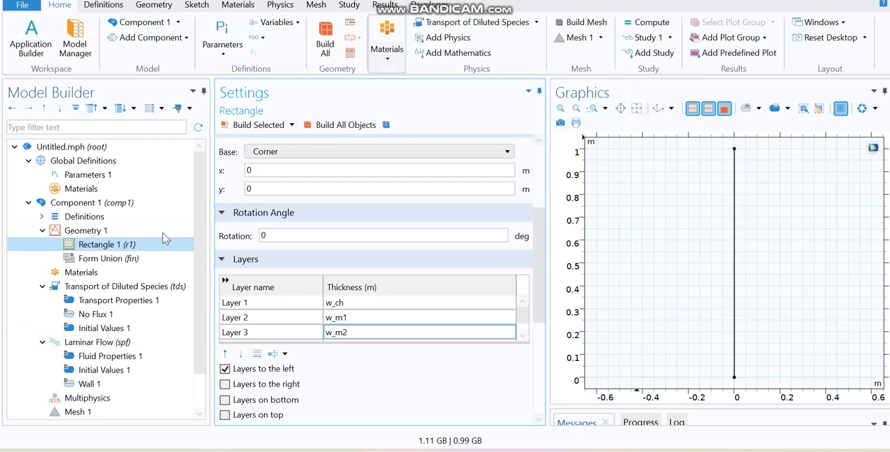
{"action": "left_click", "coordinate": [118, 259]}
{"action": "left_click", "coordinate": [326, 125]}
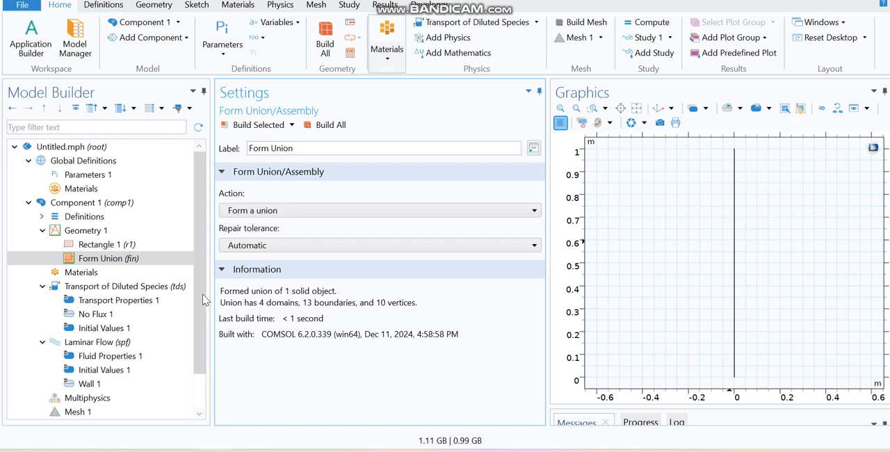
Step: Set the view scale of View 1's axis to Automatic, update it and fit the geometry in the graphics
{"action": "left_click", "coordinate": [42, 217]}
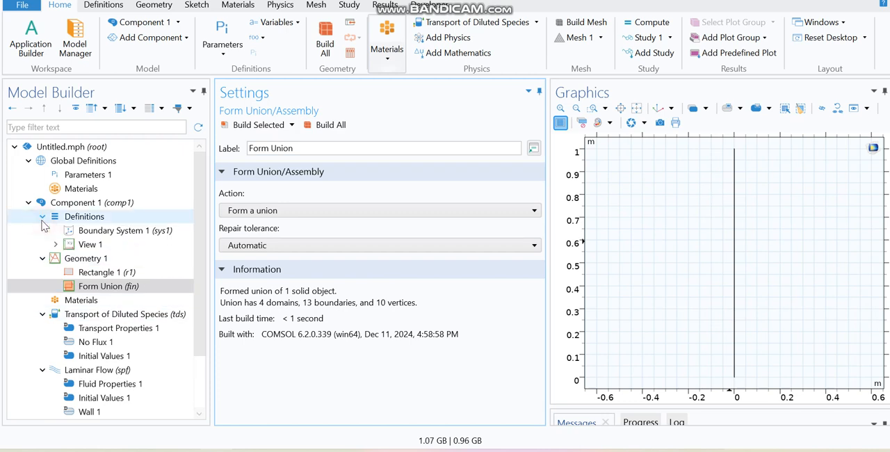
{"action": "left_click", "coordinate": [103, 248]}
{"action": "left_click", "coordinate": [57, 244]}
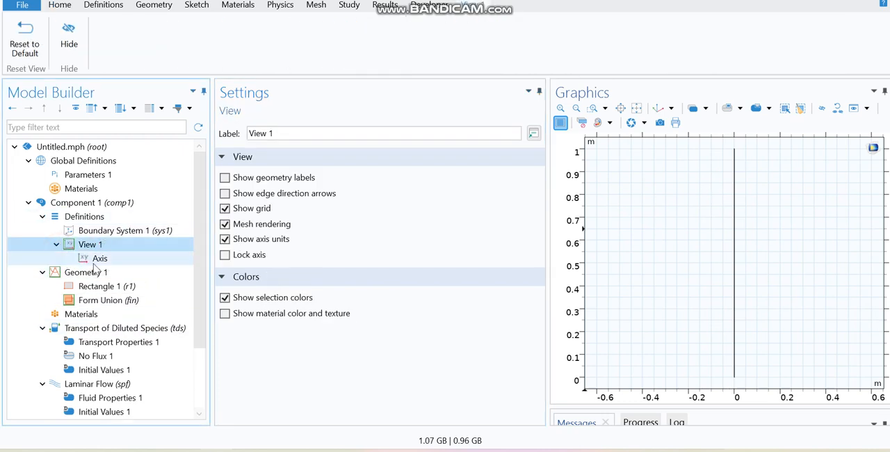
{"action": "left_click", "coordinate": [97, 260]}
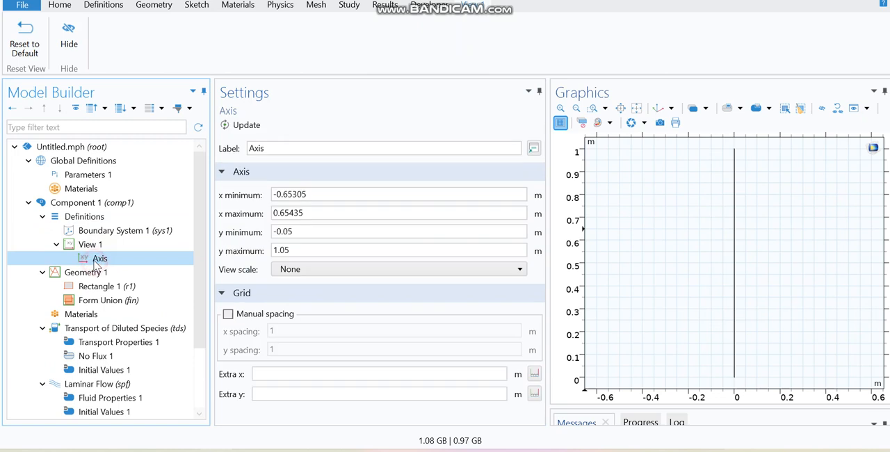
{"action": "left_click", "coordinate": [315, 274]}
{"action": "left_click", "coordinate": [304, 298]}
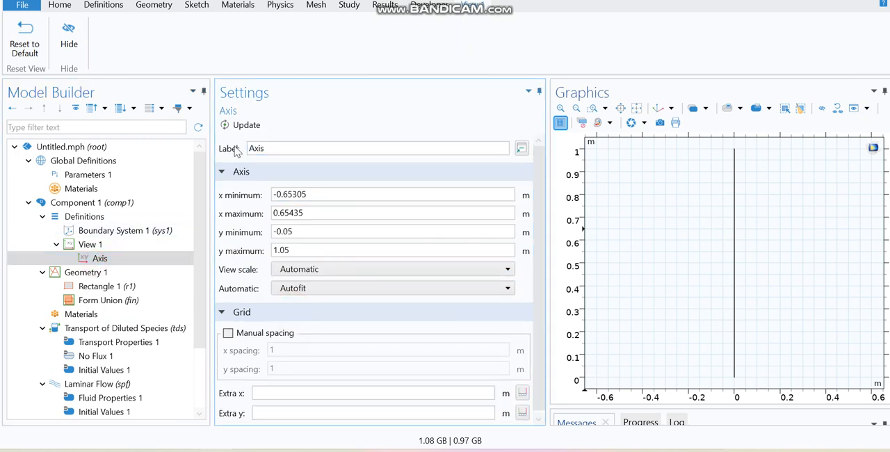
{"action": "left_click", "coordinate": [232, 130]}
{"action": "left_click", "coordinate": [635, 108]}
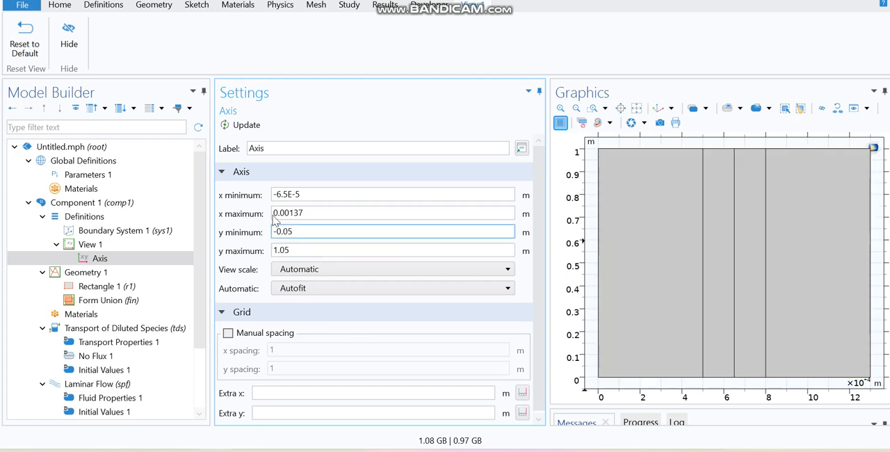
Step: Search the material library for water and add H2O (water) [liquid] to the component
{"action": "left_click_drag", "start_coordinate": [201, 224], "coordinate": [200, 273]}
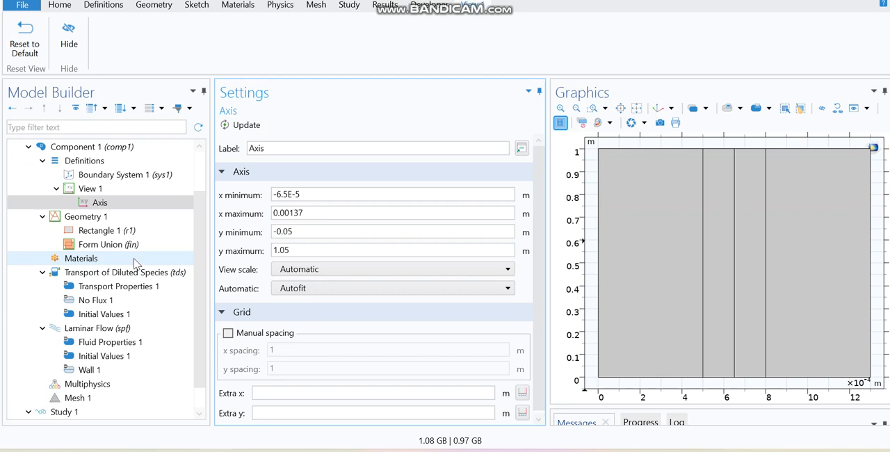
{"action": "left_click", "coordinate": [137, 260]}
{"action": "left_click_drag", "start_coordinate": [205, 299], "coordinate": [201, 229]}
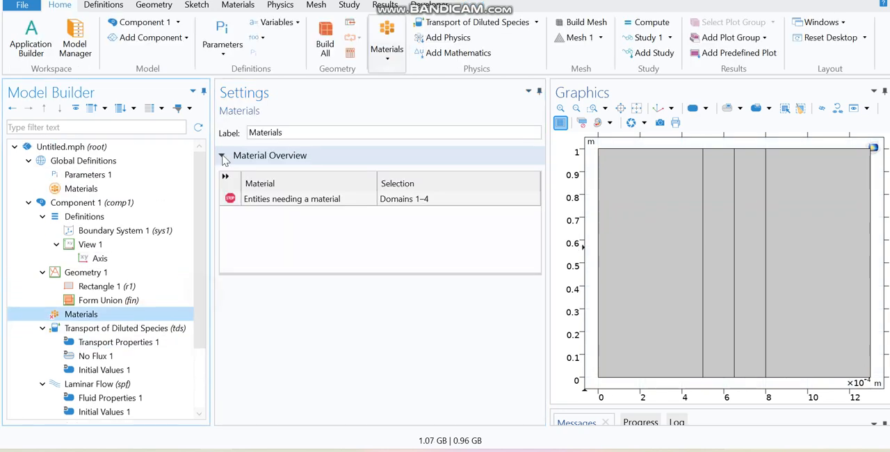
{"action": "left_click", "coordinate": [237, 6]}
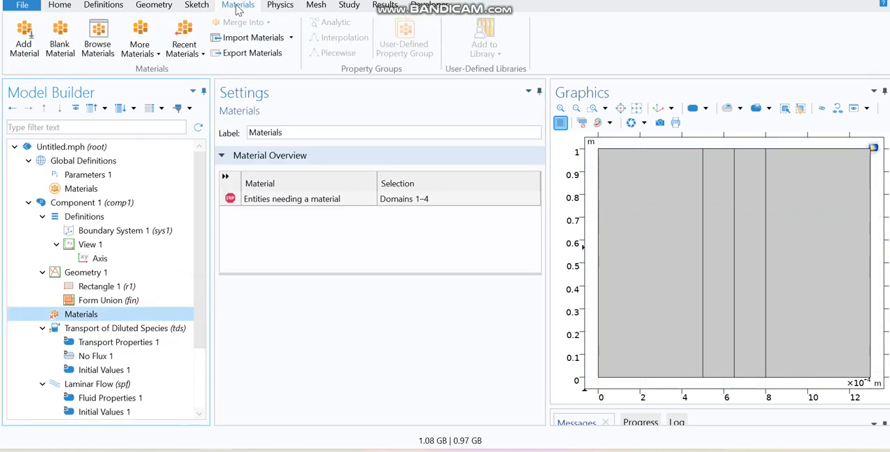
{"action": "left_click", "coordinate": [32, 42]}
{"action": "left_click", "coordinate": [783, 140]}
{"action": "type", "text": "water"}
{"action": "left_click", "coordinate": [870, 143]}
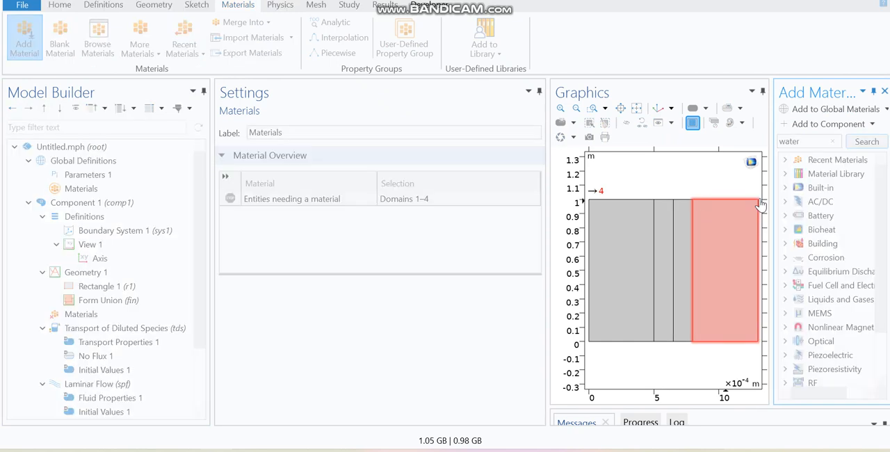
{"action": "left_click_drag", "start_coordinate": [771, 202], "coordinate": [735, 203]}
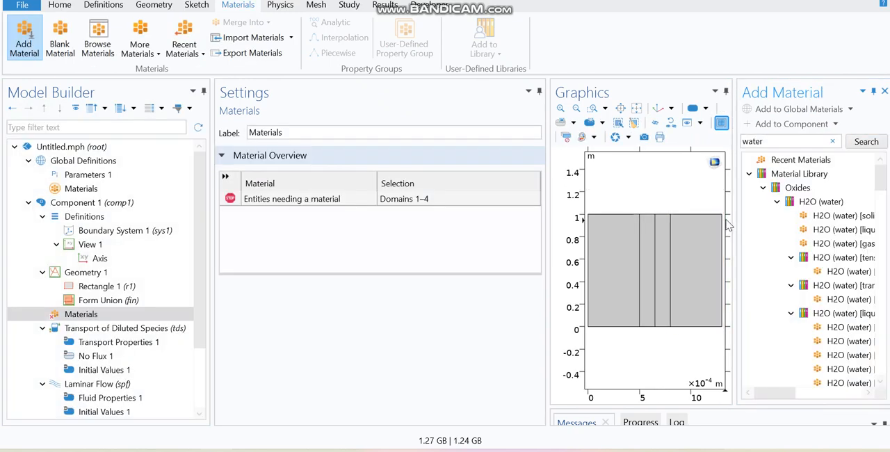
{"action": "left_click", "coordinate": [824, 233]}
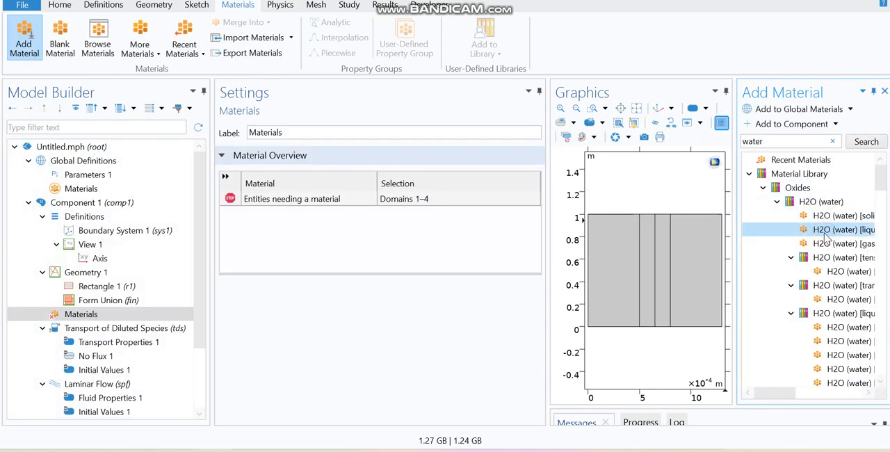
{"action": "double_click", "coordinate": [825, 232]}
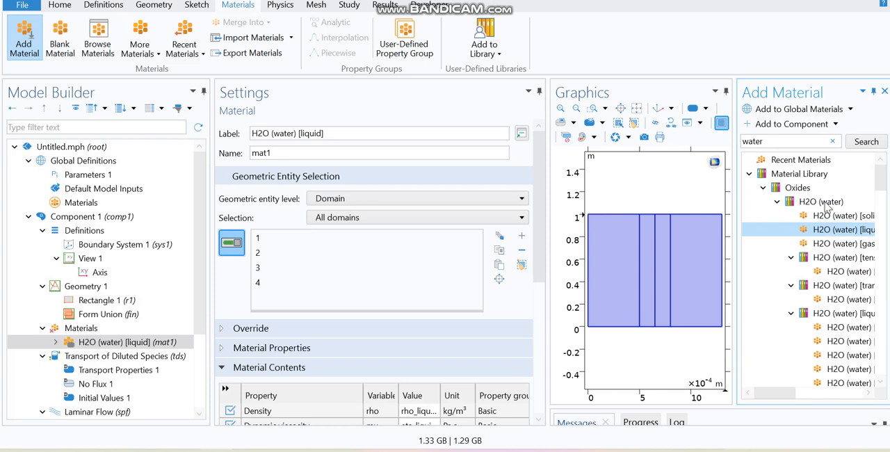
{"action": "left_click", "coordinate": [882, 93]}
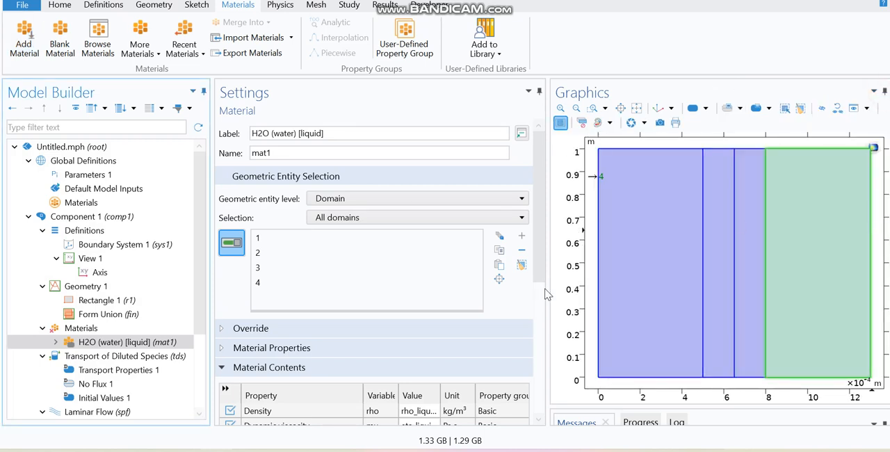
Step: Rename the default Transport Properties node of the diluted species interface as Dialysate
{"action": "scroll", "coordinate": [196, 282], "scroll_direction": "down", "scroll_amount": 3}
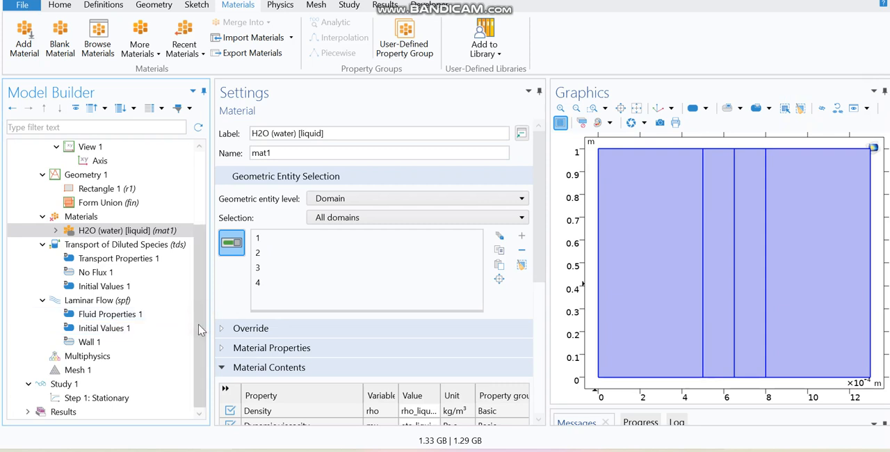
{"action": "left_click", "coordinate": [139, 245]}
{"action": "left_click", "coordinate": [134, 260]}
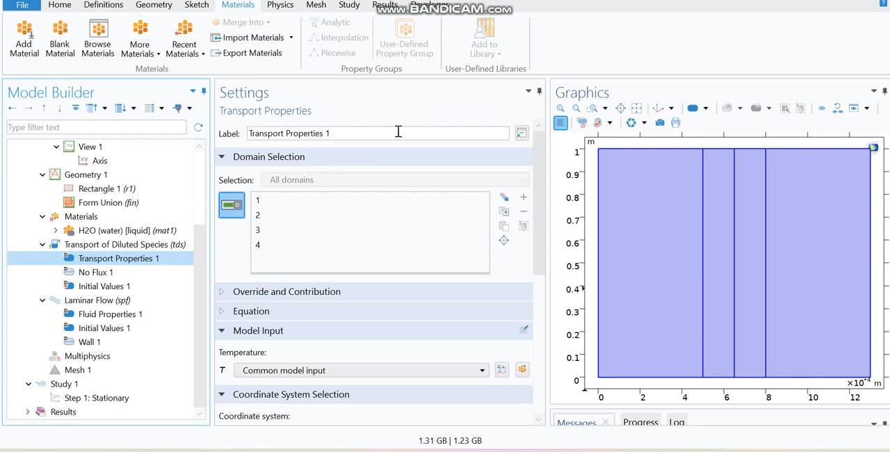
{"action": "left_click_drag", "start_coordinate": [353, 132], "coordinate": [222, 135]}
{"action": "type", "text": "Dialysate"}
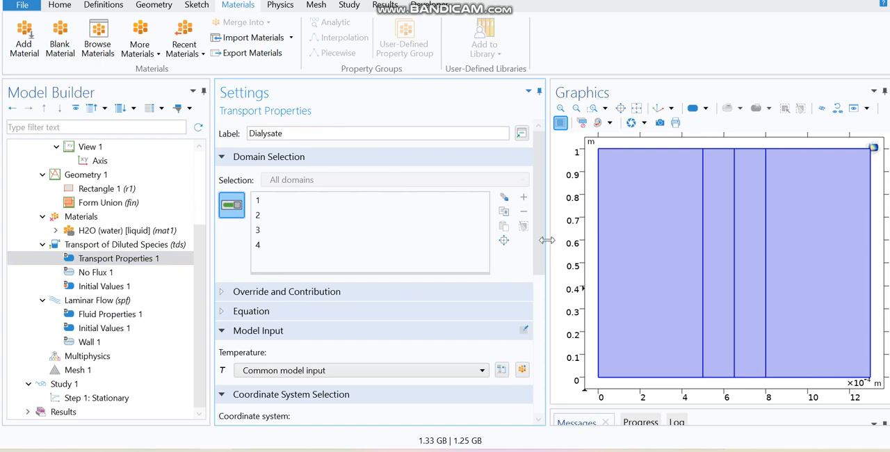
Step: Set Dialysate's convection velocity field to Velocity field (spf)
{"action": "left_click_drag", "start_coordinate": [538, 228], "coordinate": [522, 324]}
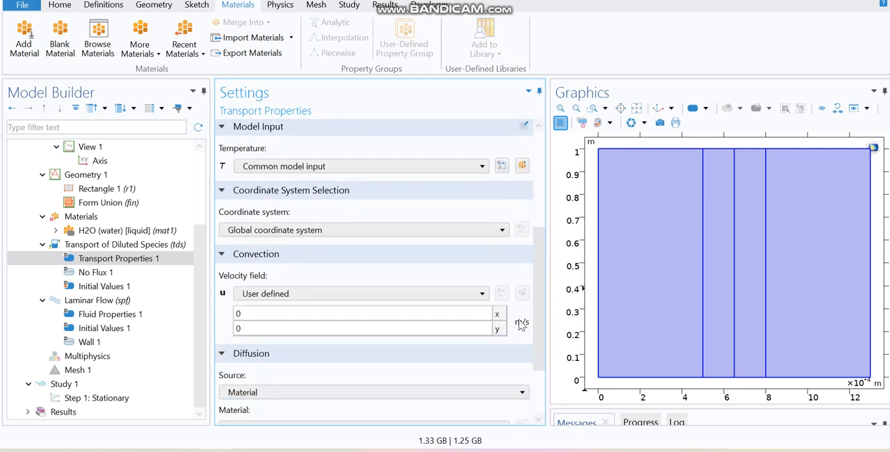
{"action": "left_click", "coordinate": [368, 292]}
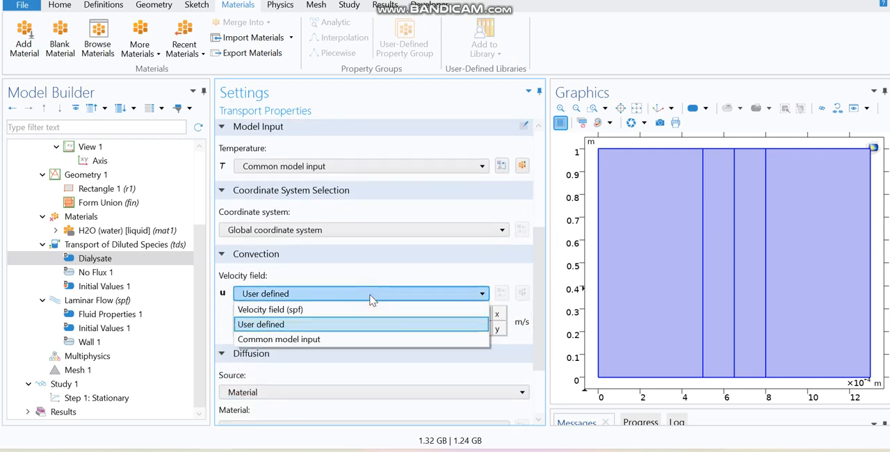
{"action": "left_click", "coordinate": [325, 313]}
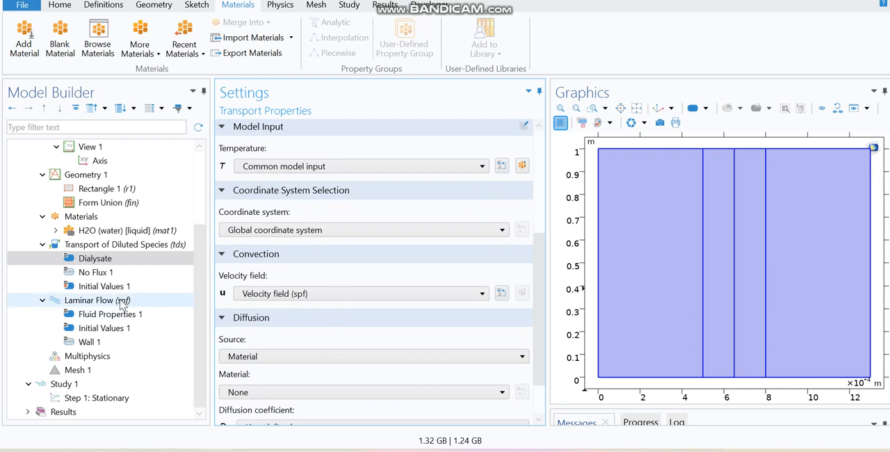
{"action": "left_click", "coordinate": [291, 296]}
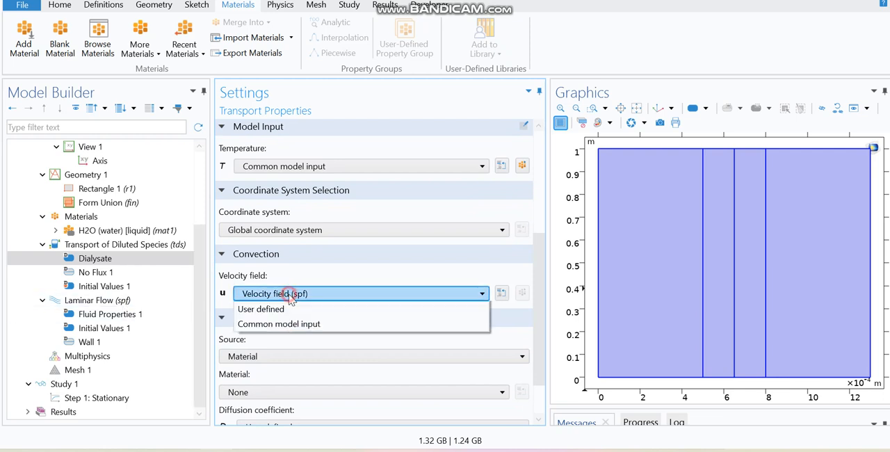
{"action": "left_click", "coordinate": [289, 293]}
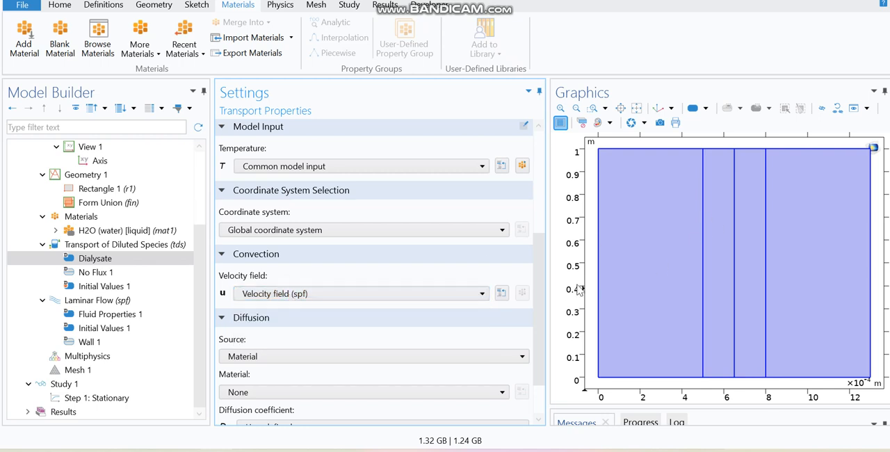
{"action": "left_click_drag", "start_coordinate": [536, 289], "coordinate": [536, 262]}
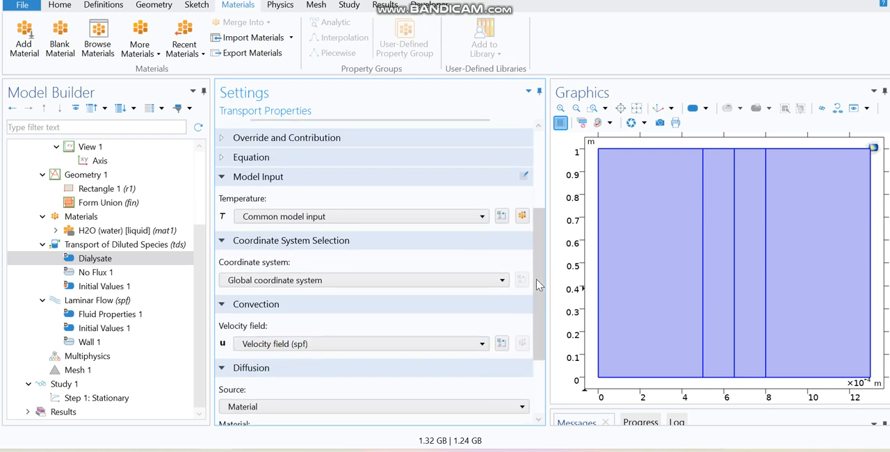
{"action": "left_click_drag", "start_coordinate": [537, 283], "coordinate": [529, 221]}
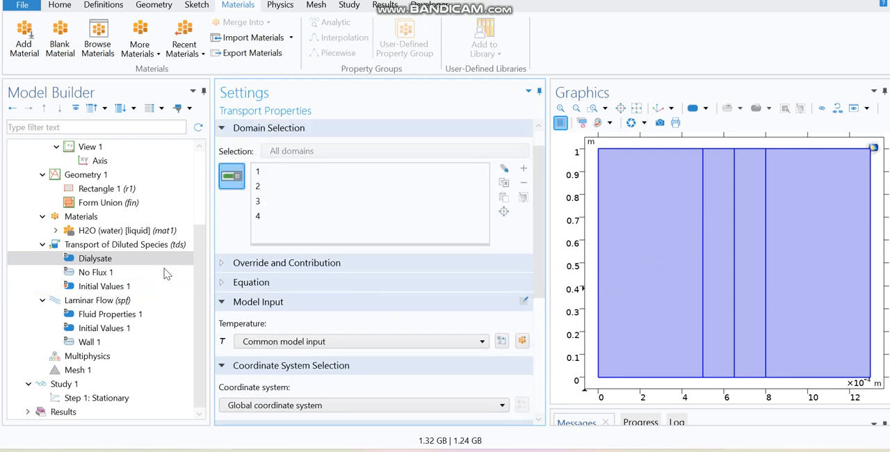
Step: Set Dialysate's user-defined diffusion coefficient to Ds1
{"action": "left_click", "coordinate": [134, 246]}
{"action": "left_click_drag", "start_coordinate": [537, 205], "coordinate": [534, 251]}
{"action": "left_click", "coordinate": [397, 250]}
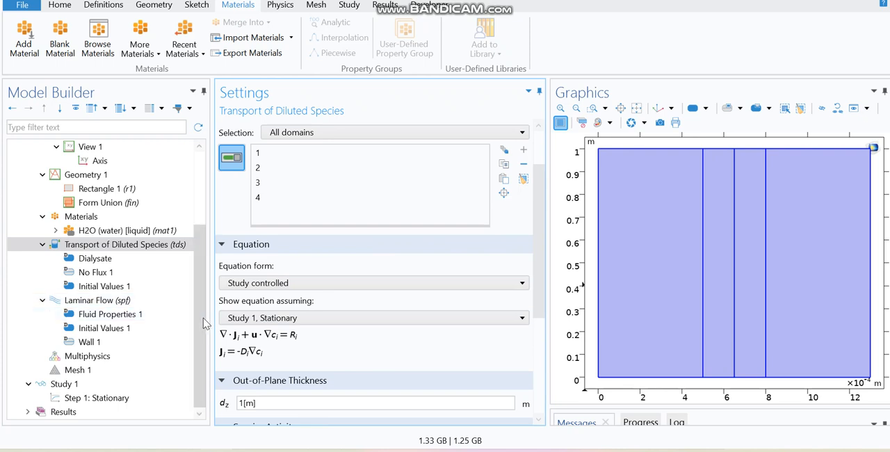
{"action": "scroll", "coordinate": [202, 318], "scroll_direction": "up", "scroll_amount": 1}
{"action": "left_click", "coordinate": [118, 274]}
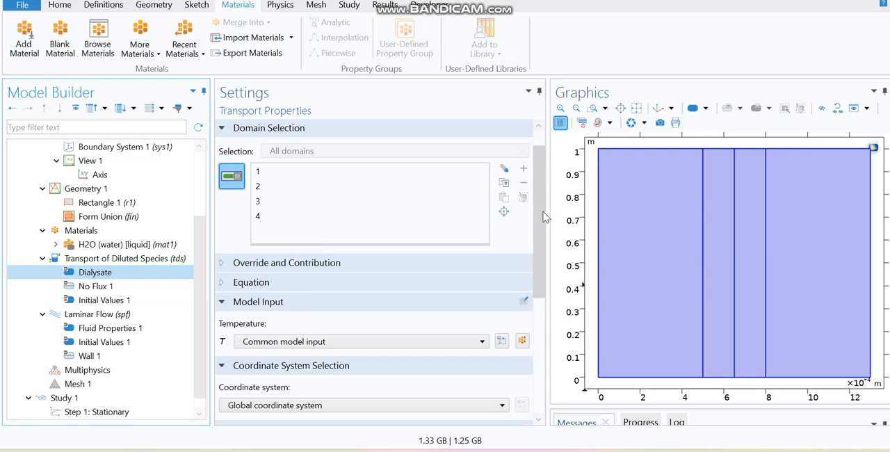
{"action": "scroll", "coordinate": [540, 265], "scroll_direction": "down", "scroll_amount": 5}
{"action": "left_click_drag", "start_coordinate": [299, 392], "coordinate": [240, 391]}
{"action": "type", "text": "Ds1"}
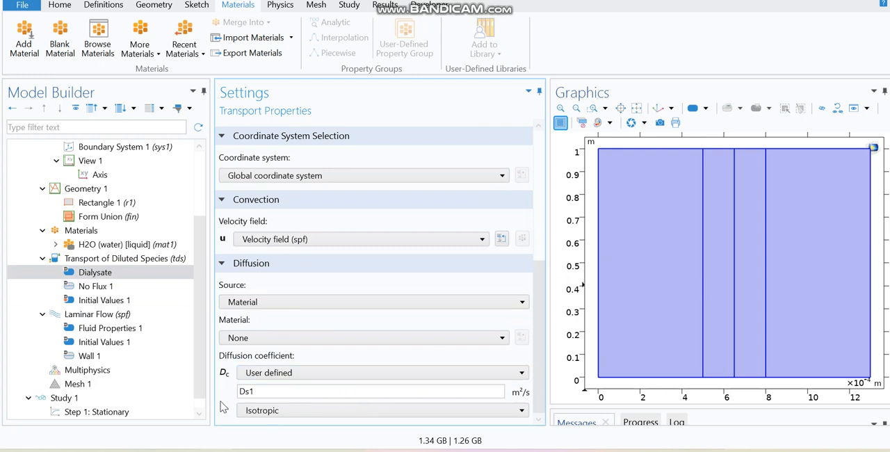
Step: Add a second Transport Properties node labelled Membrane 1 and assign it to the narrow domain beside the first channel
{"action": "left_click", "coordinate": [132, 260]}
{"action": "right_click", "coordinate": [132, 260]}
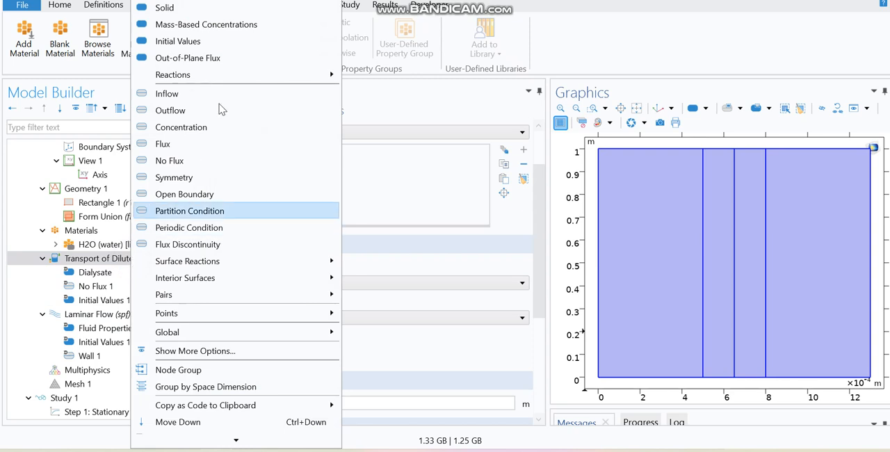
{"action": "left_click", "coordinate": [252, 8]}
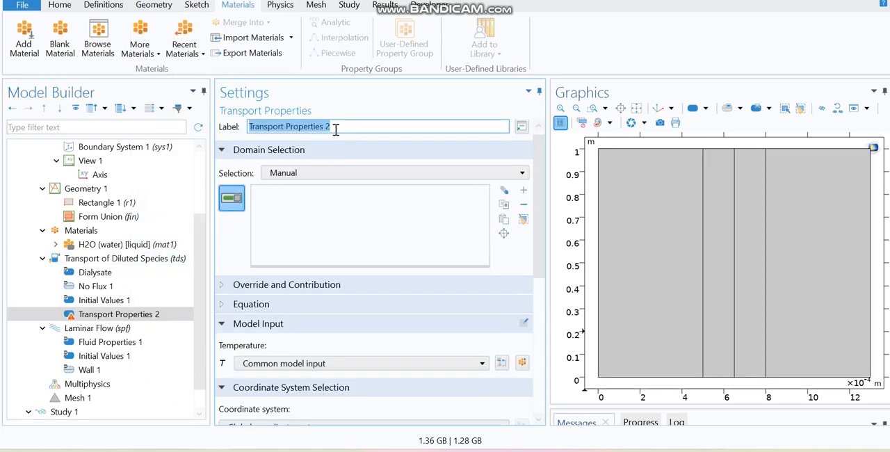
{"action": "type", "text": "Membrane 1"}
{"action": "key", "text": "Return"}
{"action": "left_click", "coordinate": [719, 272]}
Step: Set Membrane 1's user-defined diffusion coefficient to Dm1
{"action": "left_click_drag", "start_coordinate": [532, 256], "coordinate": [546, 352]}
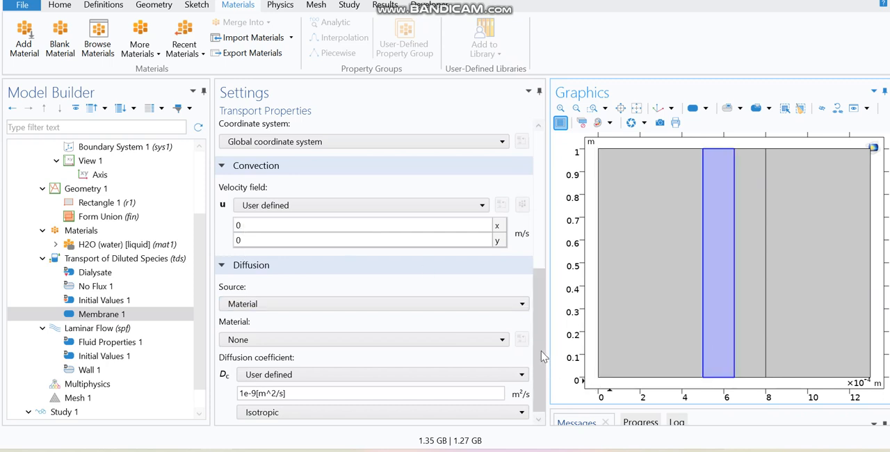
{"action": "scroll", "coordinate": [541, 357], "scroll_direction": "down", "scroll_amount": 1}
{"action": "left_click_drag", "start_coordinate": [286, 392], "coordinate": [229, 391]}
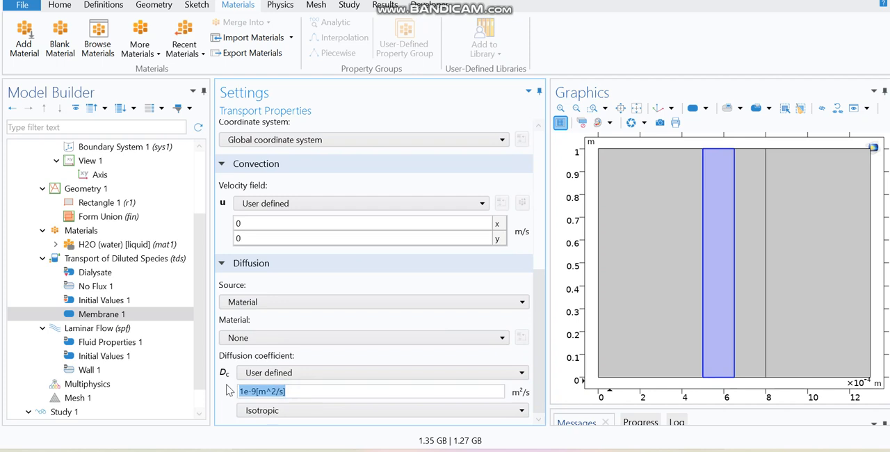
{"action": "type", "text": "Dm1"}
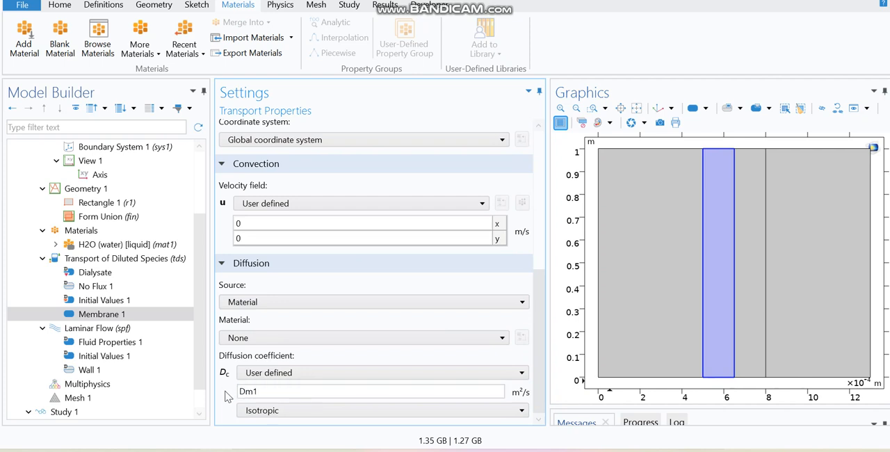
Step: Add a third Transport Properties node labelled Membrane 2 and assign it to the narrow domain beside the Permeate channel
{"action": "right_click", "coordinate": [137, 259]}
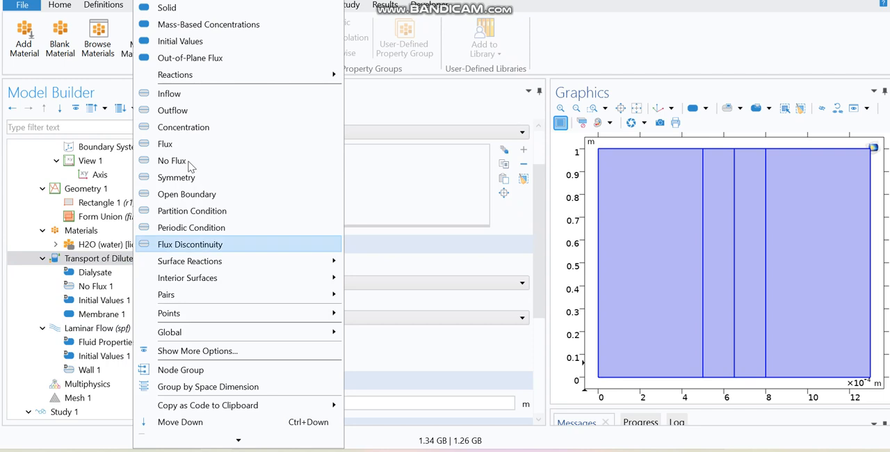
{"action": "left_click", "coordinate": [225, 1]}
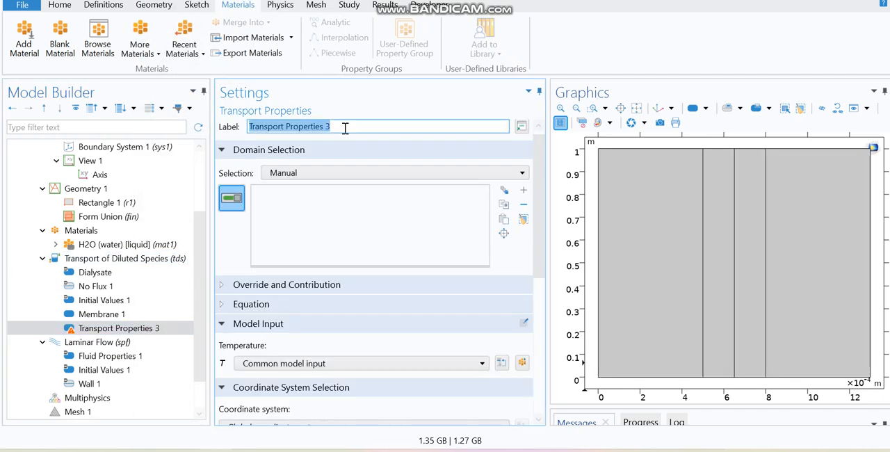
{"action": "type", "text": "Membrane 1"}
{"action": "left_click", "coordinate": [734, 240]}
{"action": "left_click", "coordinate": [514, 236]}
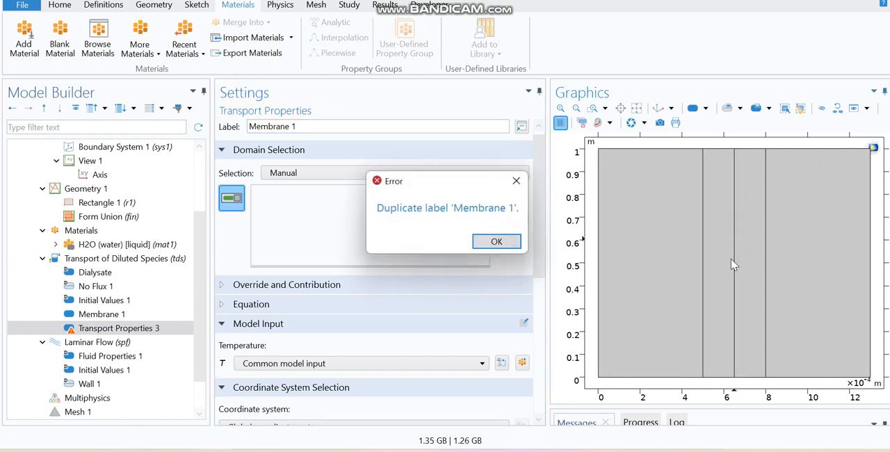
{"action": "left_click", "coordinate": [515, 241]}
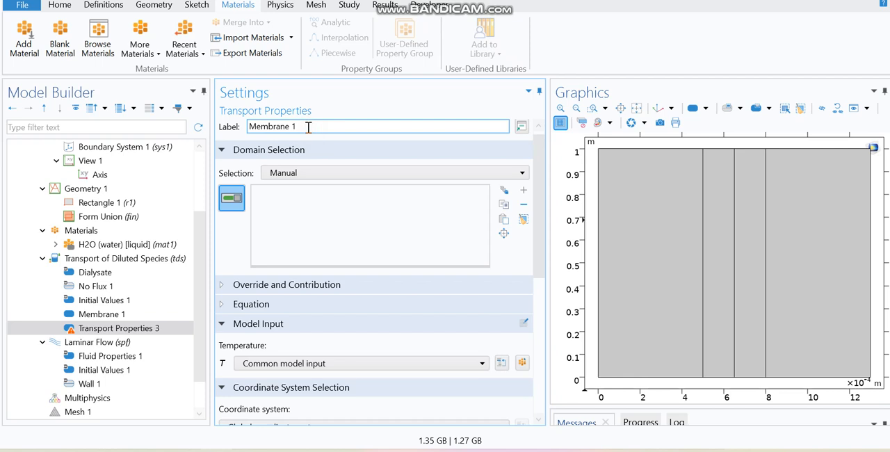
{"action": "left_click", "coordinate": [750, 272]}
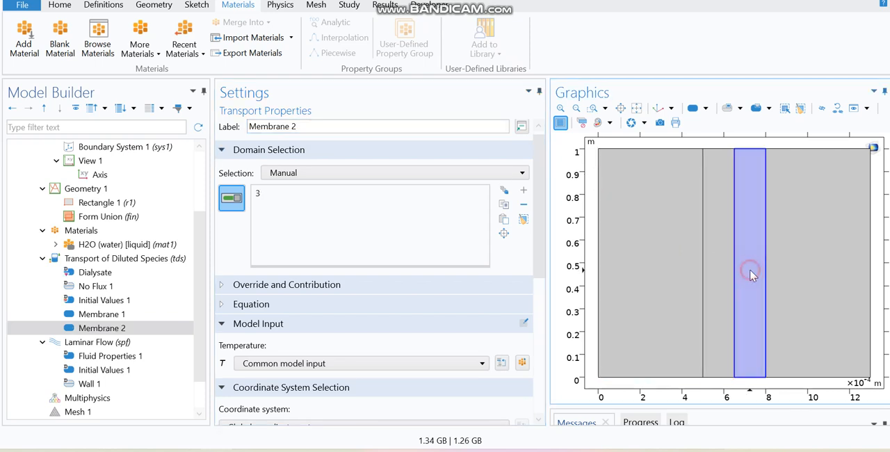
Step: Set Membrane 2's user-defined diffusion coefficient to Dm2
{"action": "left_click_drag", "start_coordinate": [537, 237], "coordinate": [529, 388]}
{"action": "left_click", "coordinate": [299, 390]}
{"action": "key", "text": "ctrl+a"}
{"action": "type", "text": "Dm"}
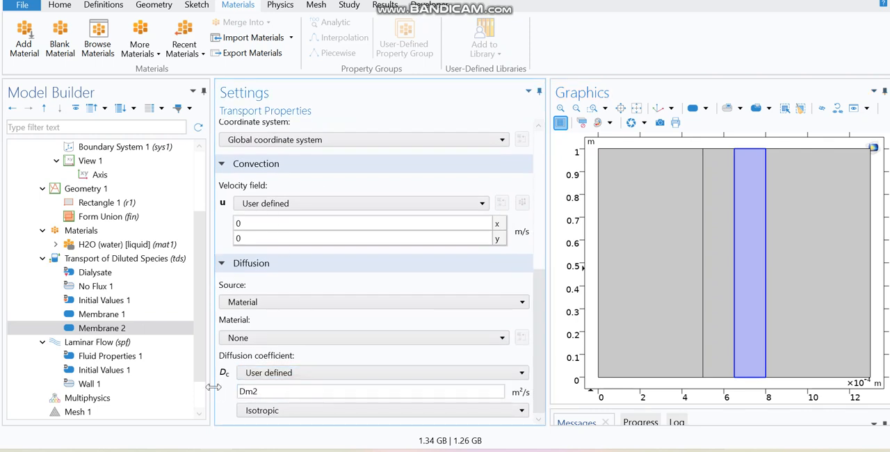
Step: Add a fourth Transport Properties node labelled Permeate and assign it to the wide domain beyond Membrane 2
{"action": "left_click", "coordinate": [143, 264]}
{"action": "right_click", "coordinate": [144, 265]}
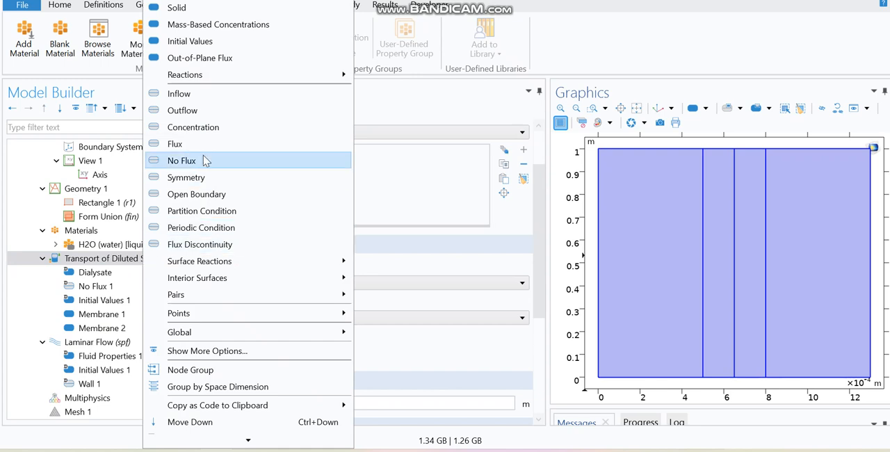
{"action": "left_click", "coordinate": [247, 0]}
{"action": "left_click", "coordinate": [341, 132]}
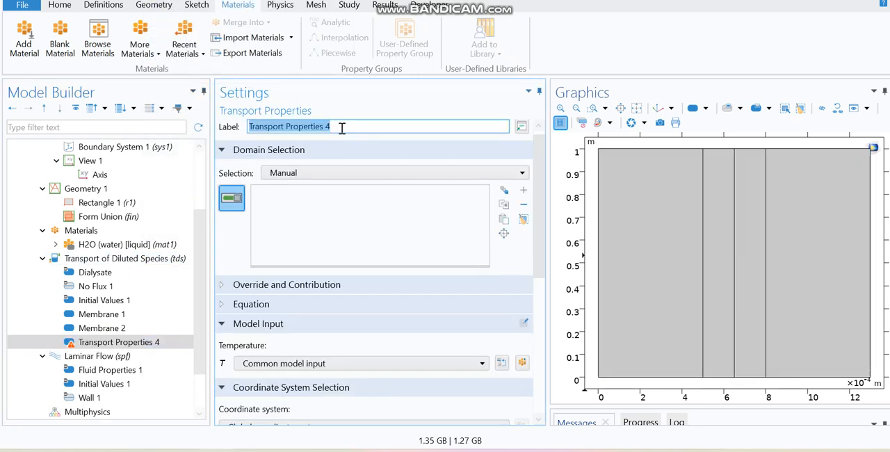
{"action": "type", "text": "Permeate"}
{"action": "key", "text": "Return"}
{"action": "left_click", "coordinate": [798, 232]}
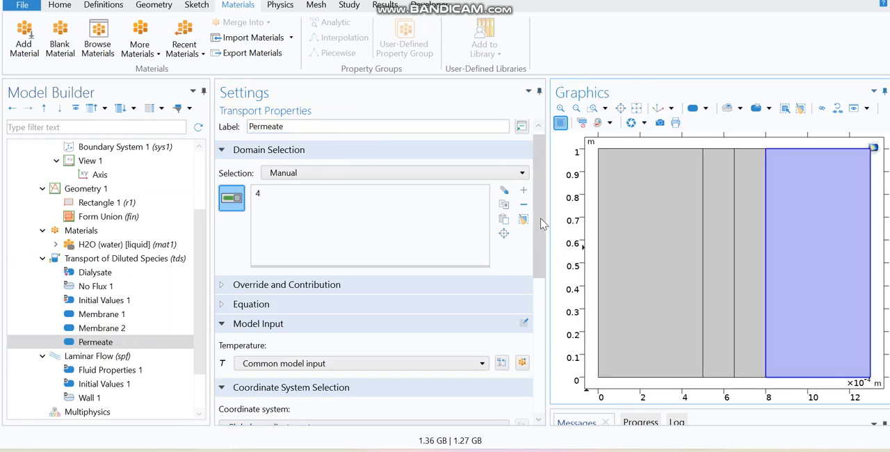
Step: Set Permeate's convection velocity field to Velocity field (spf) and its user-defined diffusion coefficient to Ds2
{"action": "scroll", "coordinate": [540, 220], "scroll_direction": "down", "scroll_amount": 6}
{"action": "left_click", "coordinate": [311, 204]}
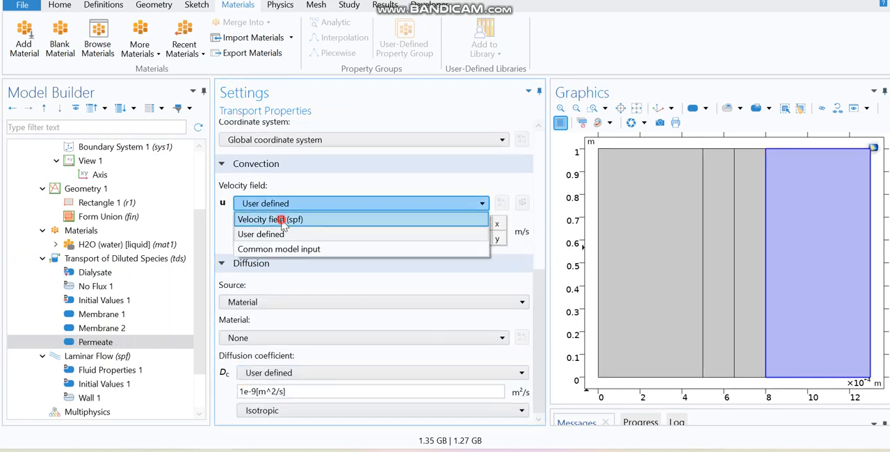
{"action": "left_click", "coordinate": [282, 220]}
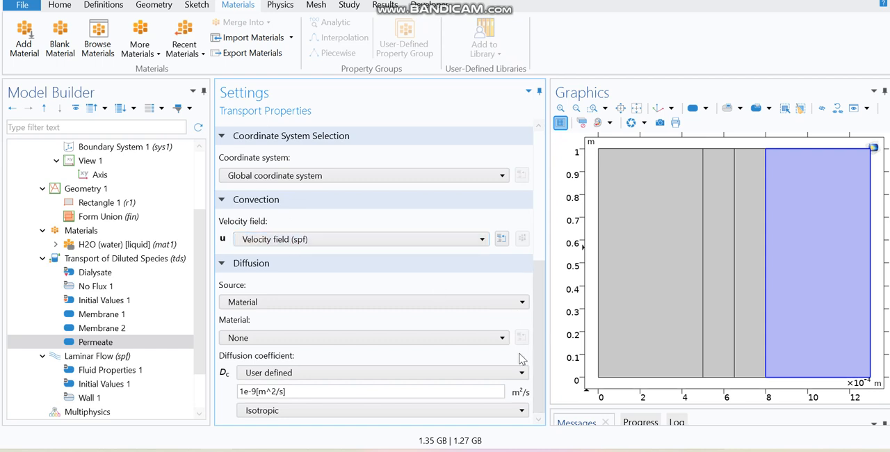
{"action": "left_click_drag", "start_coordinate": [292, 391], "coordinate": [198, 389]}
{"action": "type", "text": "Ds2"}
{"action": "left_click", "coordinate": [813, 296]}
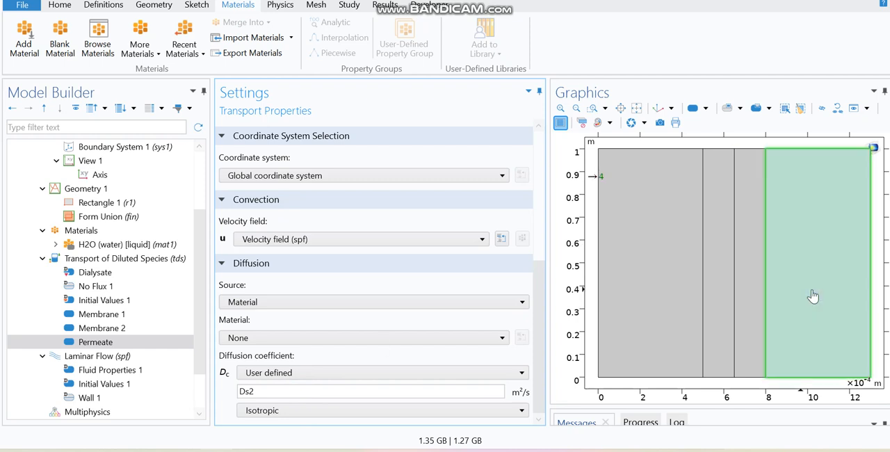
{"action": "left_click", "coordinate": [813, 296]}
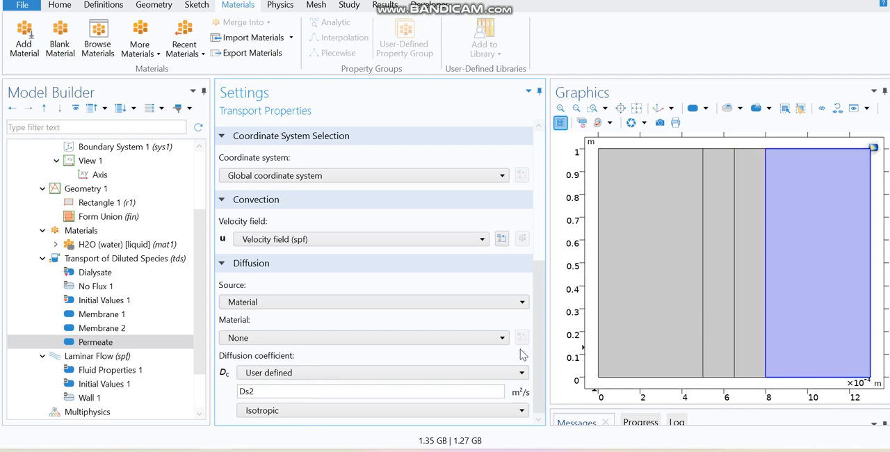
Step: Review the domain assignments, velocity fields and diffusion coefficients of Dialysate, Membrane 1, Membrane 2 and Permeate
{"action": "scroll", "coordinate": [527, 247], "scroll_direction": "up", "scroll_amount": 5}
{"action": "scroll", "coordinate": [526, 249], "scroll_direction": "down", "scroll_amount": 5}
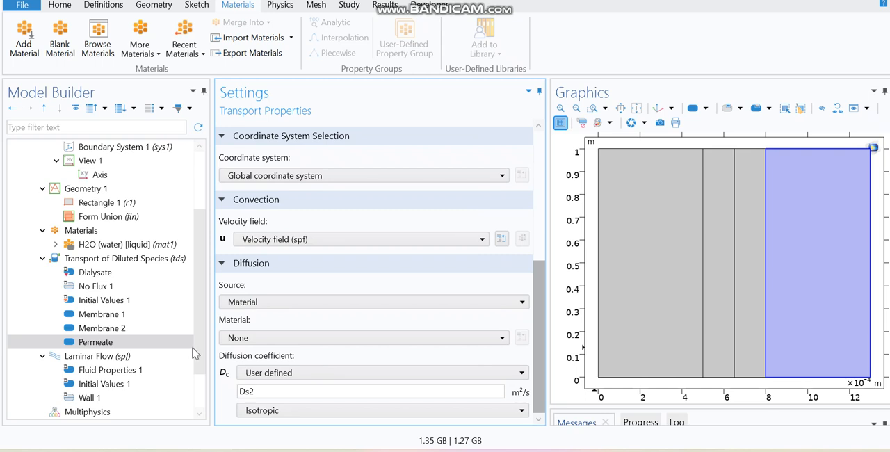
{"action": "left_click", "coordinate": [113, 274]}
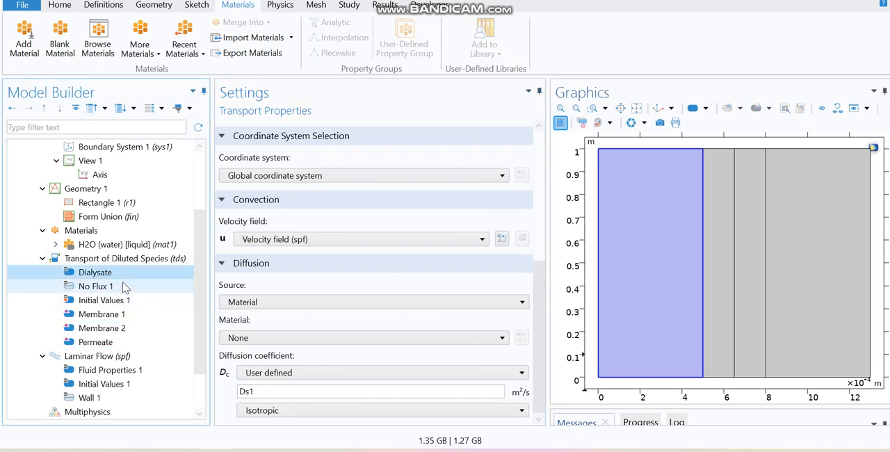
{"action": "left_click", "coordinate": [98, 313]}
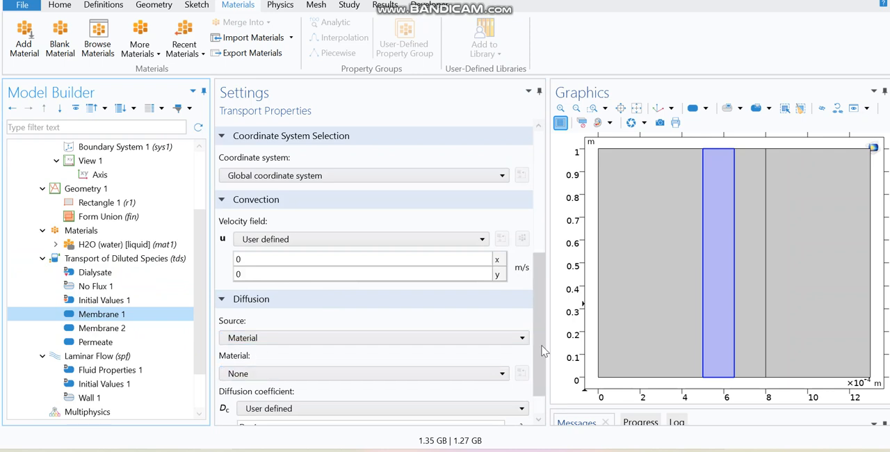
{"action": "scroll", "coordinate": [540, 362], "scroll_direction": "down", "scroll_amount": 1}
{"action": "left_click", "coordinate": [103, 328]}
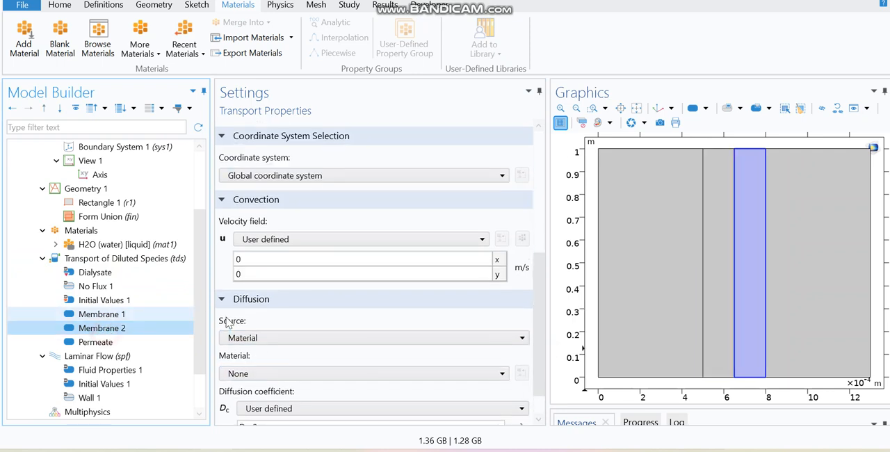
{"action": "left_click_drag", "start_coordinate": [535, 356], "coordinate": [534, 373]}
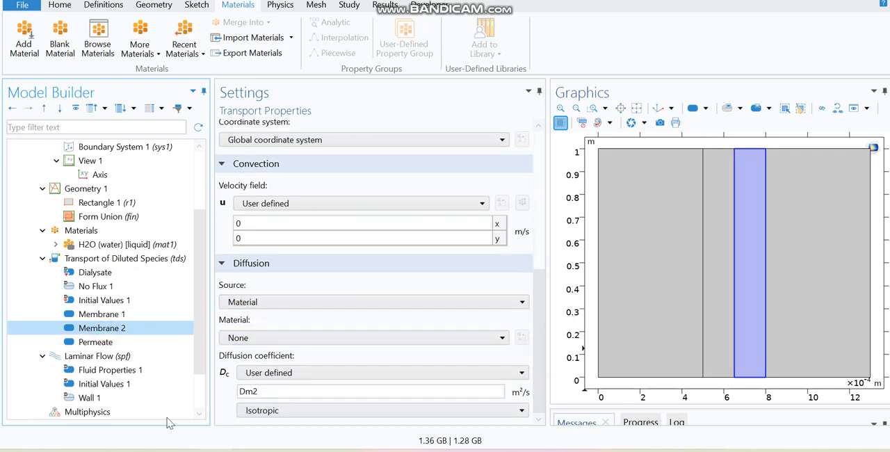
{"action": "left_click", "coordinate": [95, 342]}
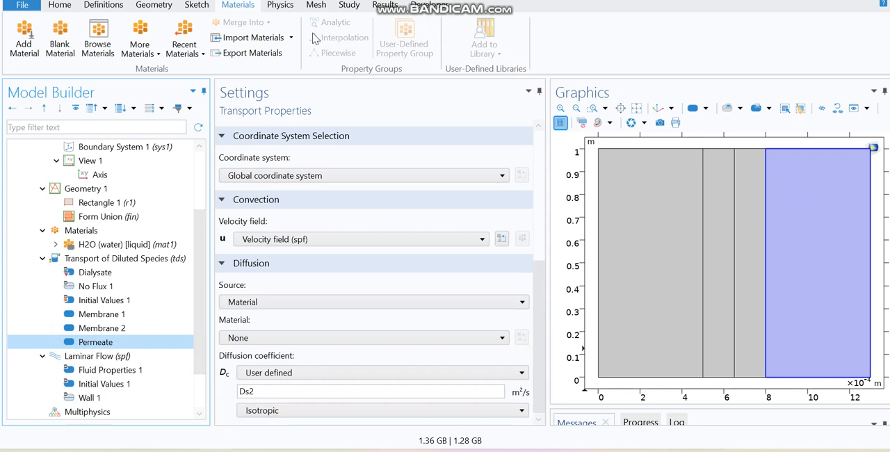
Step: Add an Inflow condition on the lower edge of the Dialysate channel with concentration c1_in
{"action": "left_click", "coordinate": [285, 10]}
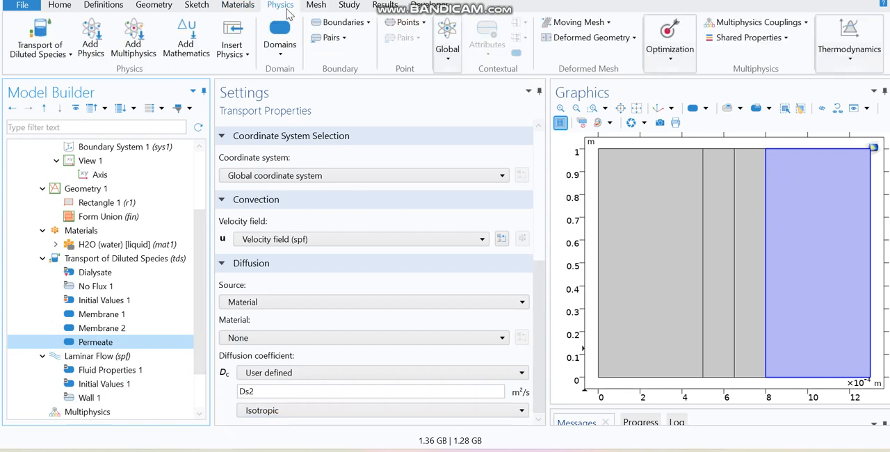
{"action": "left_click", "coordinate": [364, 25]}
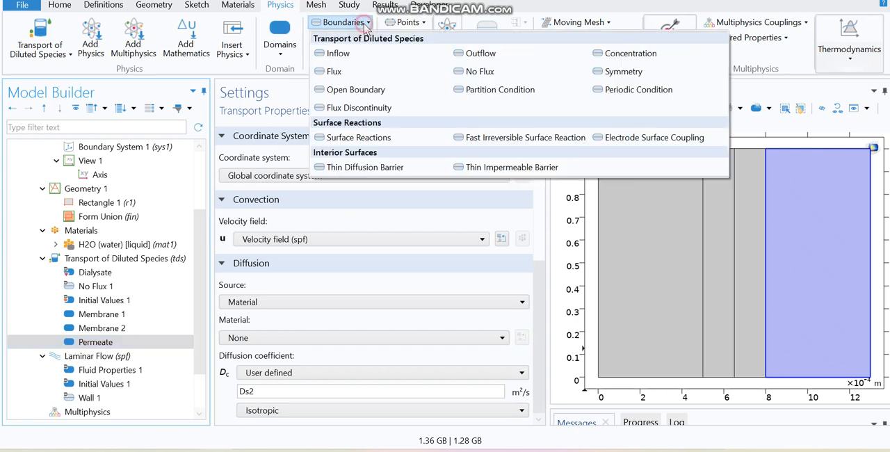
{"action": "left_click", "coordinate": [343, 59]}
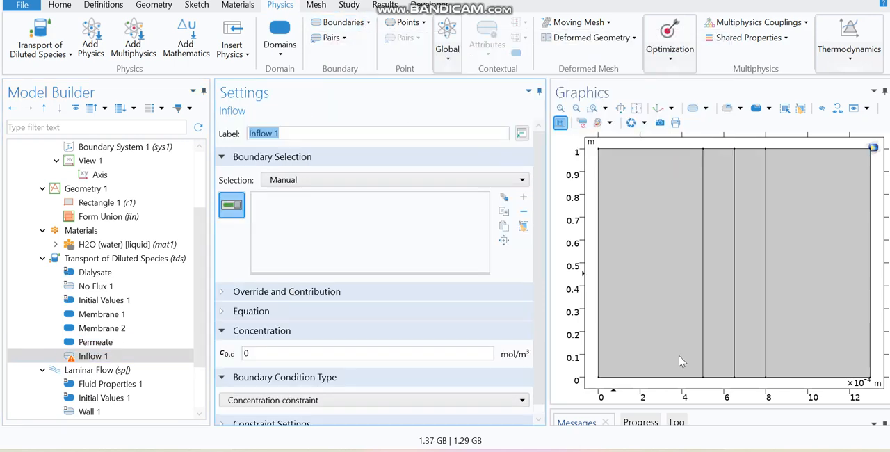
{"action": "left_click", "coordinate": [661, 382]}
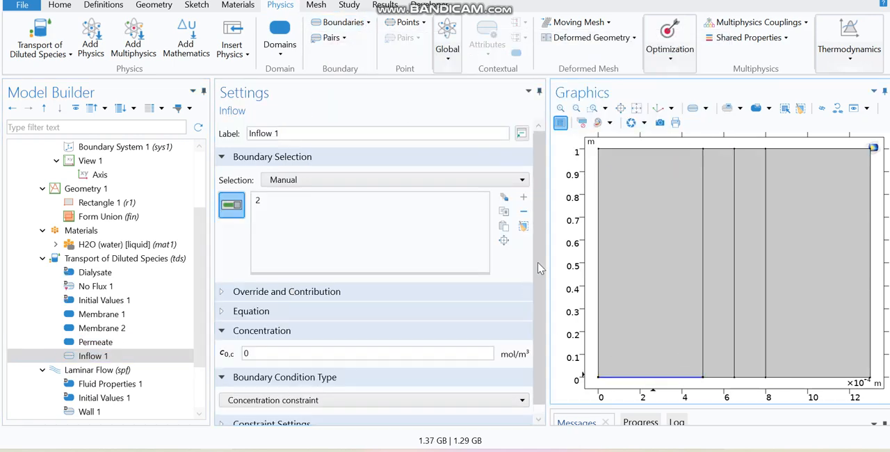
{"action": "scroll", "coordinate": [538, 262], "scroll_direction": "down", "scroll_amount": 1}
{"action": "left_click_drag", "start_coordinate": [263, 345], "coordinate": [219, 342]}
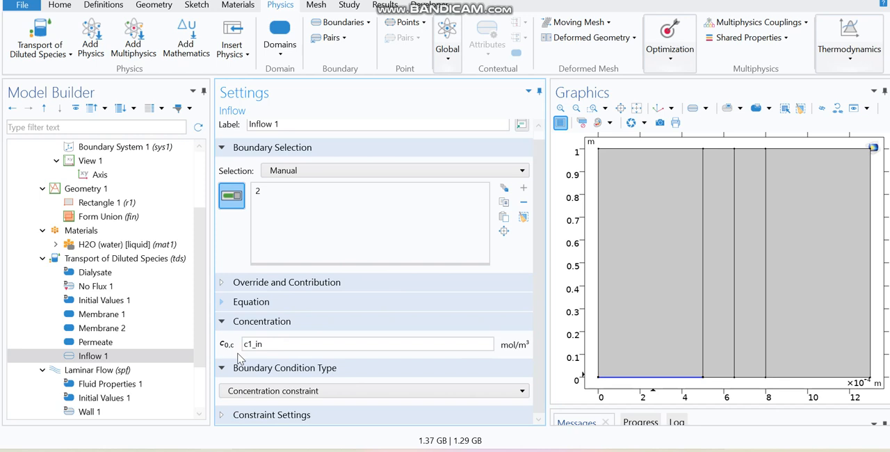
Step: Add a second Inflow condition on the lower edge of the Permeate channel with concentration c4_in
{"action": "left_click", "coordinate": [343, 21]}
{"action": "left_click", "coordinate": [327, 48]}
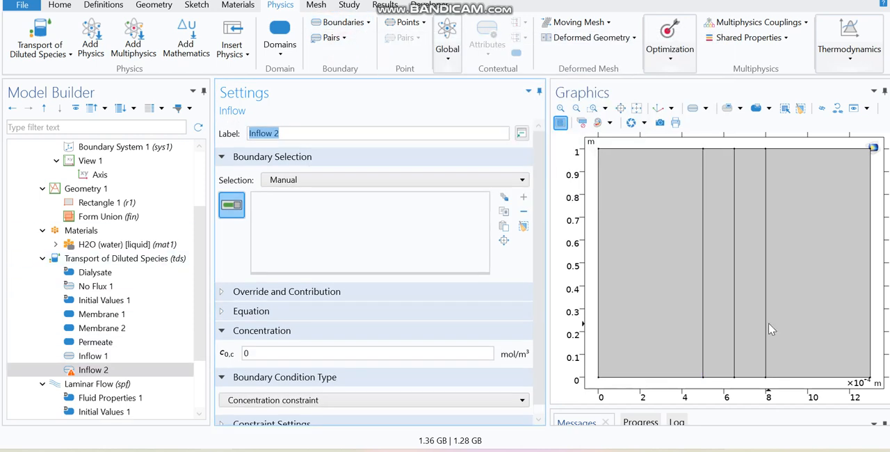
{"action": "left_click", "coordinate": [784, 385]}
{"action": "left_click", "coordinate": [252, 356]}
{"action": "key", "text": "BackSpace"}
{"action": "type", "text": "c4_in"}
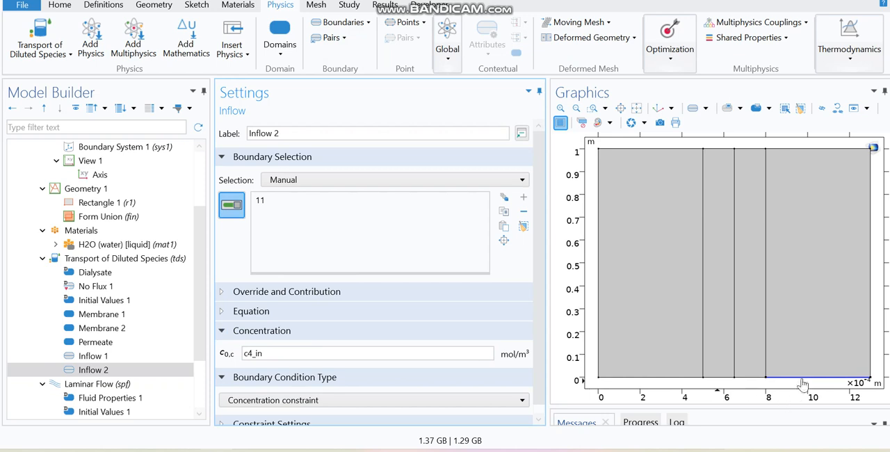
Step: Add an Outflow condition to Transport of Diluted Species on the upper edge of the Dialysate channel
{"action": "left_click", "coordinate": [146, 261]}
{"action": "right_click", "coordinate": [147, 264]}
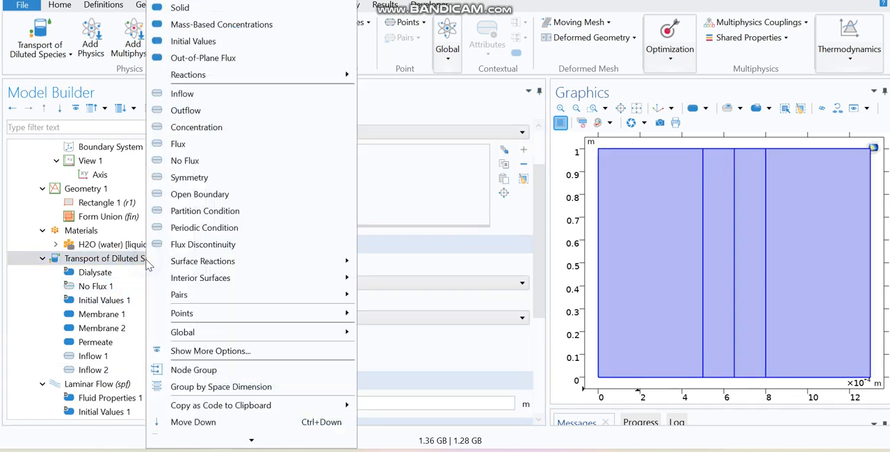
{"action": "left_click", "coordinate": [193, 111]}
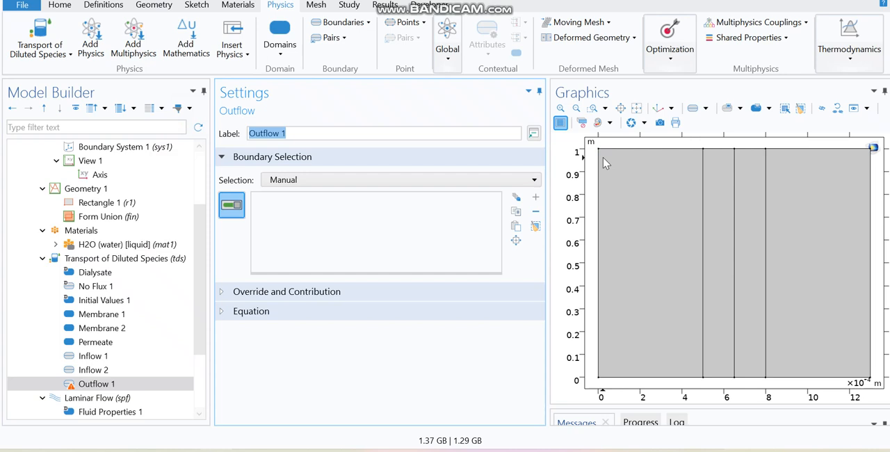
{"action": "left_click", "coordinate": [645, 149]}
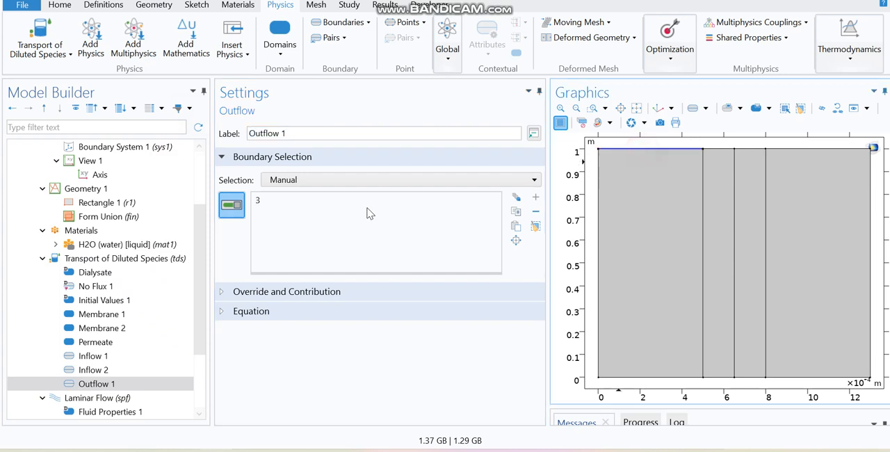
Step: Add a second Outflow condition on the upper edge of the Permeate channel
{"action": "left_click", "coordinate": [371, 23]}
{"action": "left_click", "coordinate": [480, 85]}
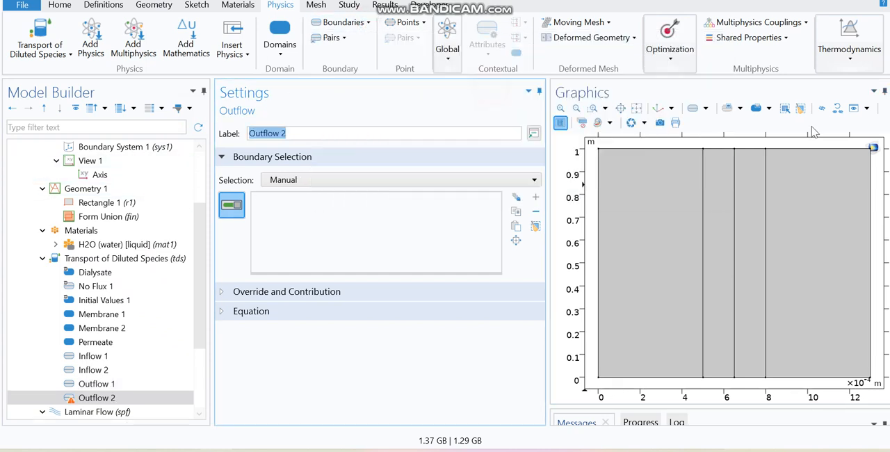
{"action": "left_click", "coordinate": [813, 148]}
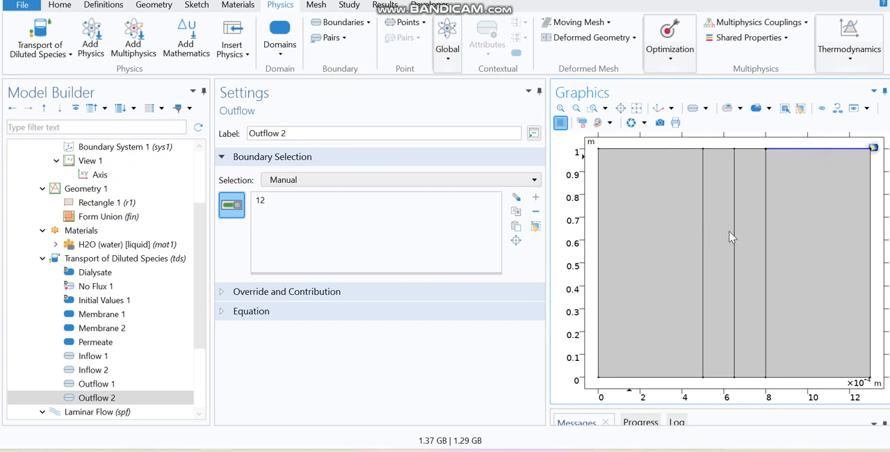
Step: Add a Partition Condition on the boundary between Dialysate and Membrane 1 with partition coefficient Ks1
{"action": "left_click", "coordinate": [353, 23]}
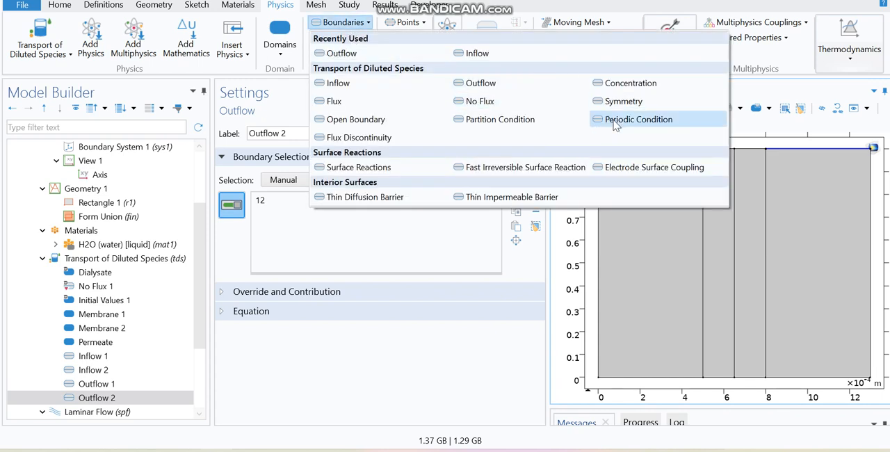
{"action": "left_click", "coordinate": [489, 122]}
{"action": "scroll", "coordinate": [371, 395], "scroll_direction": "down", "scroll_amount": 1}
{"action": "left_click", "coordinate": [274, 360]}
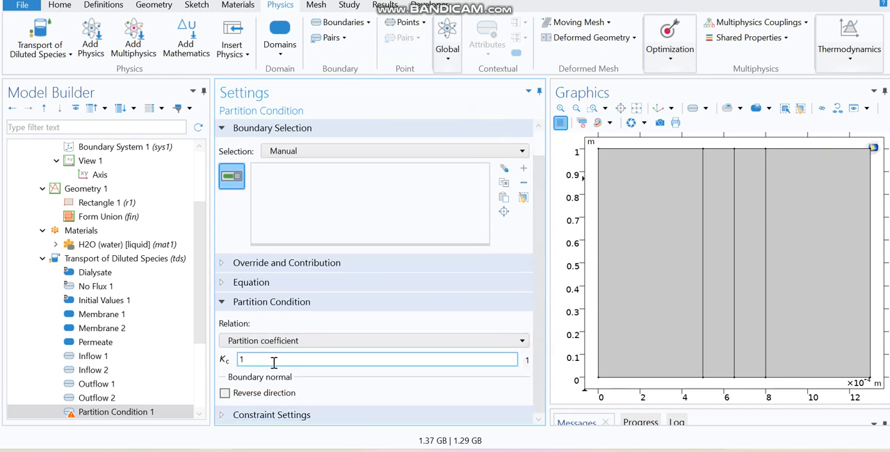
{"action": "left_click", "coordinate": [702, 292]}
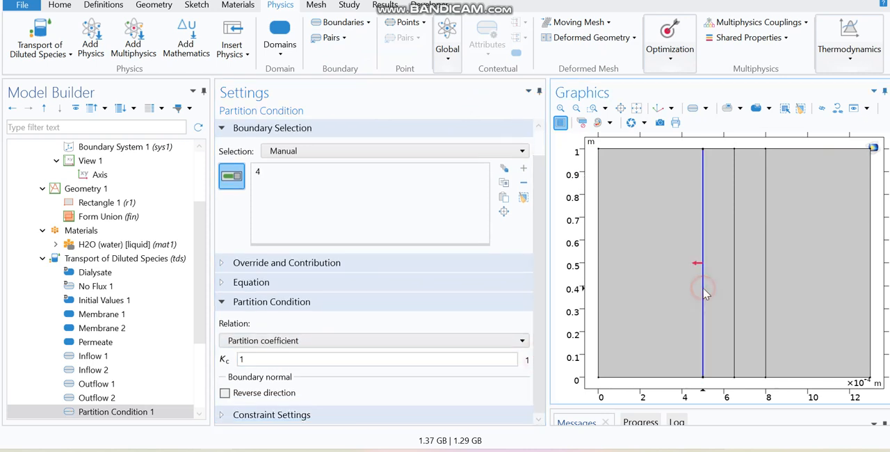
{"action": "left_click_drag", "start_coordinate": [271, 357], "coordinate": [225, 362]}
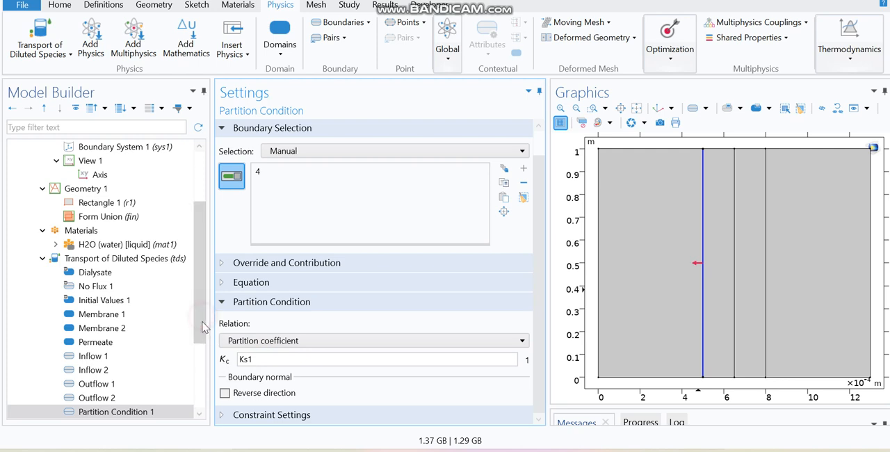
Step: Reverse the boundary normal direction of the Partition Condition between Dialysate and Membrane 1
{"action": "left_click", "coordinate": [292, 394]}
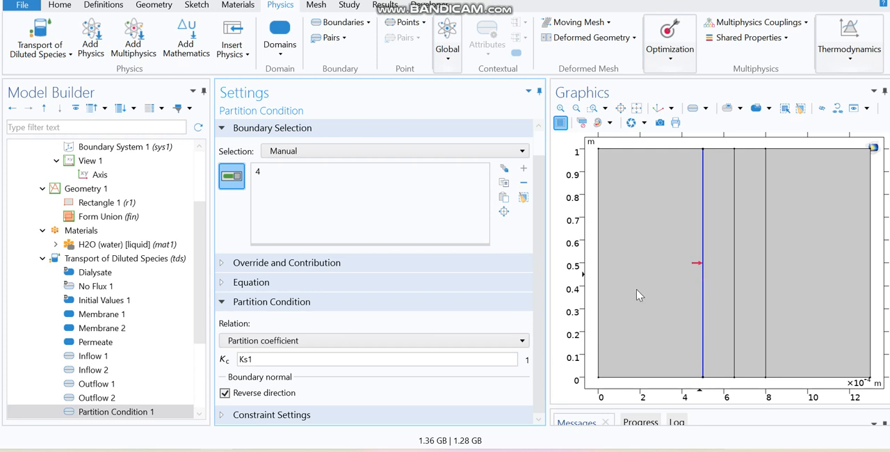
{"action": "left_click", "coordinate": [273, 393]}
{"action": "left_click", "coordinate": [285, 394]}
Step: Add a second Partition Condition on the boundary between Membrane 1 and Membrane 2 with partition coefficient K12 and reversed normal direction
{"action": "right_click", "coordinate": [169, 258]}
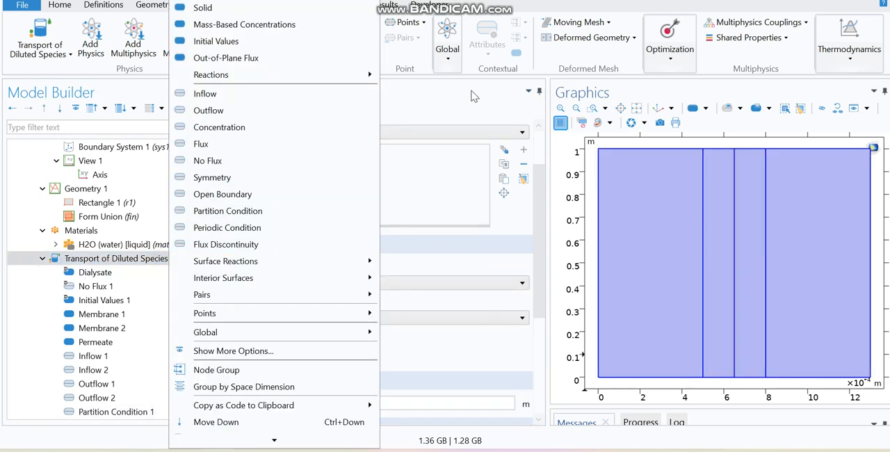
{"action": "left_click", "coordinate": [473, 96]}
{"action": "left_click", "coordinate": [343, 22]}
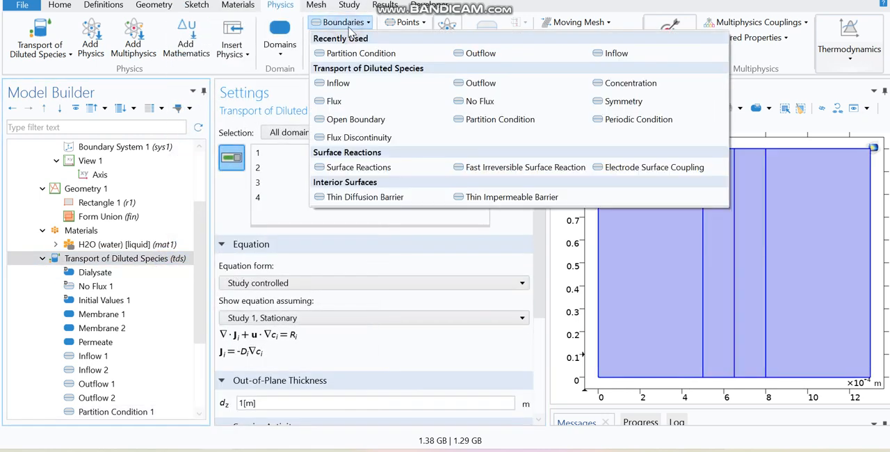
{"action": "left_click", "coordinate": [501, 119]}
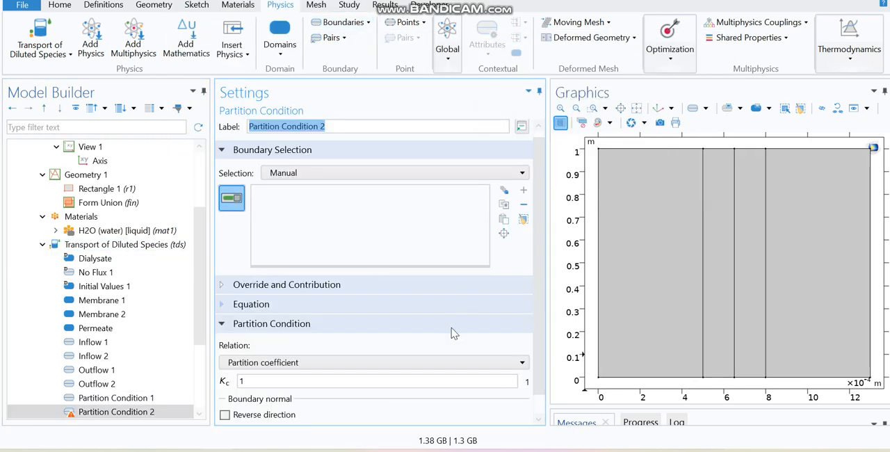
{"action": "left_click", "coordinate": [732, 309]}
{"action": "scroll", "coordinate": [526, 369], "scroll_direction": "down", "scroll_amount": 1}
{"action": "double_click", "coordinate": [242, 359]}
{"action": "type", "text": "K12"}
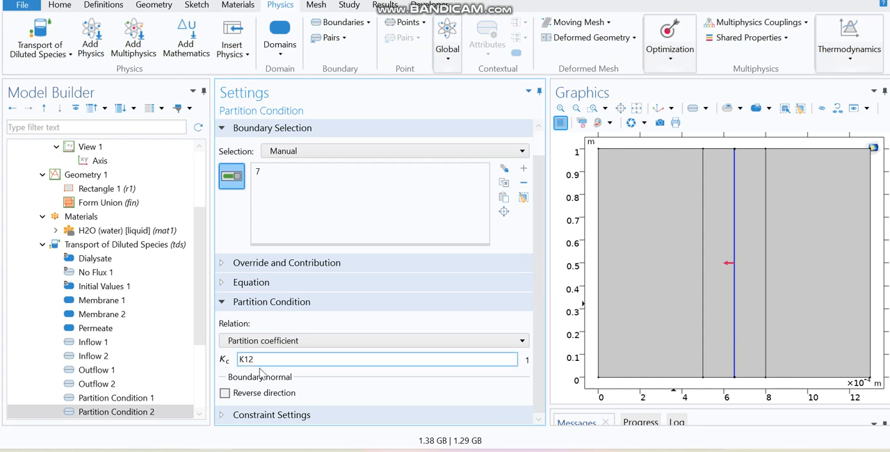
{"action": "left_click", "coordinate": [266, 394]}
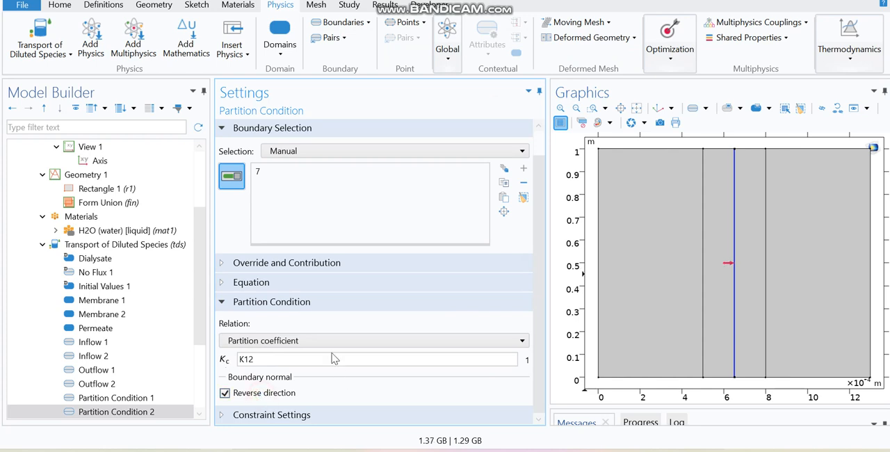
Step: Add a third Partition Condition on the boundary between Membrane 2 and Permeate with partition coefficient Ks2
{"action": "left_click", "coordinate": [366, 23]}
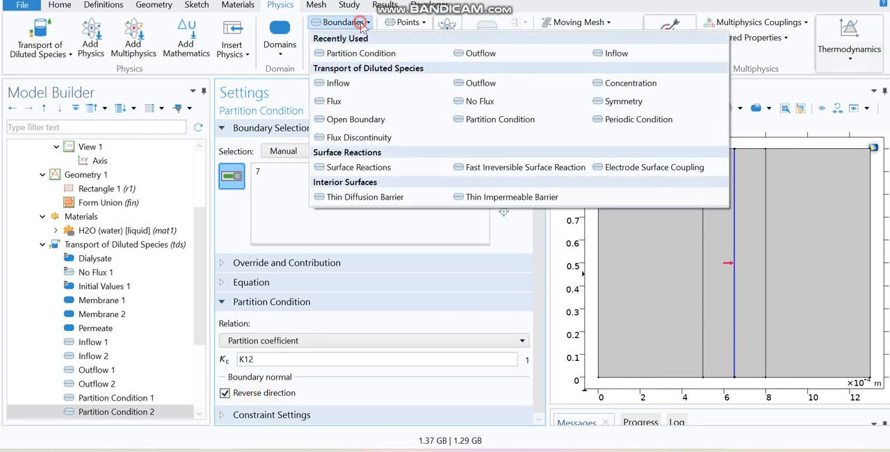
{"action": "left_click", "coordinate": [499, 122]}
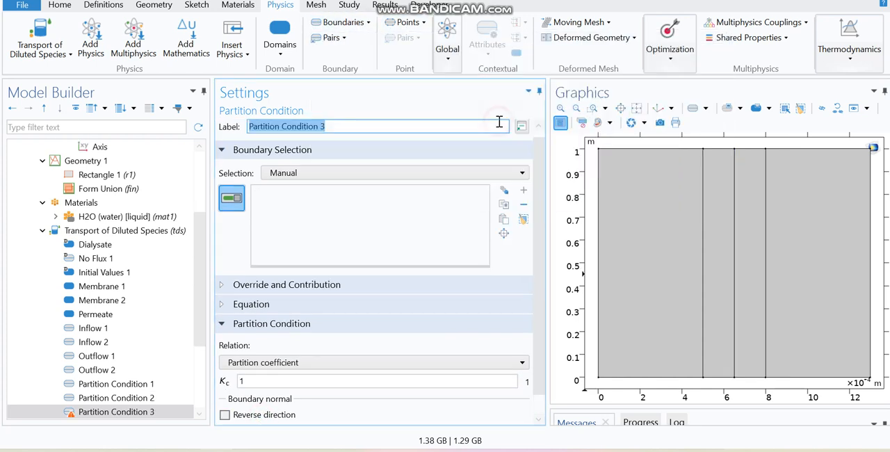
{"action": "left_click", "coordinate": [767, 269]}
{"action": "left_click_drag", "start_coordinate": [325, 385], "coordinate": [218, 384]}
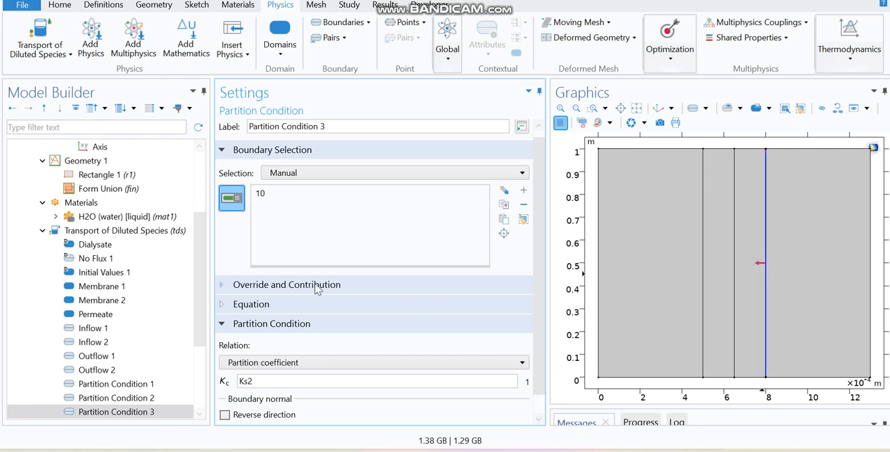
Step: Restrict the Laminar Flow interface to the Dialysate and Permeate channels by removing both membrane domains from its selection
{"action": "mouse_move", "coordinate": [196, 295]}
{"action": "left_mouse_down"}
{"action": "mouse_move", "coordinate": [201, 336]}
{"action": "mouse_move", "coordinate": [204, 264]}
{"action": "mouse_move", "coordinate": [204, 293]}
{"action": "left_mouse_up"}
{"action": "scroll", "coordinate": [203, 294], "scroll_direction": "down", "scroll_amount": 1}
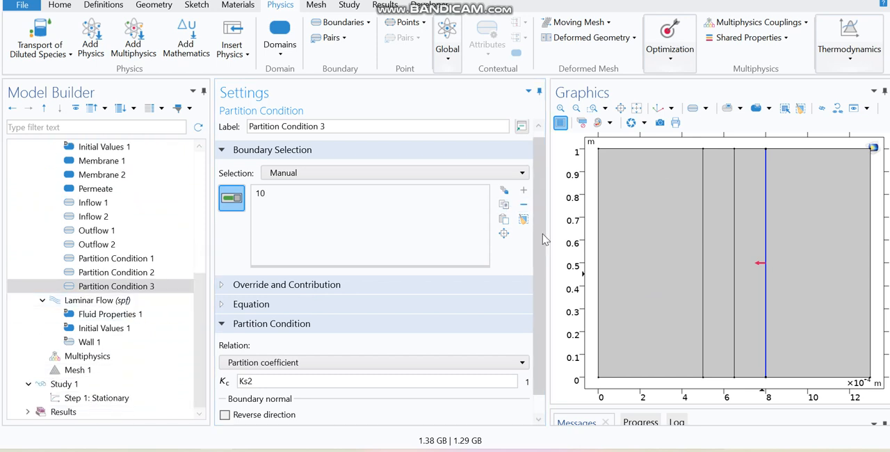
{"action": "left_click", "coordinate": [115, 303]}
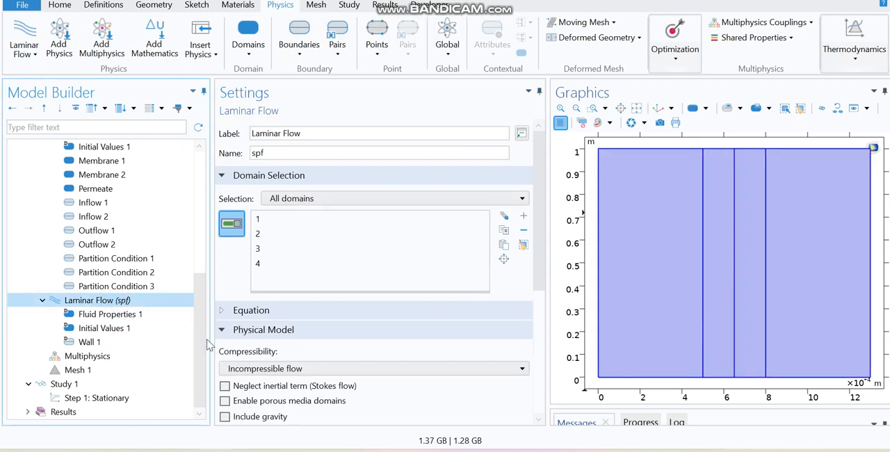
{"action": "left_click", "coordinate": [717, 290]}
{"action": "left_click", "coordinate": [758, 295]}
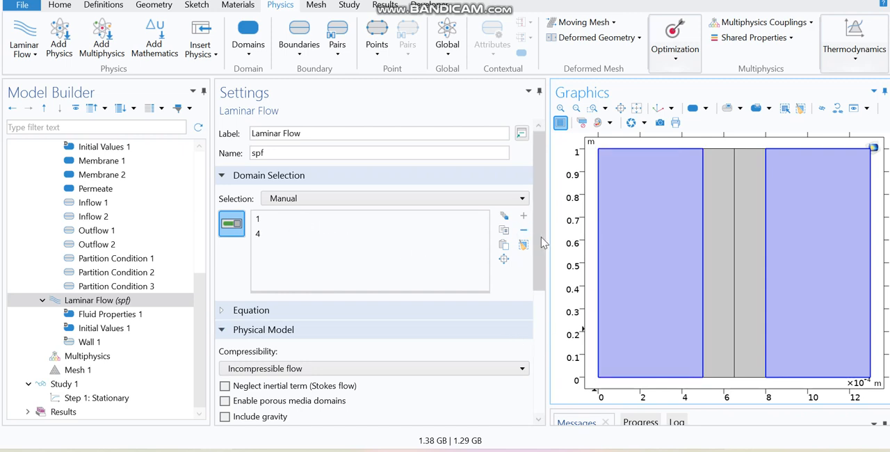
{"action": "left_click_drag", "start_coordinate": [543, 242], "coordinate": [522, 372]}
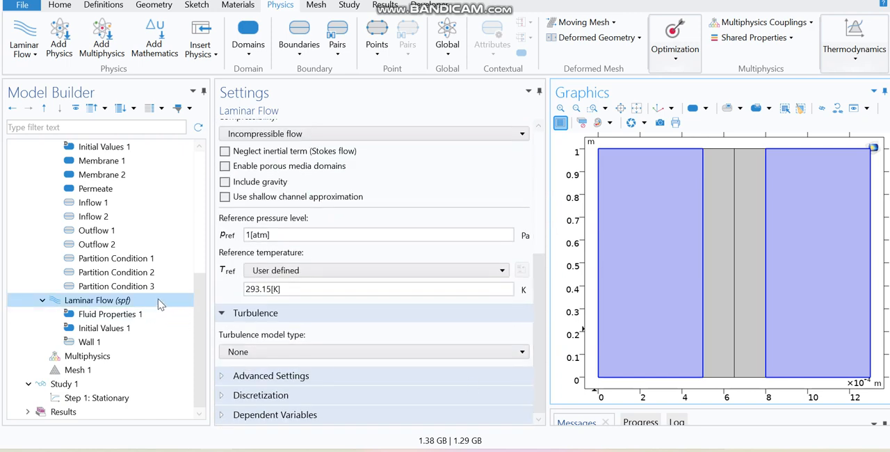
{"action": "left_click_drag", "start_coordinate": [536, 303], "coordinate": [523, 174]}
Step: Add a Laminar Flow Inlet on the lower edge of the Dialysate channel with normal inflow velocity u0
{"action": "left_click", "coordinate": [292, 55]}
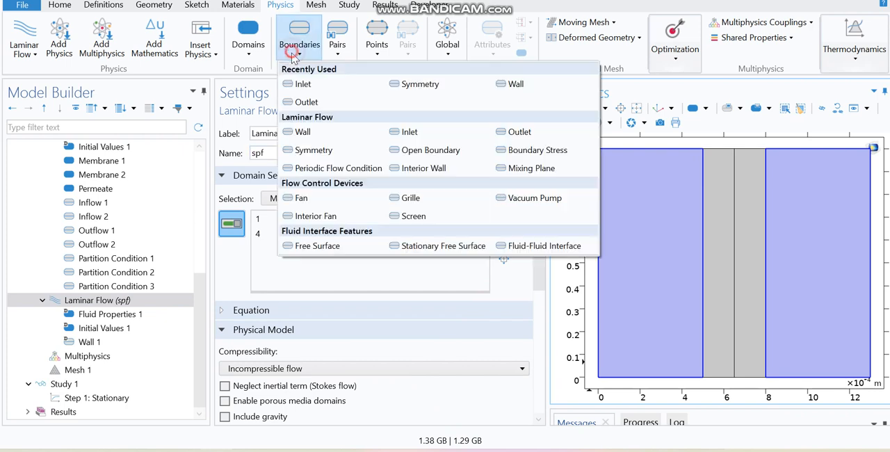
{"action": "left_click", "coordinate": [302, 84]}
{"action": "left_click", "coordinate": [662, 377]}
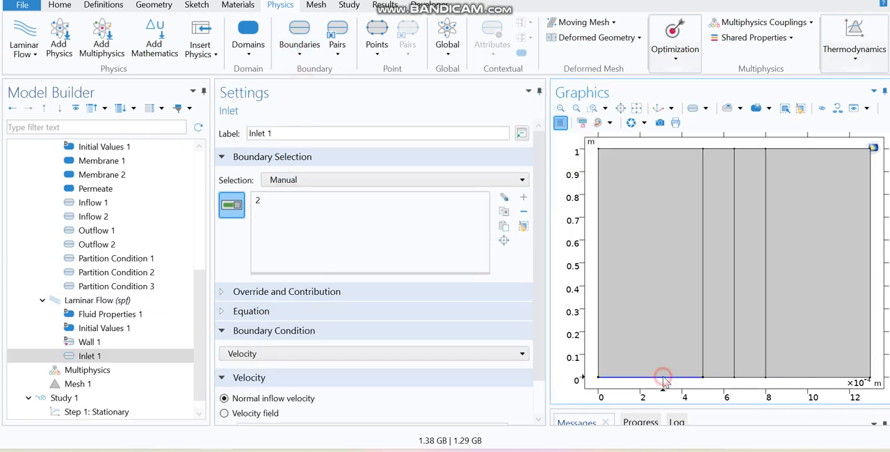
{"action": "scroll", "coordinate": [537, 382], "scroll_direction": "down", "scroll_amount": 1}
{"action": "double_click", "coordinate": [257, 391]}
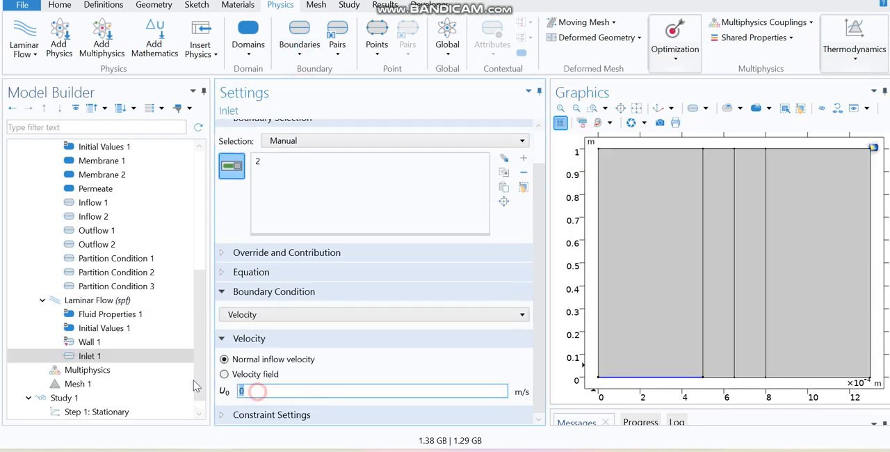
{"action": "type", "text": "u"}
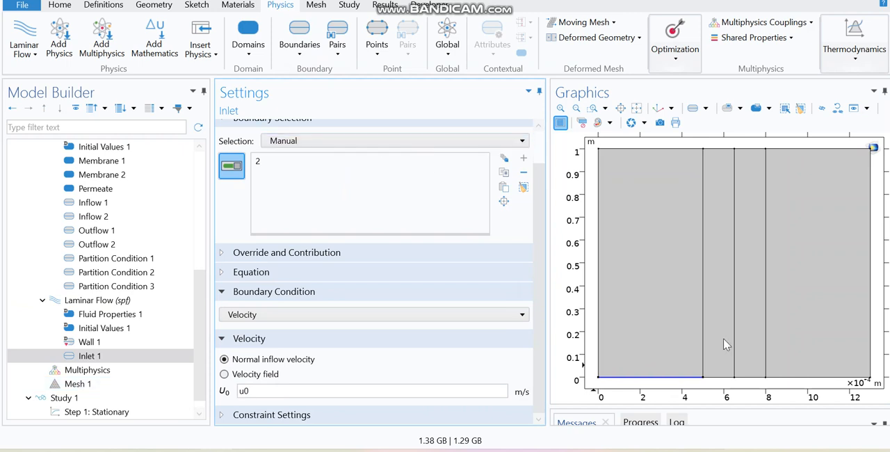
Step: Add a second Inlet on the lower edge of the Permeate channel with normal inflow velocity u0
{"action": "left_click", "coordinate": [300, 41]}
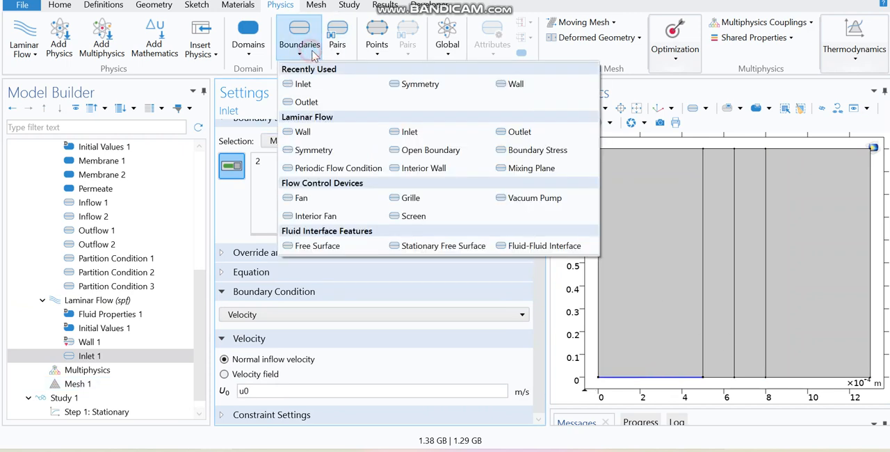
{"action": "left_click", "coordinate": [305, 84]}
{"action": "left_click", "coordinate": [789, 378]}
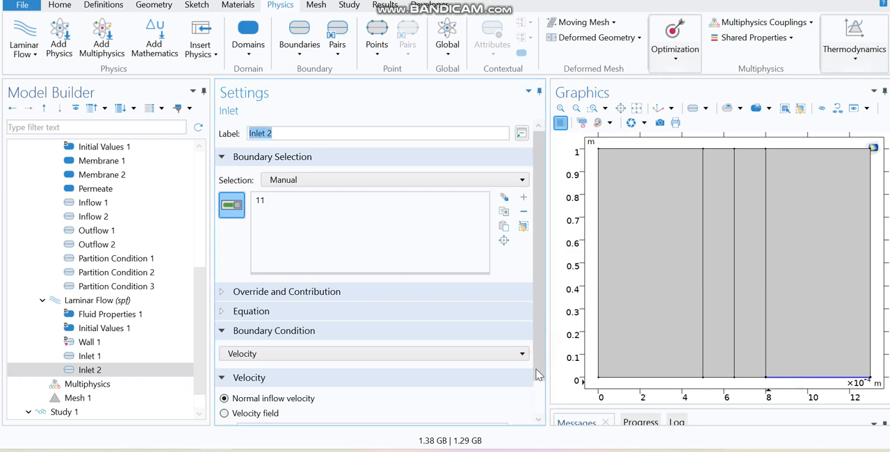
{"action": "scroll", "coordinate": [533, 387], "scroll_direction": "down", "scroll_amount": 1}
{"action": "left_click", "coordinate": [224, 374]}
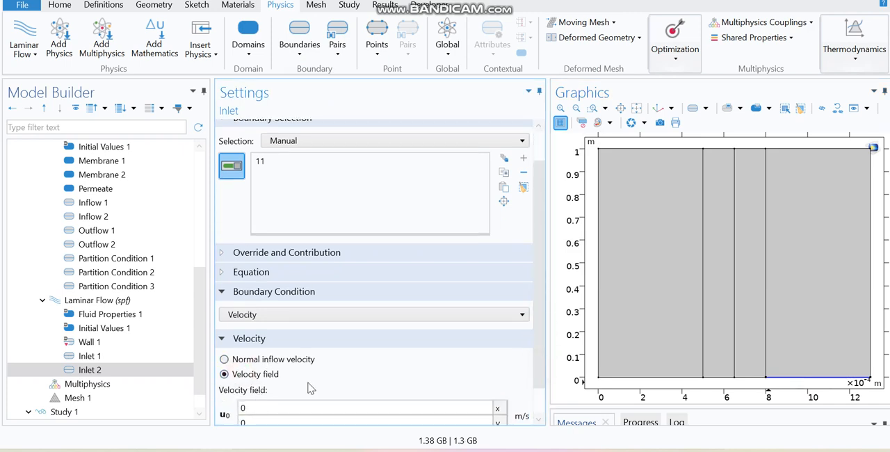
{"action": "left_click", "coordinate": [273, 359]}
{"action": "left_click_drag", "start_coordinate": [256, 391], "coordinate": [226, 391]}
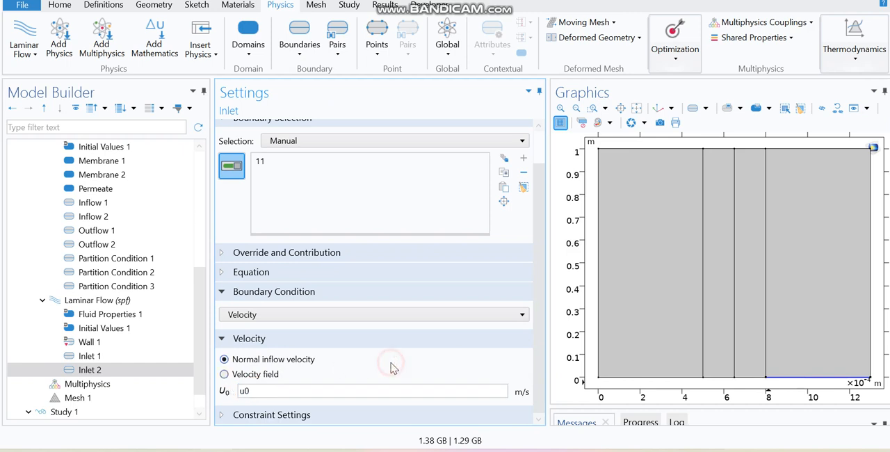
{"action": "left_click_drag", "start_coordinate": [541, 345], "coordinate": [532, 380]}
{"action": "left_click", "coordinate": [532, 364]}
Step: Add a Laminar Flow Outlet on the upper edge of the Dialysate channel
{"action": "left_click", "coordinate": [299, 54]}
{"action": "left_click", "coordinate": [308, 101]}
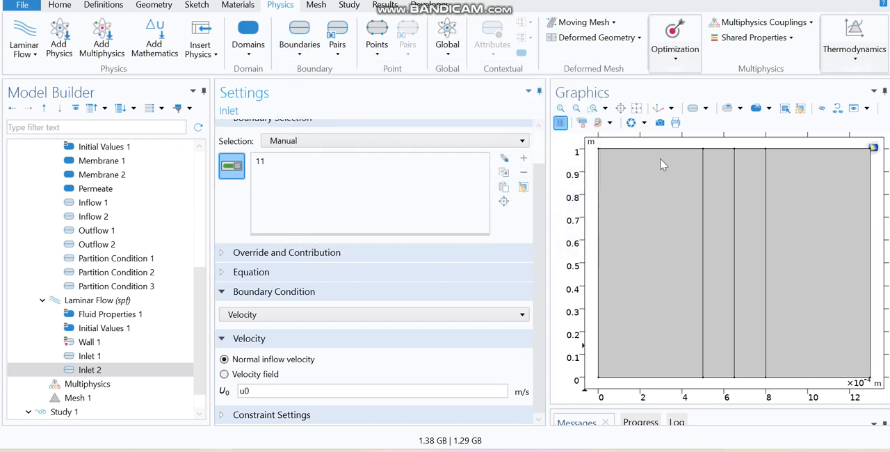
{"action": "left_click", "coordinate": [660, 150]}
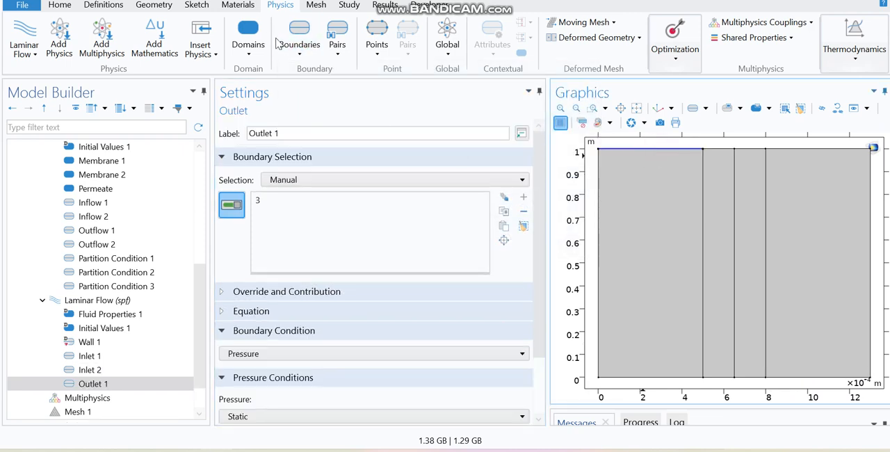
Step: Add a second Laminar Flow Outlet on the upper edge of the Permeate channel
{"action": "left_click", "coordinate": [300, 38]}
{"action": "left_click", "coordinate": [302, 82]}
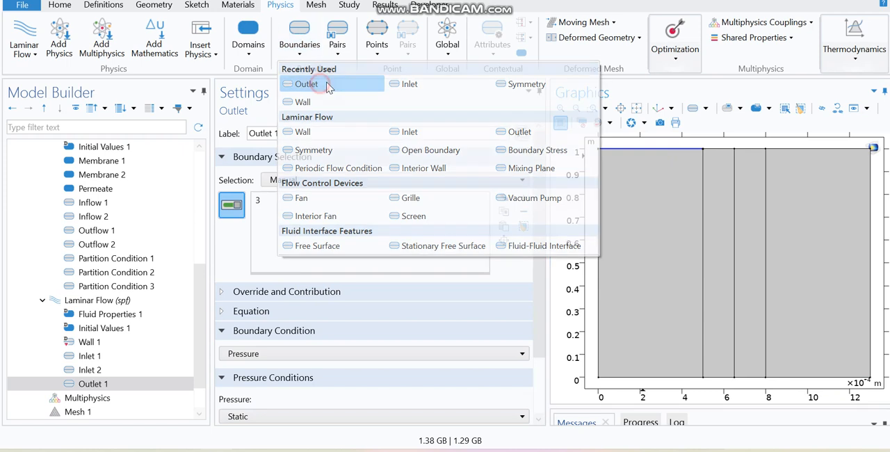
{"action": "left_click", "coordinate": [790, 157]}
{"action": "scroll", "coordinate": [533, 223], "scroll_direction": "down", "scroll_amount": 2}
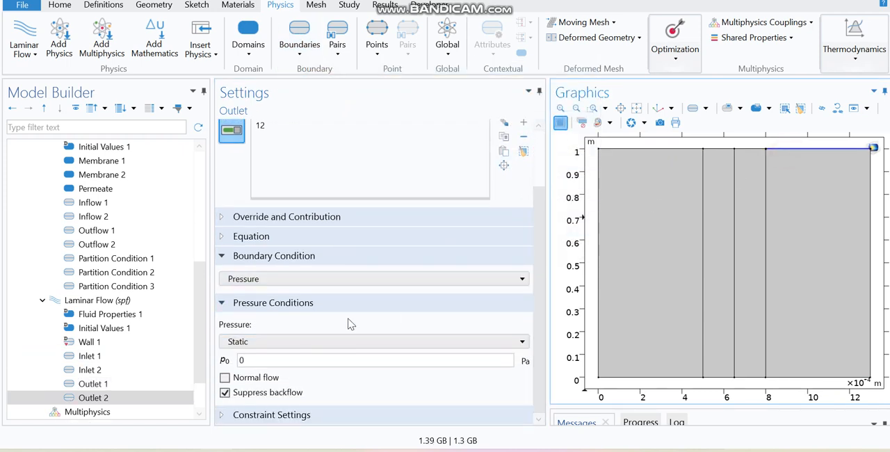
Step: Set the boundary condition type of the Dialysate channel's Inflow condition to Flux (Danckwerts)
{"action": "left_click_drag", "start_coordinate": [205, 352], "coordinate": [195, 329]}
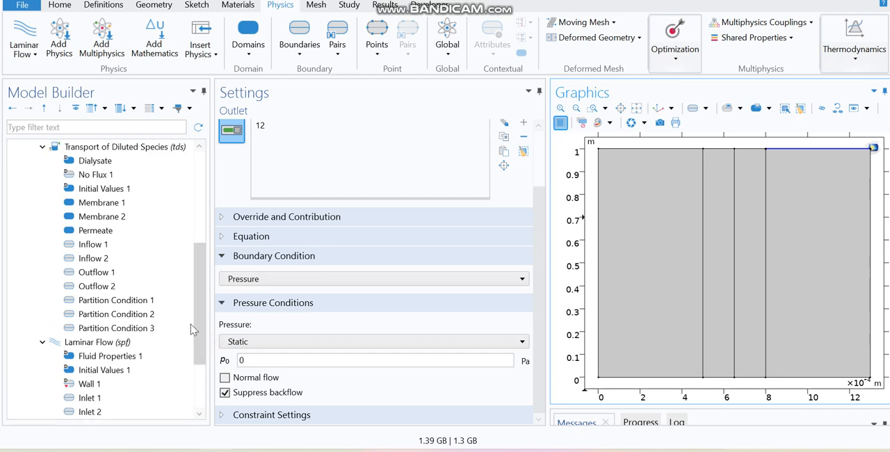
{"action": "left_click", "coordinate": [118, 247]}
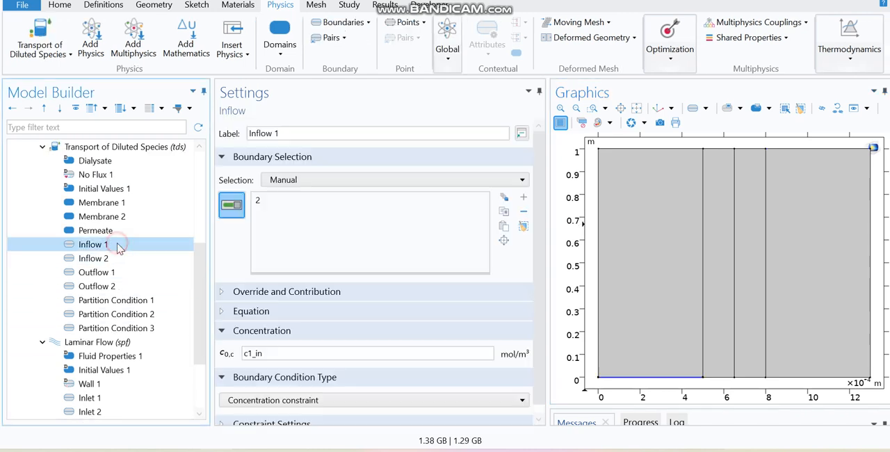
{"action": "left_click_drag", "start_coordinate": [534, 250], "coordinate": [531, 301]}
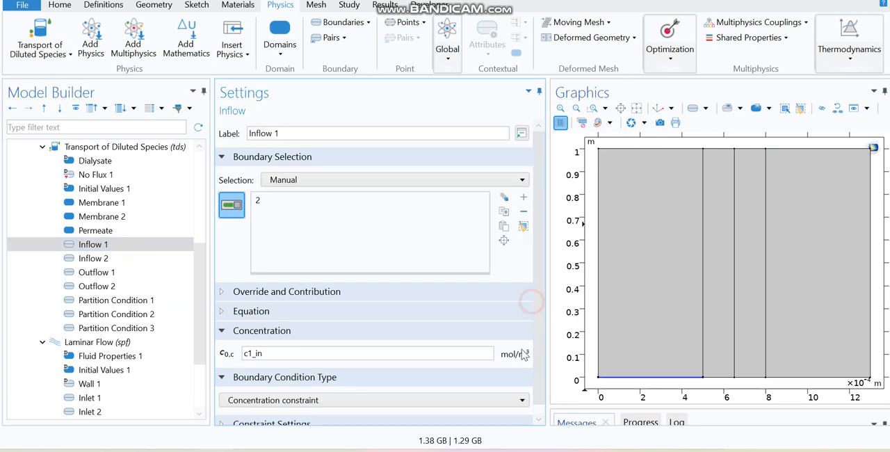
{"action": "left_click", "coordinate": [334, 403]}
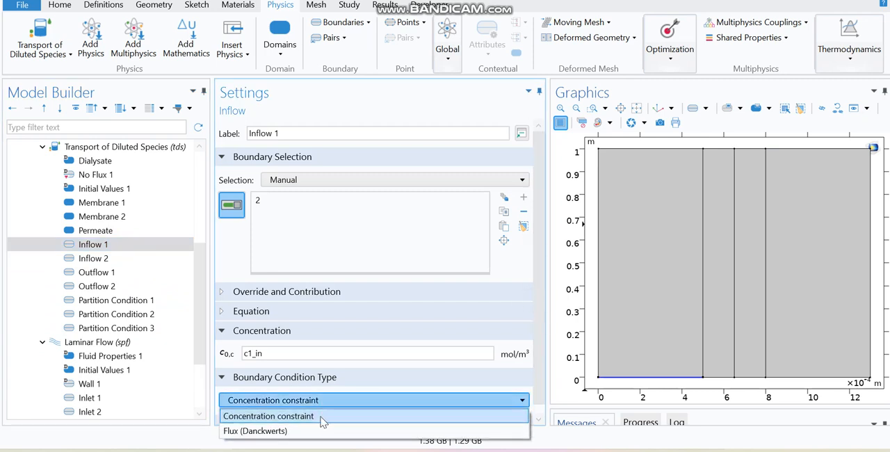
{"action": "left_click", "coordinate": [303, 431]}
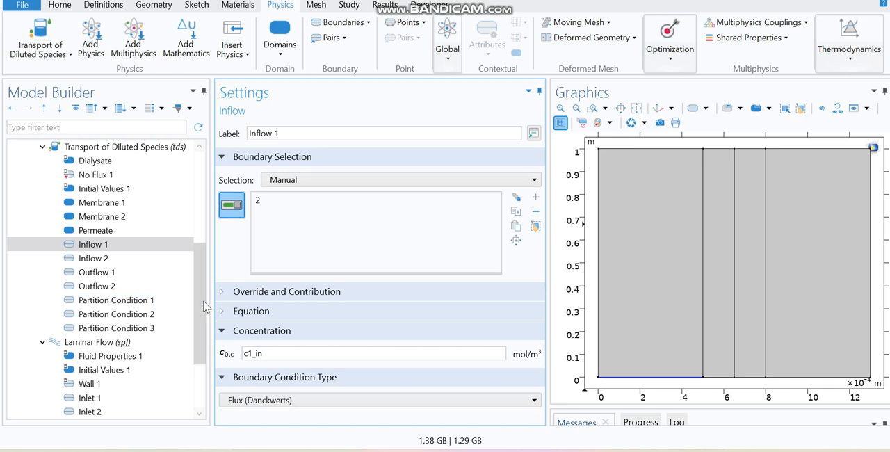
Step: Set the boundary condition type of the Permeate channel's Inflow condition to Flux (Danckwerts)
{"action": "left_click", "coordinate": [130, 258]}
{"action": "left_click", "coordinate": [316, 406]}
{"action": "left_click", "coordinate": [262, 432]}
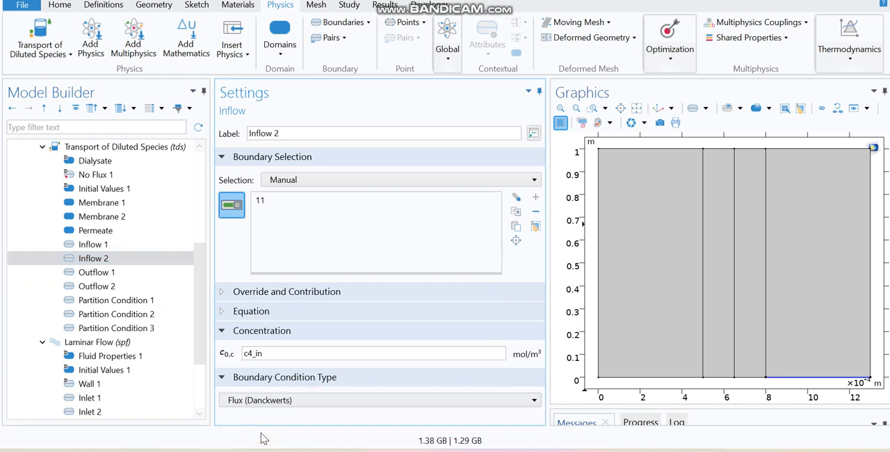
Step: Add a Mapped mesh operation for the remaining domains under Mesh 1
{"action": "scroll", "coordinate": [201, 326], "scroll_direction": "down", "scroll_amount": 1}
{"action": "scroll", "coordinate": [202, 343], "scroll_direction": "down", "scroll_amount": 1}
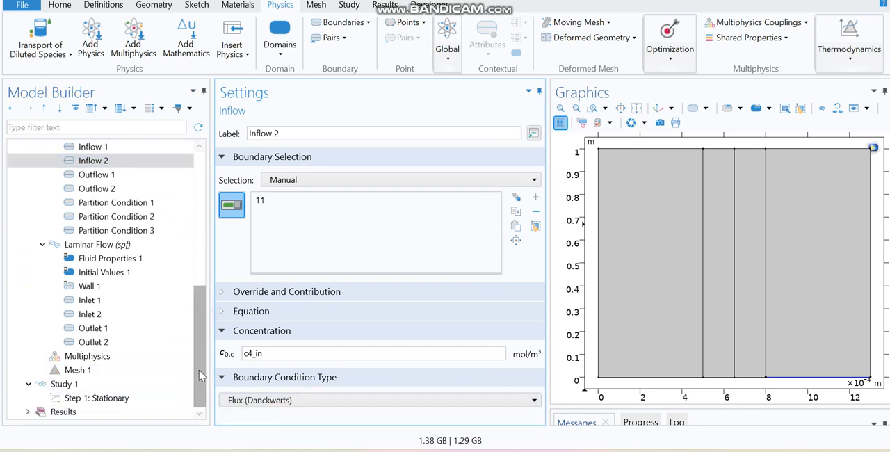
{"action": "left_click_drag", "start_coordinate": [199, 372], "coordinate": [199, 338]}
{"action": "left_click", "coordinate": [198, 296]}
{"action": "left_click_drag", "start_coordinate": [198, 296], "coordinate": [196, 314]}
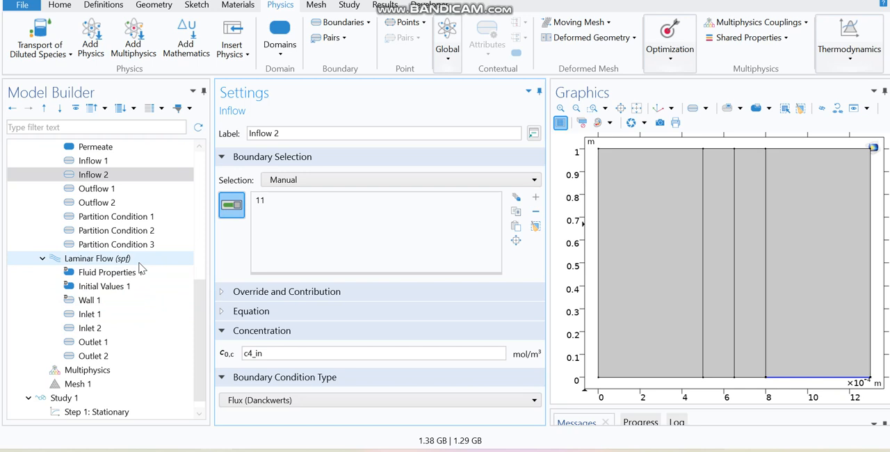
{"action": "left_click_drag", "start_coordinate": [197, 298], "coordinate": [195, 339]}
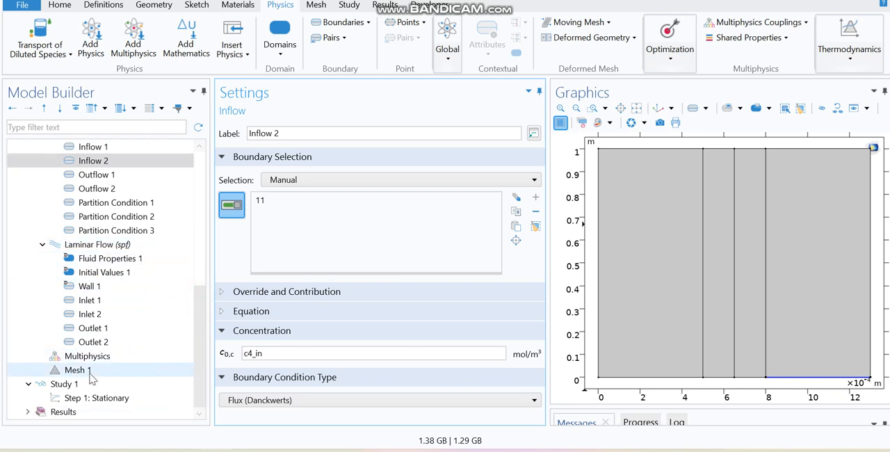
{"action": "left_click", "coordinate": [76, 369]}
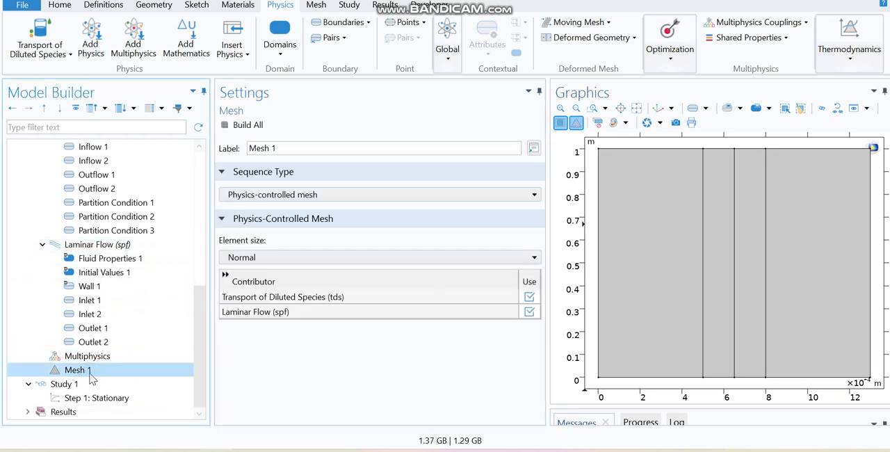
{"action": "right_click", "coordinate": [90, 375]}
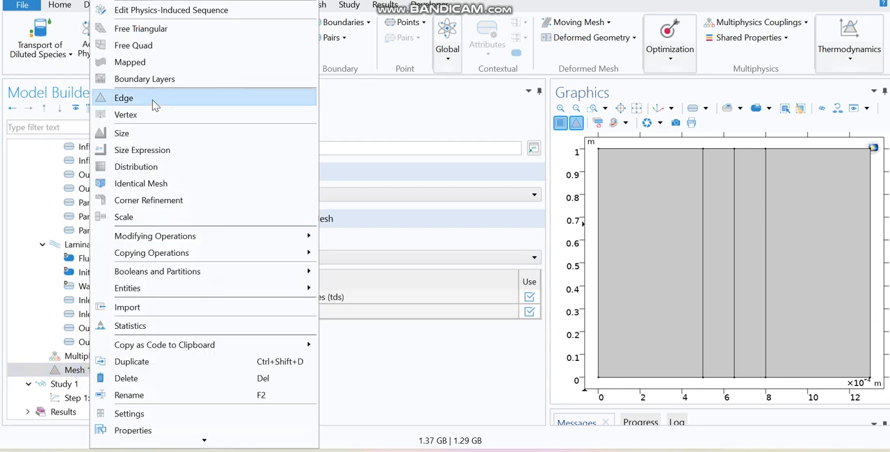
{"action": "left_click", "coordinate": [142, 62]}
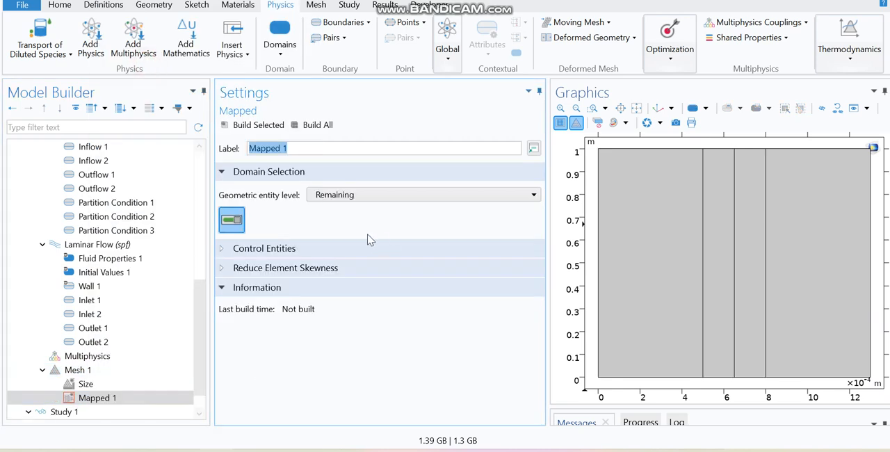
Step: Add a Distribution to the mapped mesh on all five vertical boundaries: 1, 4, 7, 10 and 13
{"action": "right_click", "coordinate": [120, 399]}
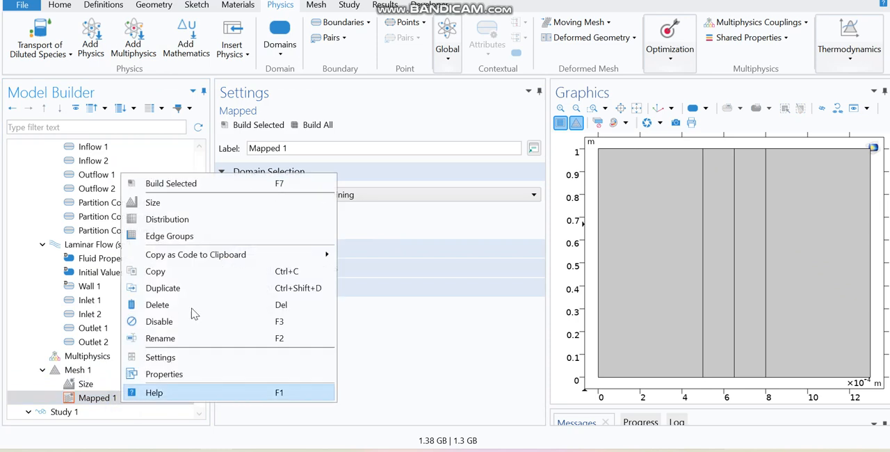
{"action": "left_click", "coordinate": [221, 219]}
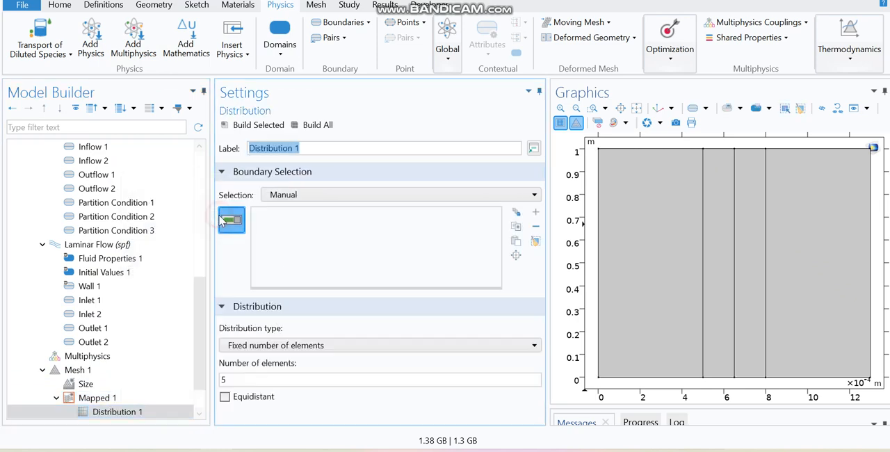
{"action": "left_click", "coordinate": [599, 267]}
{"action": "left_click", "coordinate": [702, 279]}
{"action": "left_click", "coordinate": [736, 282]}
{"action": "left_click", "coordinate": [765, 279]}
{"action": "left_click", "coordinate": [871, 266]}
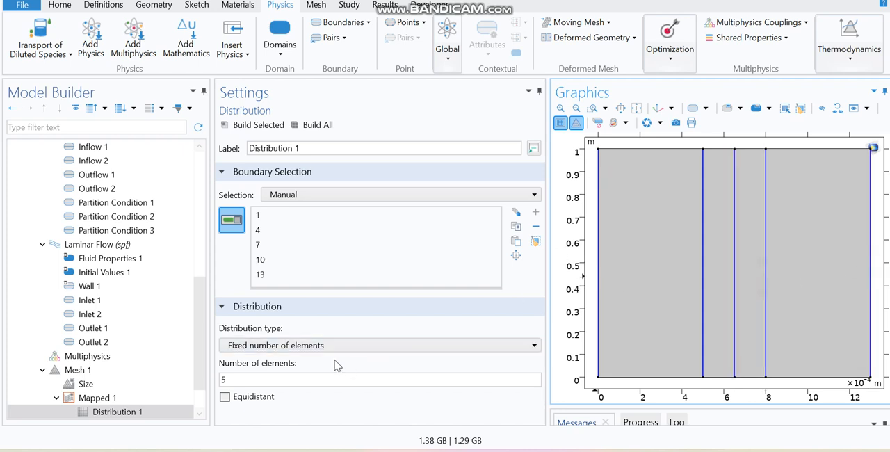
Step: Set the vertical boundaries' distribution to Predefined with 30 elements and an element ratio of 5, and build the mesh
{"action": "left_click", "coordinate": [369, 345]}
{"action": "left_click", "coordinate": [278, 389]}
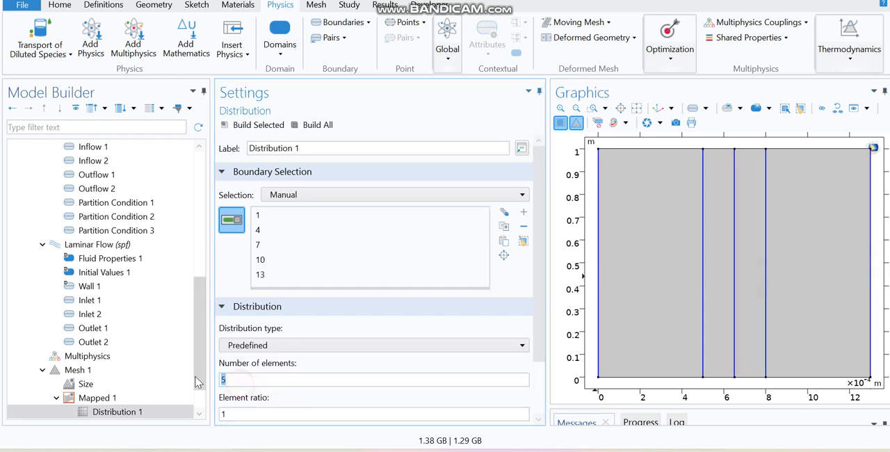
{"action": "left_click", "coordinate": [230, 413]}
{"action": "key", "text": "BackSpace"}
{"action": "type", "text": "5"}
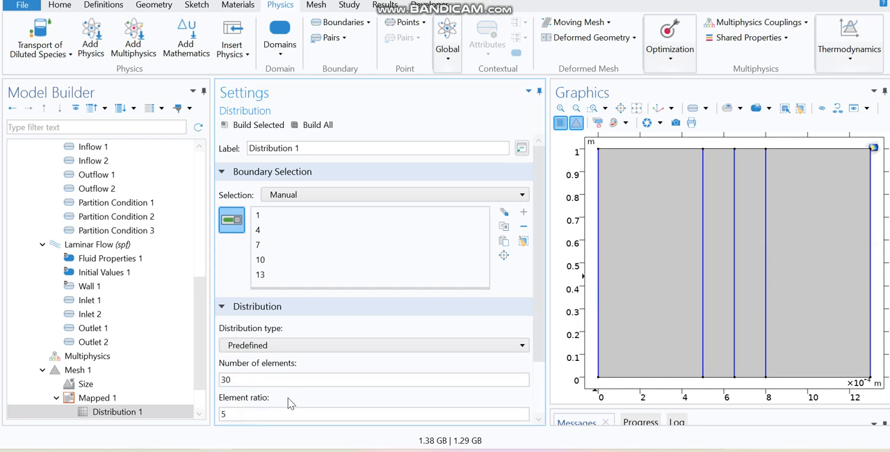
{"action": "left_click", "coordinate": [310, 125]}
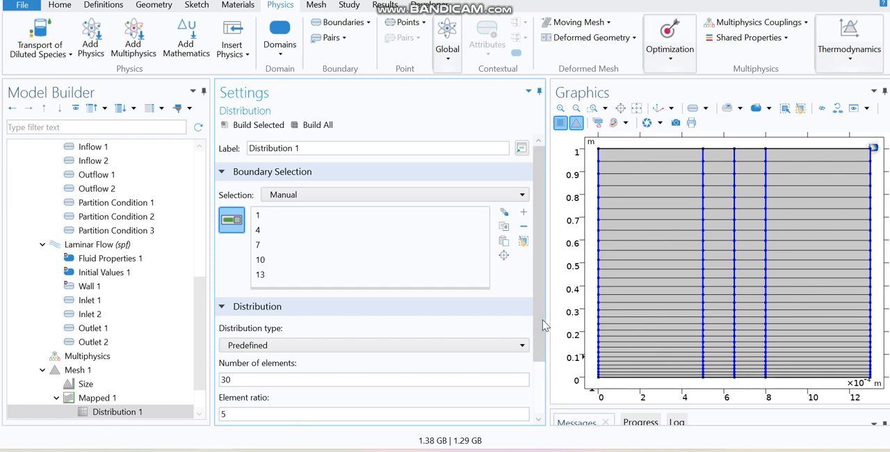
Step: Add a second Distribution to the mapped mesh on the lower and upper edges of the Dialysate channel, boundaries 2 and 3
{"action": "scroll", "coordinate": [542, 324], "scroll_direction": "down", "scroll_amount": 3}
{"action": "scroll", "coordinate": [205, 331], "scroll_direction": "down", "scroll_amount": 1}
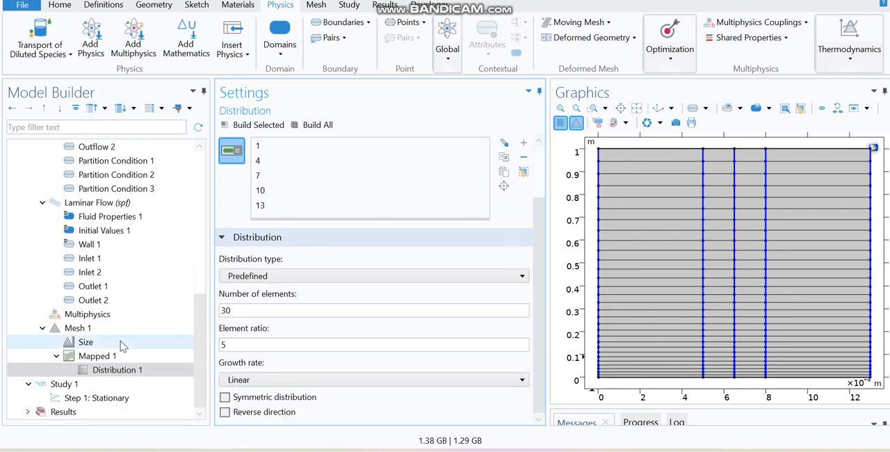
{"action": "right_click", "coordinate": [112, 355]}
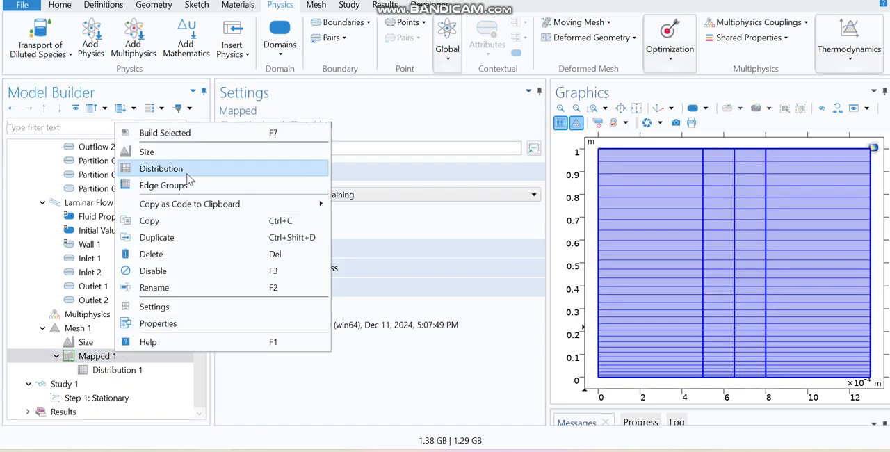
{"action": "left_click", "coordinate": [162, 169]}
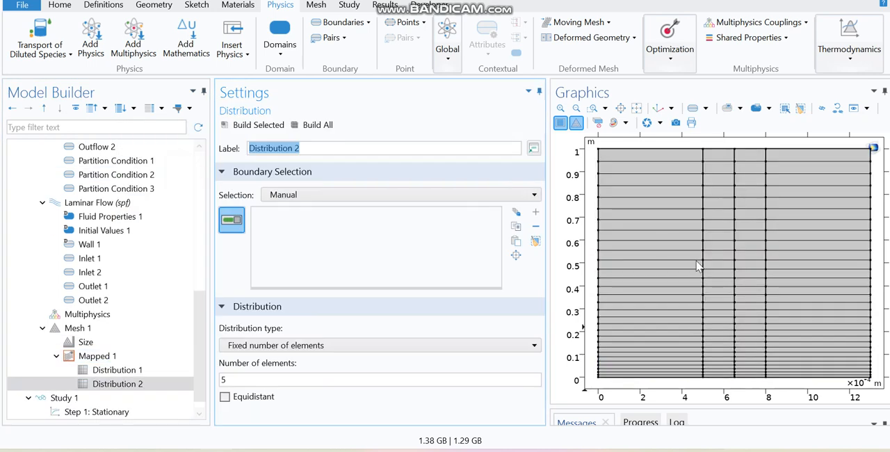
{"action": "left_click", "coordinate": [717, 381]}
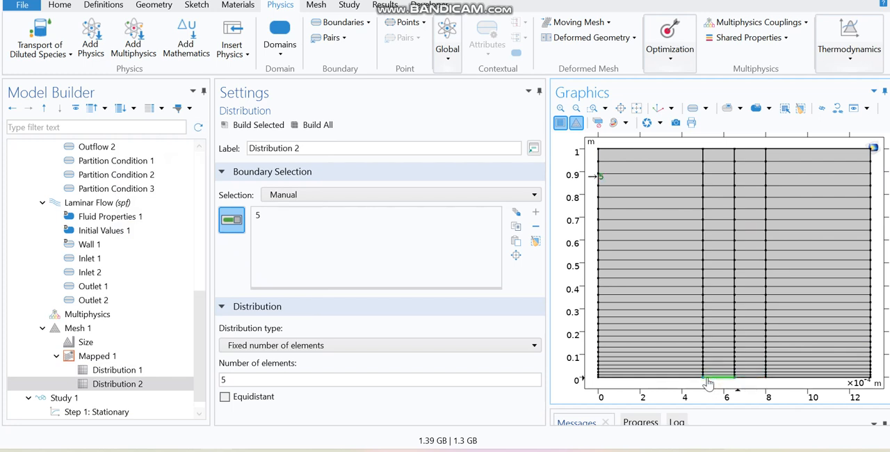
{"action": "left_click", "coordinate": [685, 380]}
{"action": "left_click", "coordinate": [659, 149]}
{"action": "left_click", "coordinate": [717, 377]}
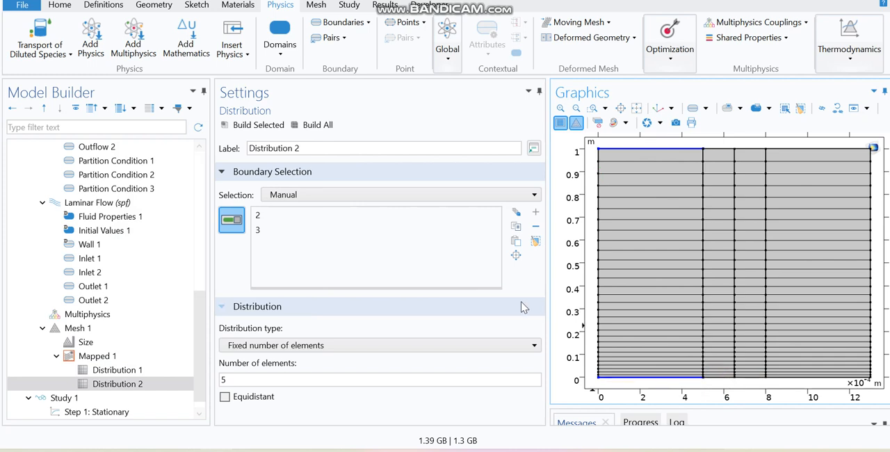
Step: Set the Dialysate edges' distribution to Predefined with 20 elements and an element ratio of 5, and build the mesh
{"action": "left_click", "coordinate": [284, 345]}
{"action": "left_click", "coordinate": [271, 387]}
{"action": "left_click_drag", "start_coordinate": [232, 378], "coordinate": [215, 382]}
{"action": "type", "text": "20"}
{"action": "left_click_drag", "start_coordinate": [228, 414], "coordinate": [212, 410]}
{"action": "left_click", "coordinate": [320, 124]}
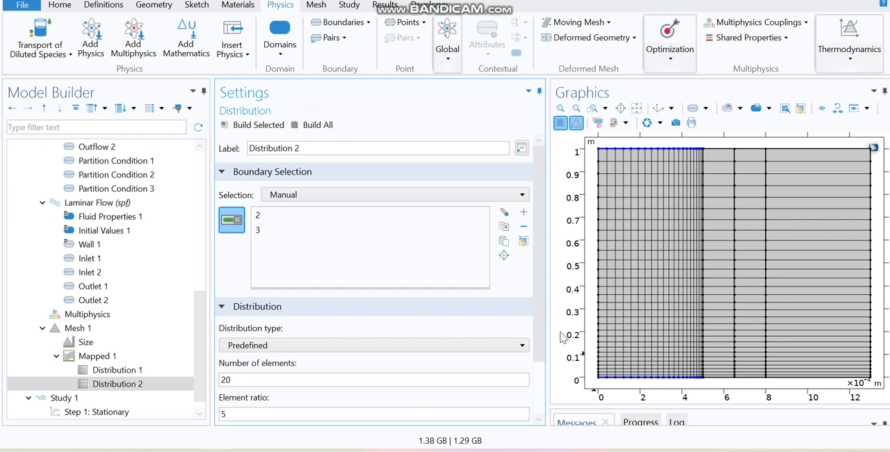
{"action": "scroll", "coordinate": [538, 314], "scroll_direction": "down", "scroll_amount": 2}
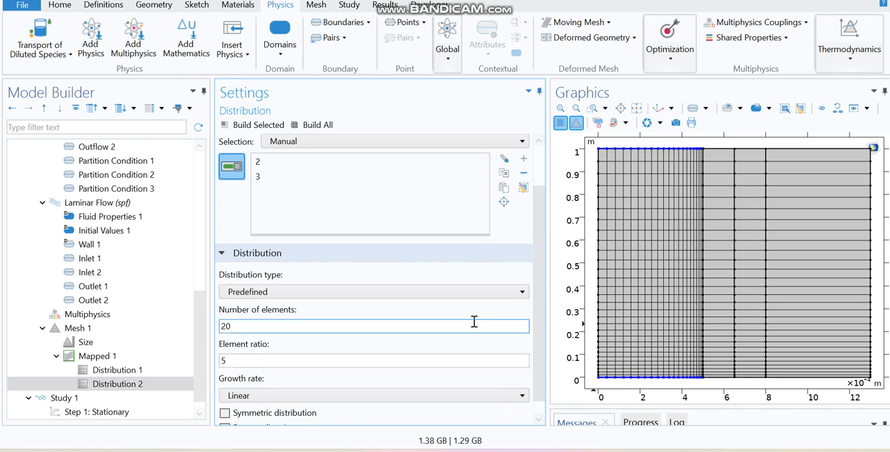
Step: Add a third Distribution to the mapped mesh on the lower and upper edges of both membranes, boundaries 5, 6, 8 and 9
{"action": "left_click", "coordinate": [98, 356]}
{"action": "right_click", "coordinate": [119, 356]}
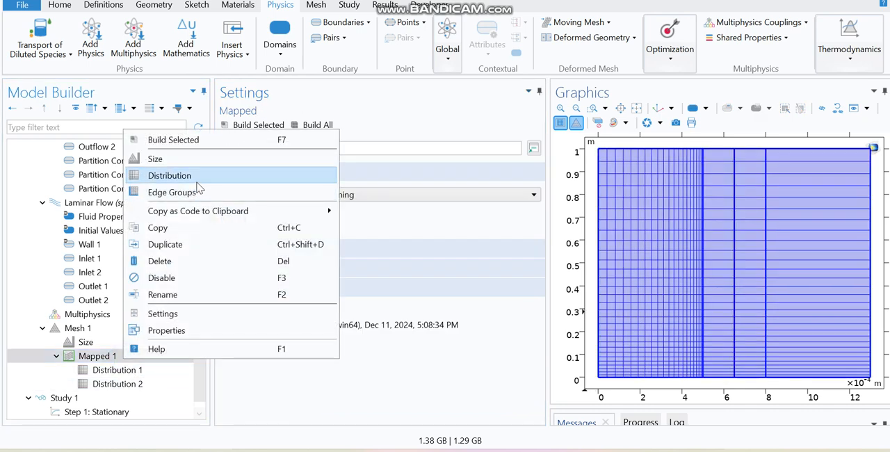
{"action": "left_click", "coordinate": [174, 174]}
{"action": "left_click", "coordinate": [723, 378]}
{"action": "left_click", "coordinate": [751, 377]}
{"action": "left_click", "coordinate": [718, 149]}
{"action": "left_click", "coordinate": [750, 148]}
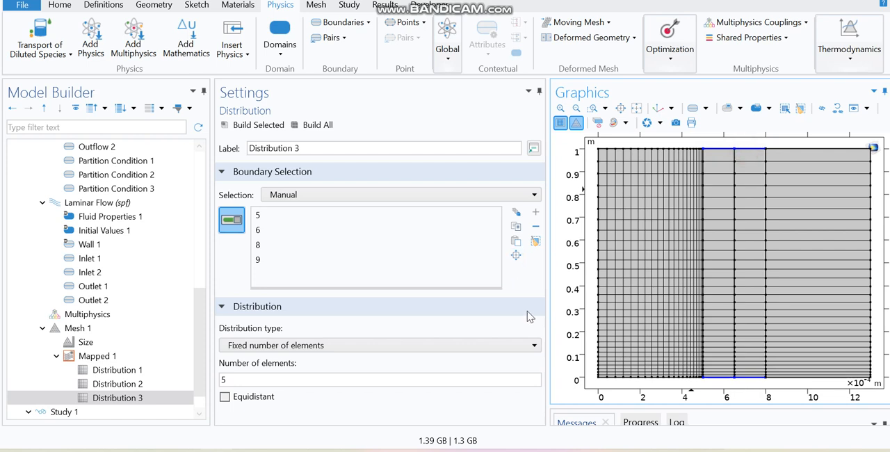
Step: Set the membrane edges' distribution to Predefined with 20 elements and an element ratio of 5, and build the mesh
{"action": "left_click", "coordinate": [356, 351]}
{"action": "left_click", "coordinate": [292, 387]}
{"action": "double_click", "coordinate": [230, 379]}
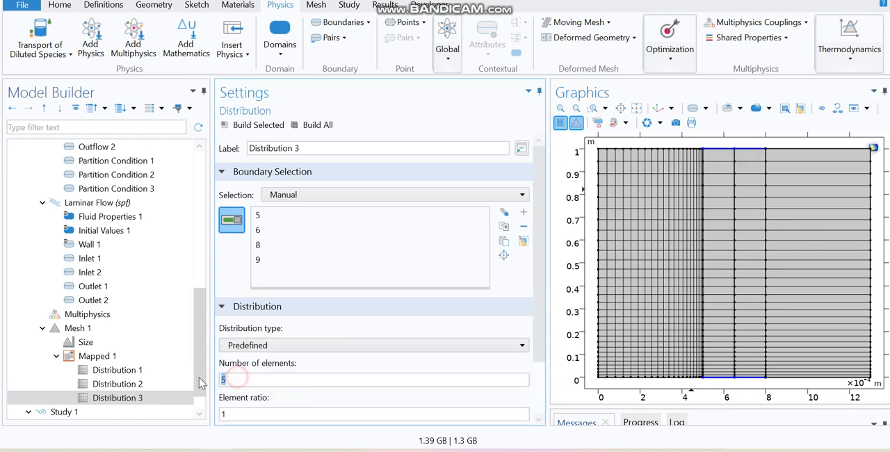
{"action": "double_click", "coordinate": [229, 414]}
{"action": "type", "text": "5"}
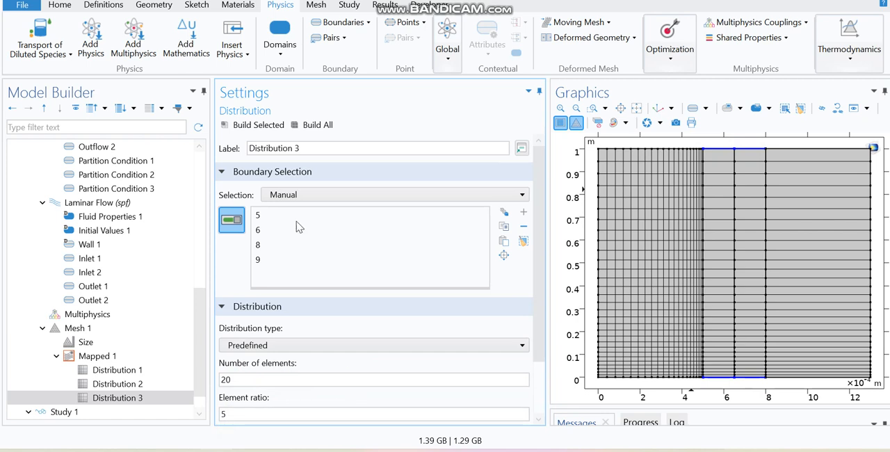
{"action": "left_click", "coordinate": [310, 126]}
Step: Add a fourth Distribution to the mapped mesh on the lower and upper edges of the Permeate channel, boundaries 11 and 12
{"action": "left_click", "coordinate": [113, 358]}
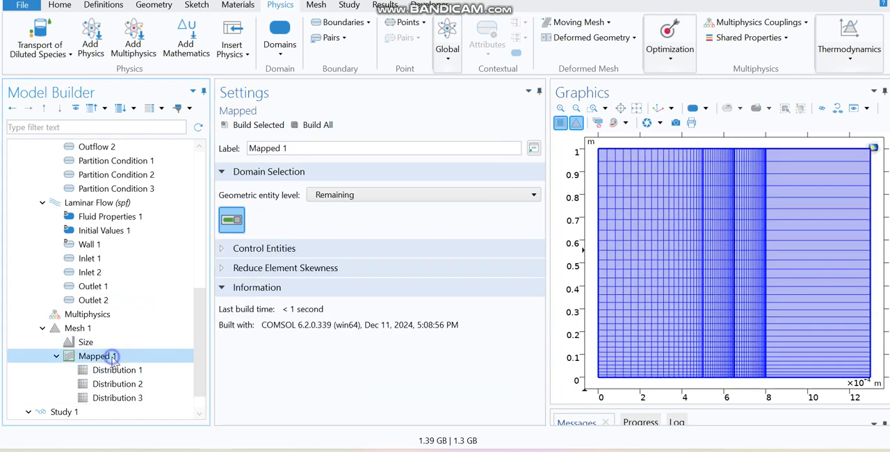
{"action": "right_click", "coordinate": [113, 358]}
{"action": "left_click", "coordinate": [184, 175]}
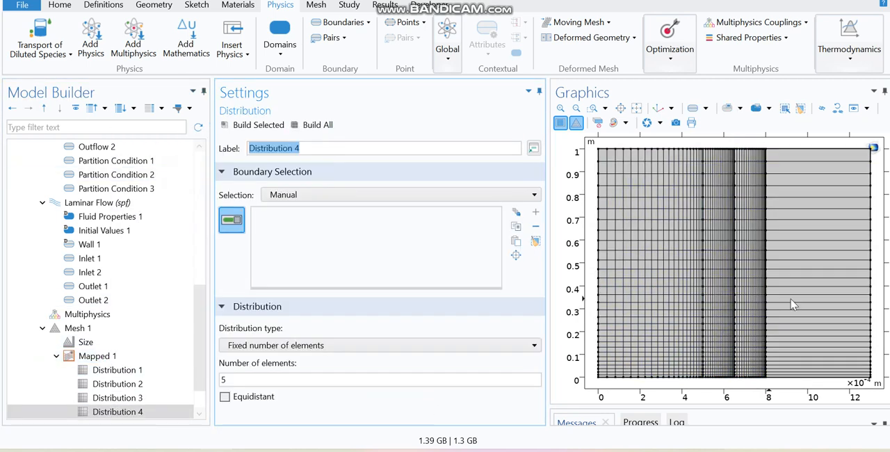
{"action": "left_click", "coordinate": [807, 377]}
{"action": "left_click", "coordinate": [801, 148]}
Step: Set the Permeate edges' distribution to Predefined with 20 elements and an element ratio of 5, and build the mesh
{"action": "left_click", "coordinate": [301, 345]}
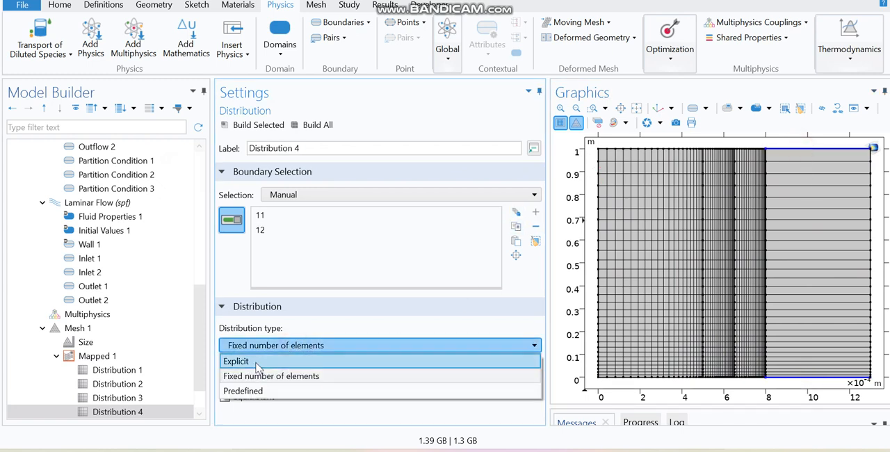
{"action": "left_click", "coordinate": [242, 391]}
{"action": "double_click", "coordinate": [223, 379]}
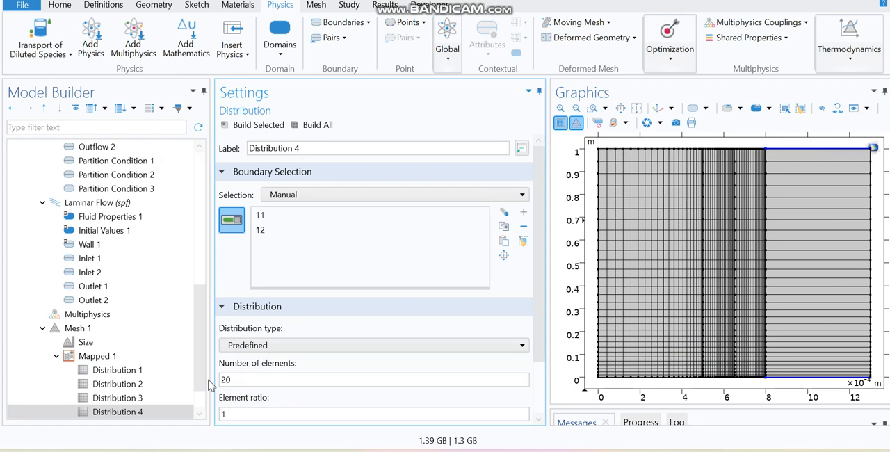
{"action": "double_click", "coordinate": [225, 414]}
{"action": "type", "text": "5"}
{"action": "left_click", "coordinate": [293, 393]}
{"action": "left_click", "coordinate": [315, 125]}
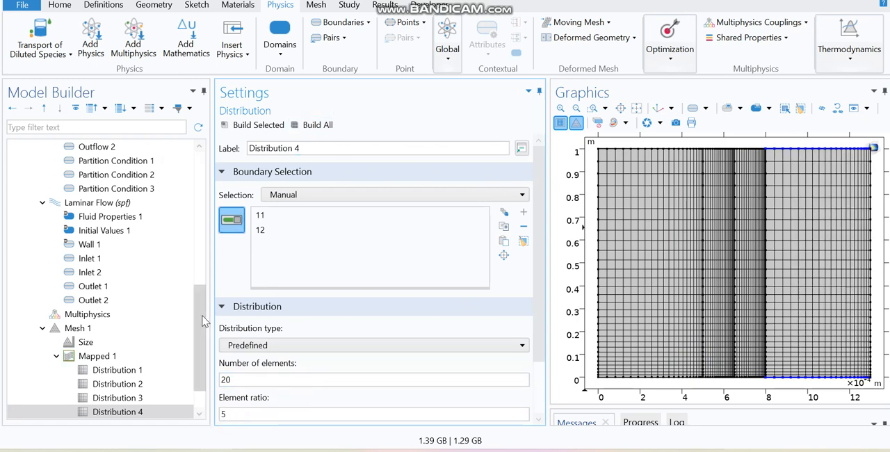
Step: Compute the stationary Study 1 with default and convergence plots generated
{"action": "left_click_drag", "start_coordinate": [201, 317], "coordinate": [202, 369]}
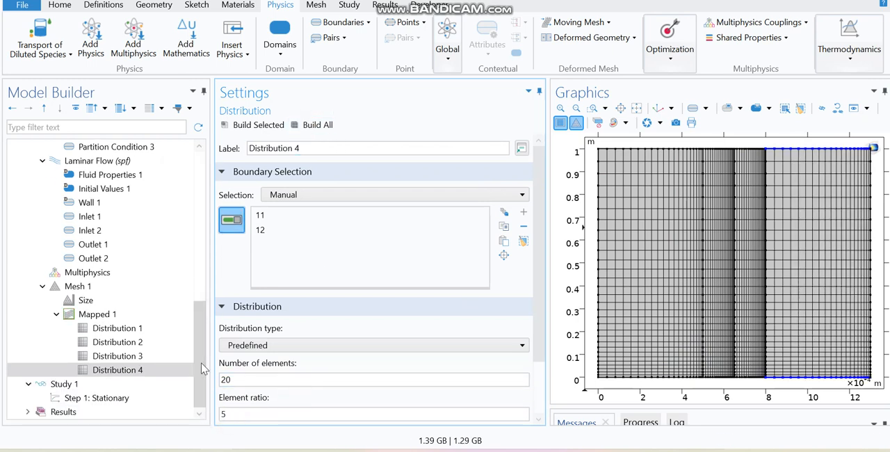
{"action": "left_click", "coordinate": [97, 385]}
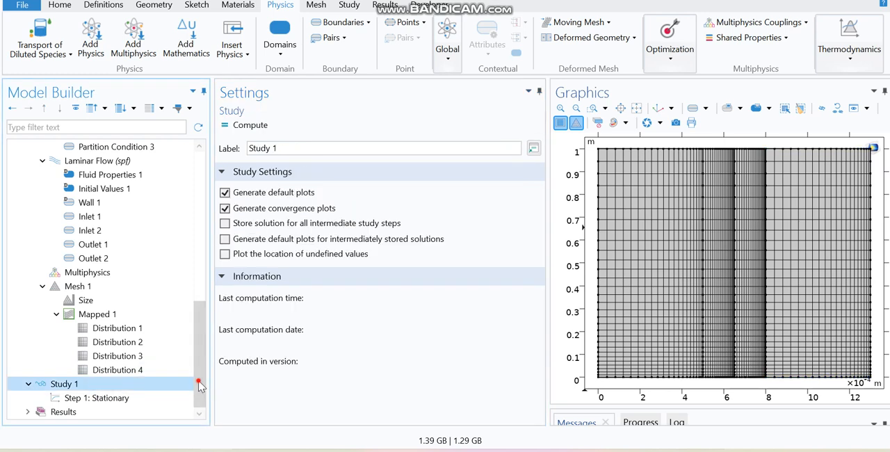
{"action": "scroll", "coordinate": [200, 386], "scroll_direction": "up", "scroll_amount": 1}
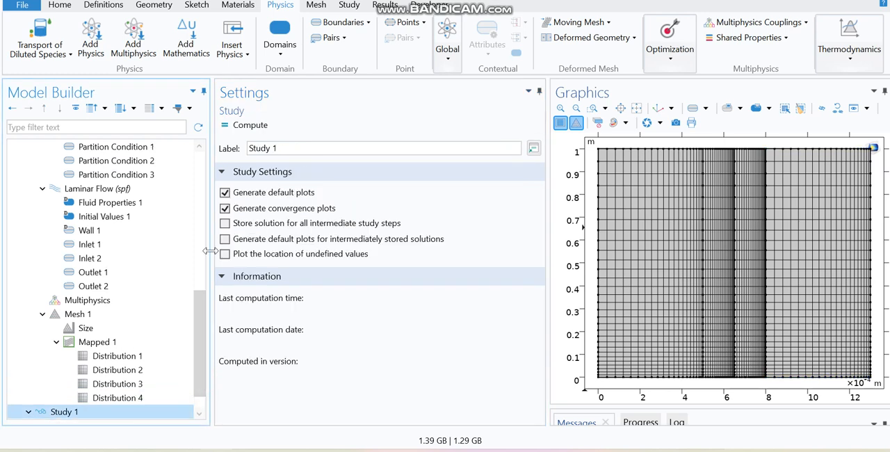
{"action": "left_click", "coordinate": [250, 127]}
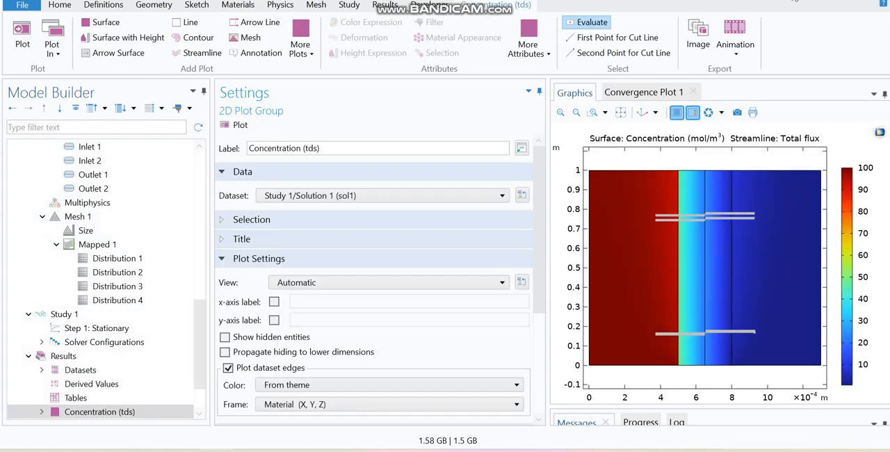
Step: Delete the total flux streamline plot from the Concentration (tds) plot group
{"action": "left_click_drag", "start_coordinate": [201, 325], "coordinate": [200, 381]}
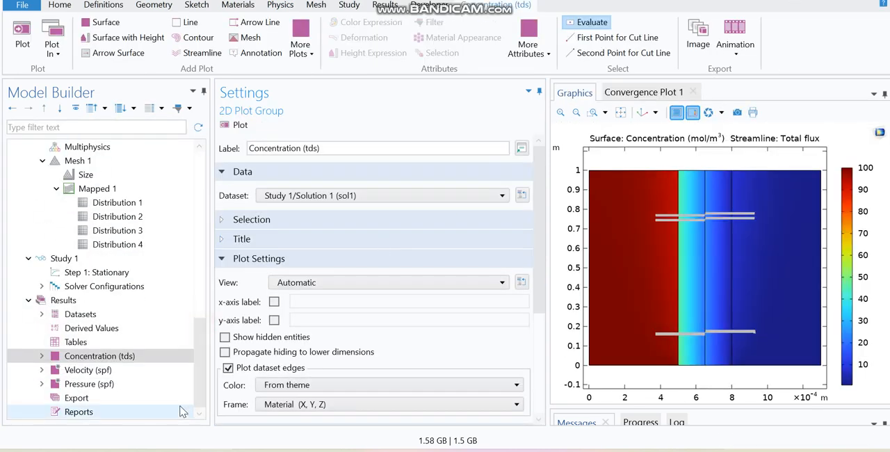
{"action": "left_click", "coordinate": [42, 356]}
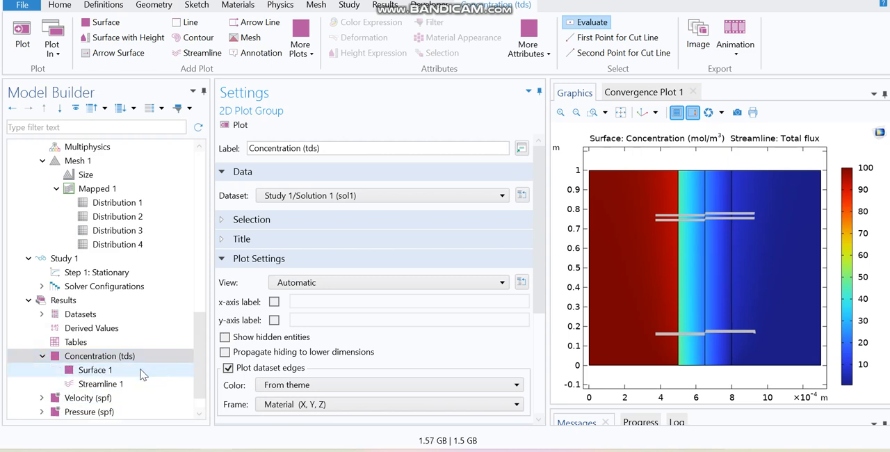
{"action": "right_click", "coordinate": [123, 382]}
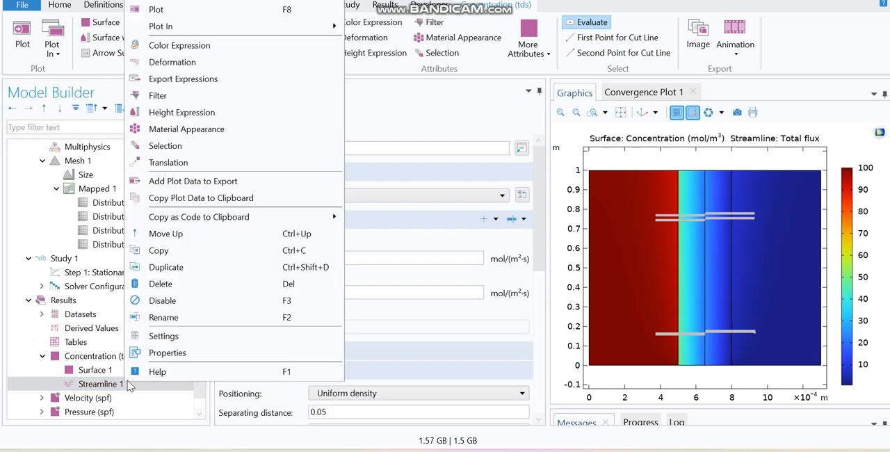
{"action": "left_click", "coordinate": [167, 285]}
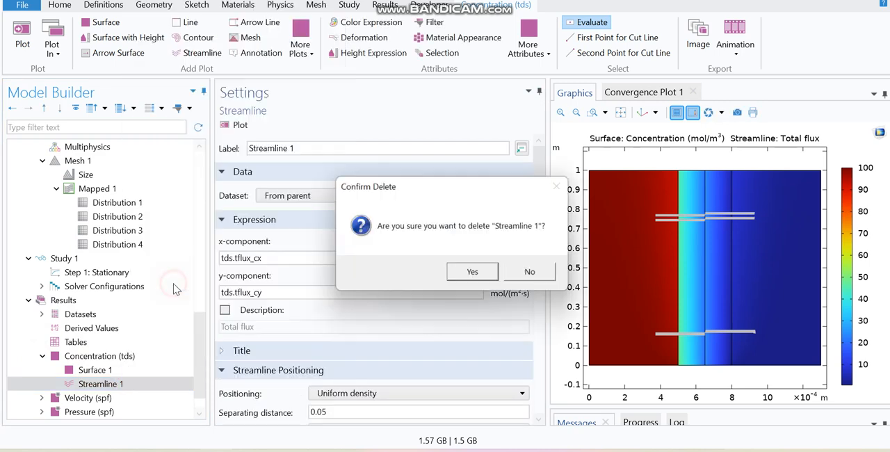
{"action": "left_click", "coordinate": [471, 271]}
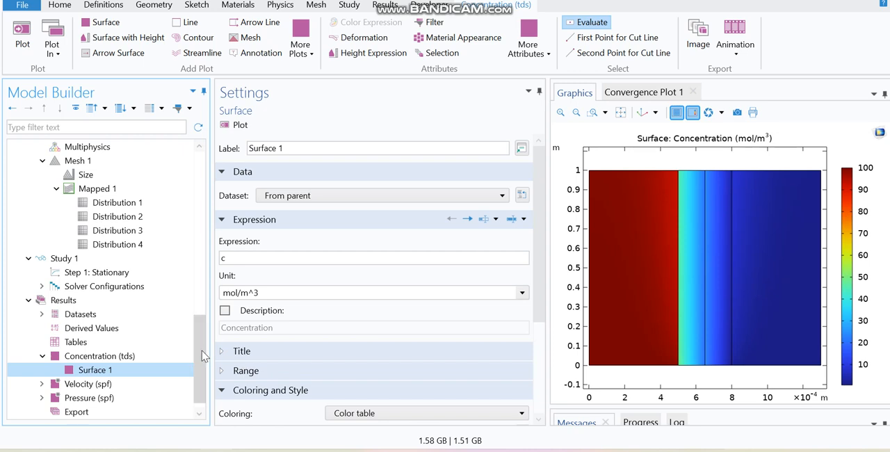
Step: Rename the Concentration (tds) plot group as "Concentration (tds) 1-Study 1"
{"action": "left_click", "coordinate": [146, 356]}
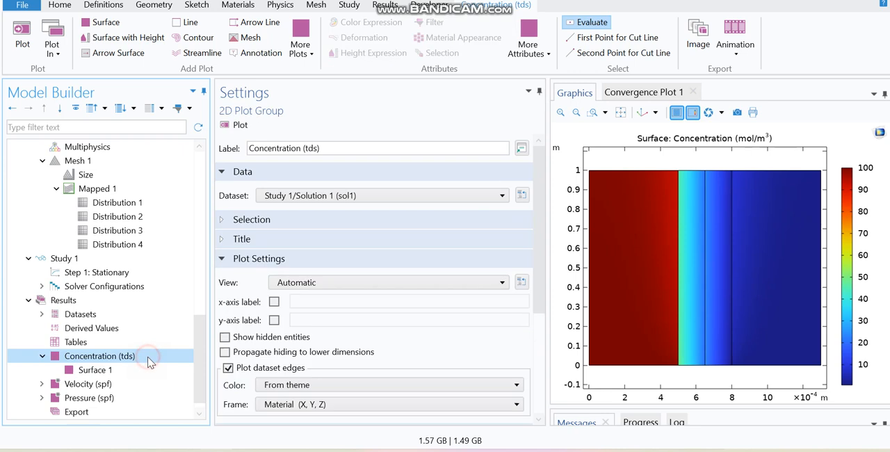
{"action": "left_click", "coordinate": [327, 148]}
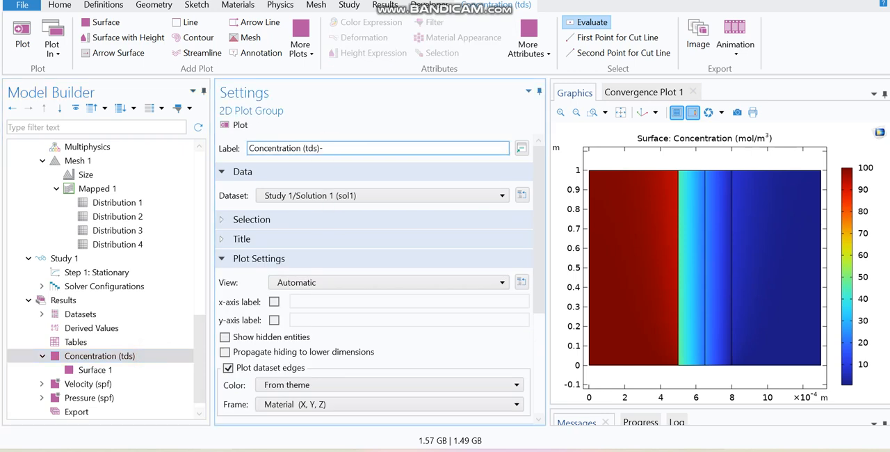
{"action": "left_click", "coordinate": [386, 126]}
{"action": "left_click", "coordinate": [321, 149]}
{"action": "type", "text": "1"}
{"action": "key", "text": "Return"}
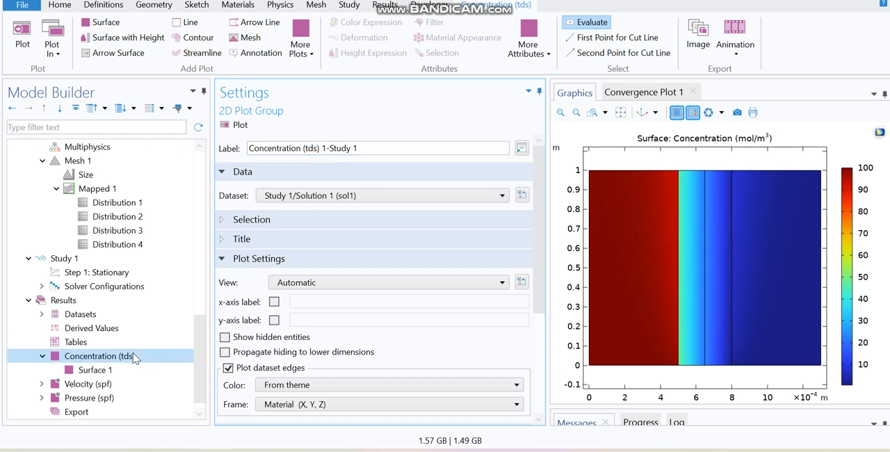
{"action": "left_click", "coordinate": [105, 369]}
{"action": "left_click", "coordinate": [98, 356]}
Step: Add a new 2D plot group to the results and label it "Concentration-2 study 1"
{"action": "left_click_drag", "start_coordinate": [199, 355], "coordinate": [196, 398]}
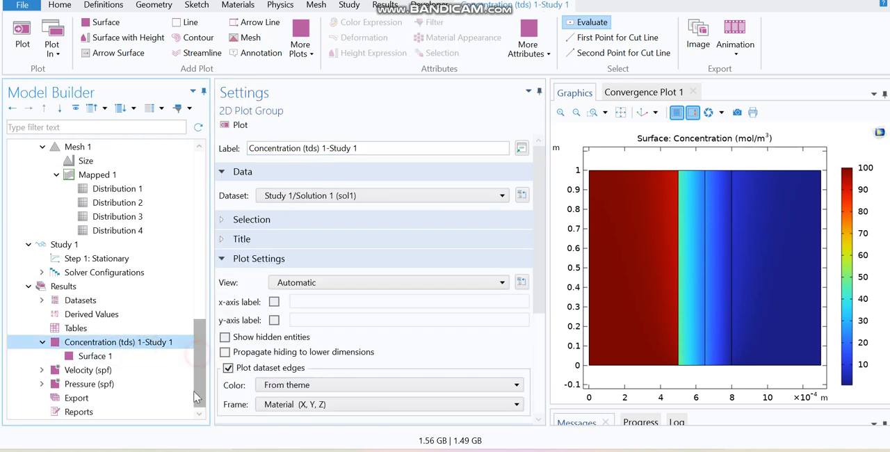
{"action": "left_click", "coordinate": [383, 10]}
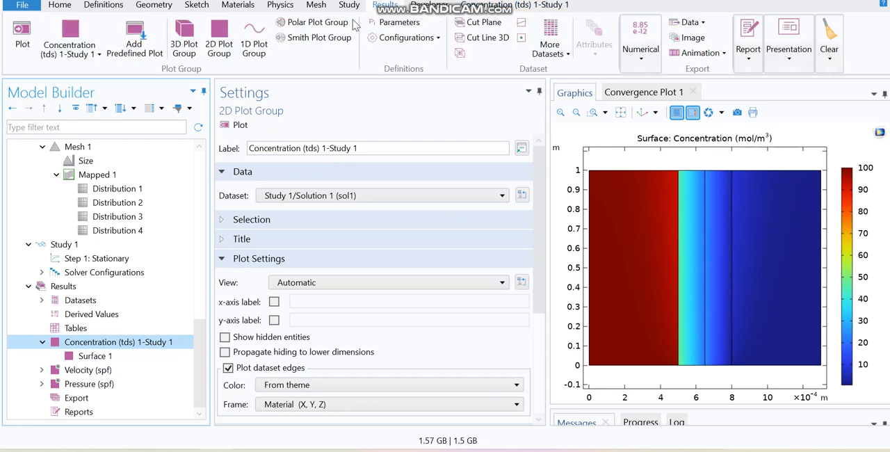
{"action": "left_click", "coordinate": [217, 38]}
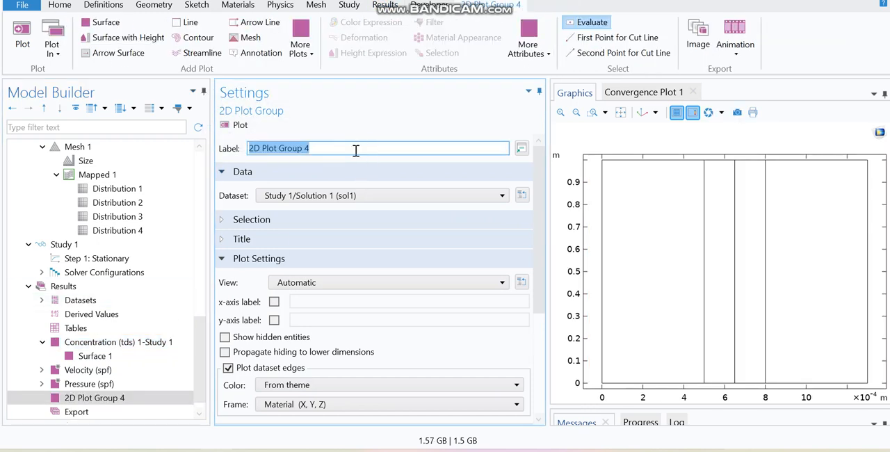
{"action": "type", "text": "Concentration-2 study 1"}
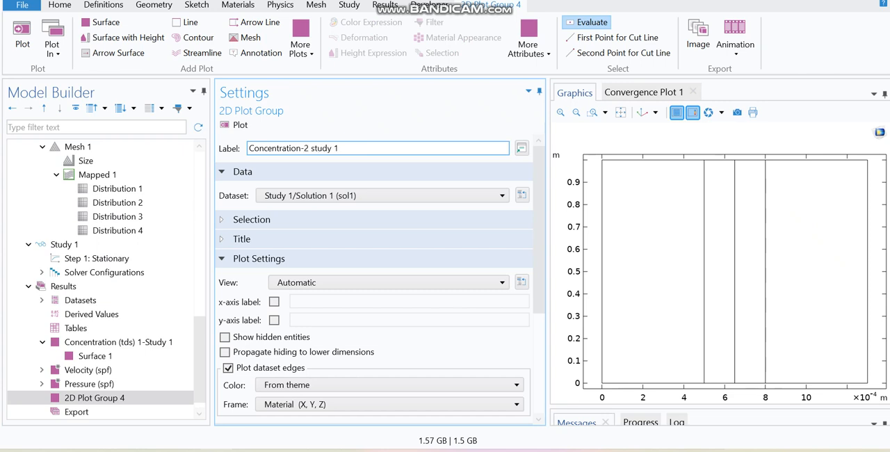
{"action": "left_click", "coordinate": [357, 136]}
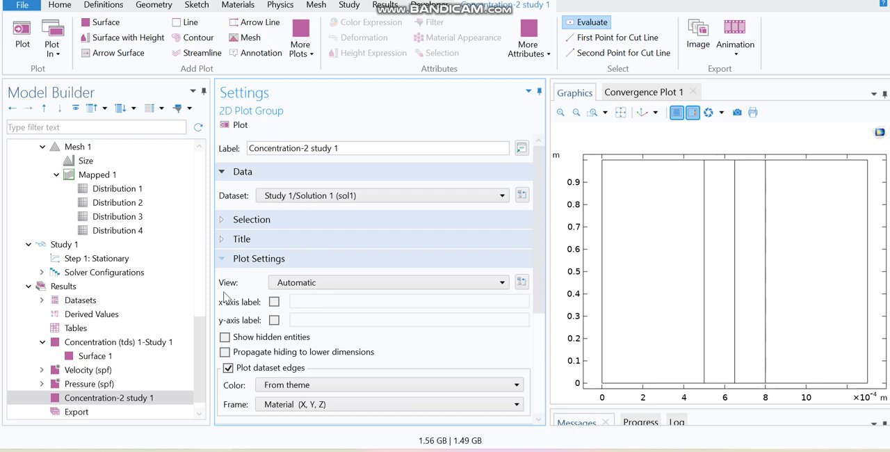
Step: Add a Surface plot to the Concentration-2 study 1 group and plot it
{"action": "scroll", "coordinate": [195, 365], "scroll_direction": "down", "scroll_amount": 1}
{"action": "right_click", "coordinate": [148, 387]}
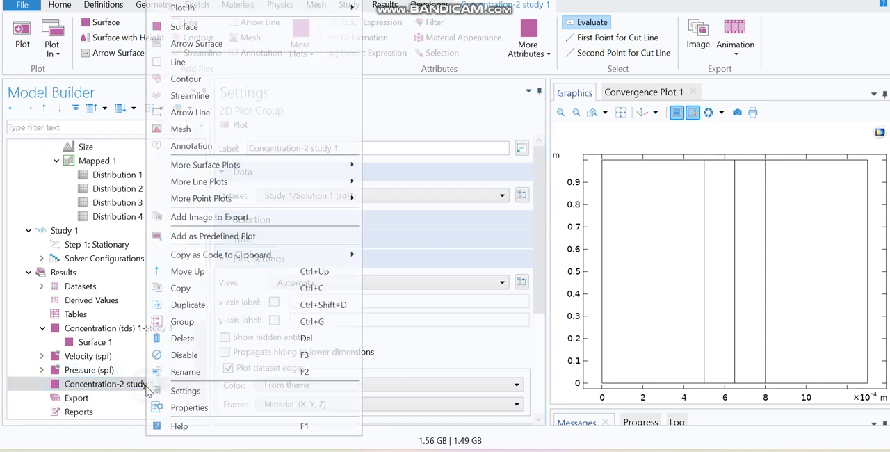
{"action": "left_click", "coordinate": [174, 26]}
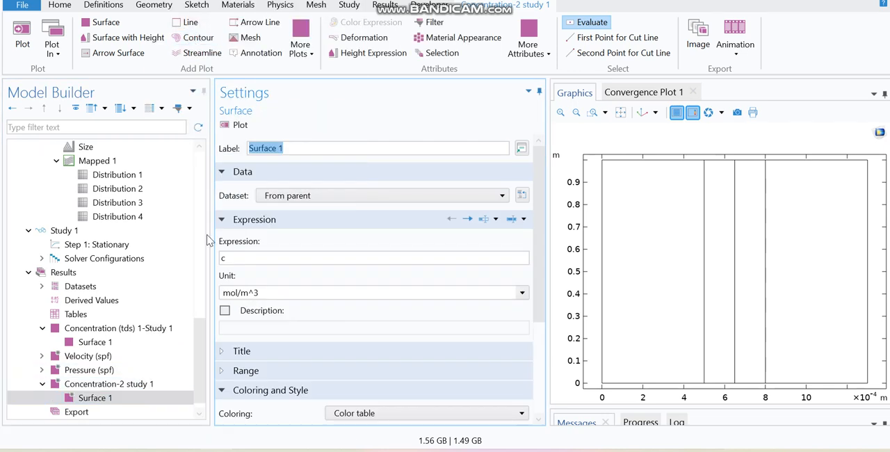
{"action": "left_click", "coordinate": [135, 387]}
{"action": "left_click", "coordinate": [134, 396]}
Step: Add a Selection to the group's surface plot, restrict it to domain 1, and plot the Concentration-2 study 1 group
{"action": "right_click", "coordinate": [127, 393]}
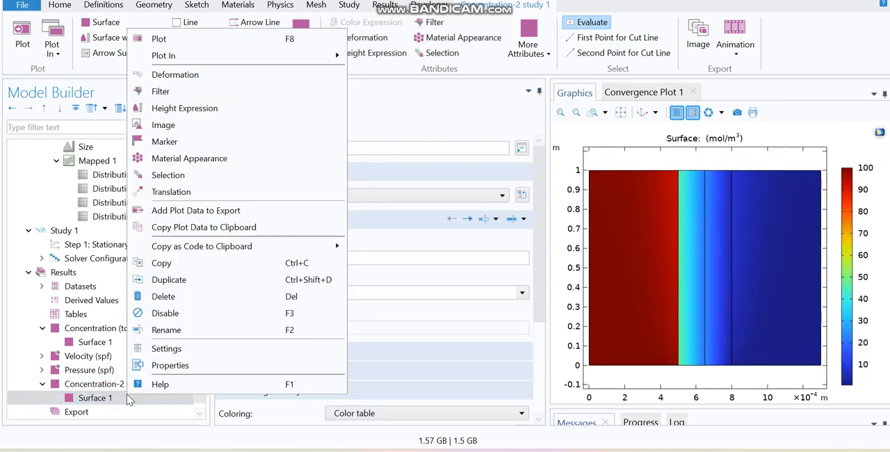
{"action": "left_click", "coordinate": [168, 175]}
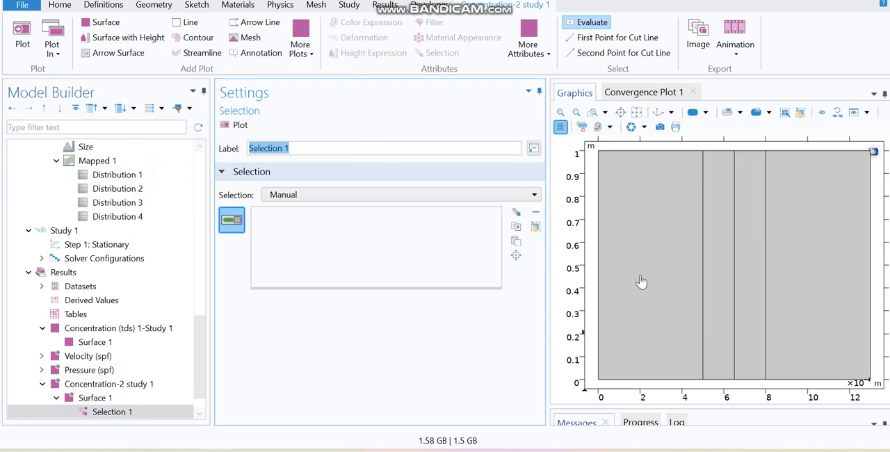
{"action": "left_click", "coordinate": [680, 291]}
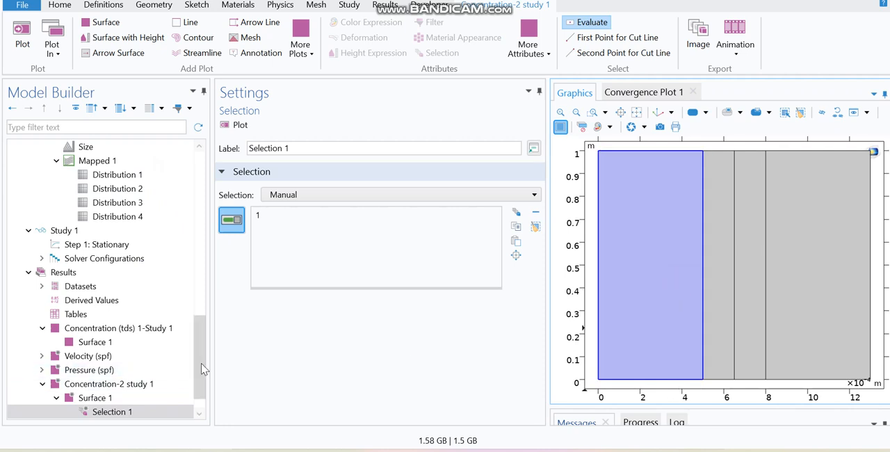
{"action": "left_click_drag", "start_coordinate": [202, 367], "coordinate": [201, 435]}
{"action": "left_click", "coordinate": [126, 357]}
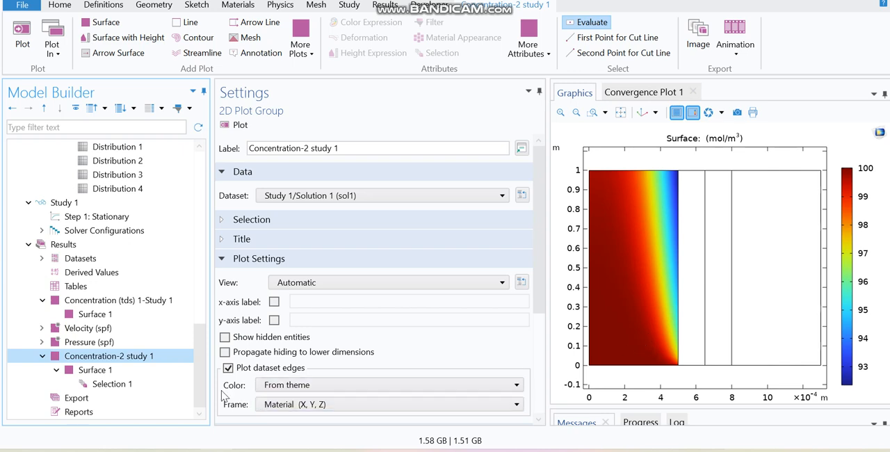
Step: Duplicate the domain 1 surface plot within the Concentration-2 study 1 group
{"action": "left_click", "coordinate": [95, 370]}
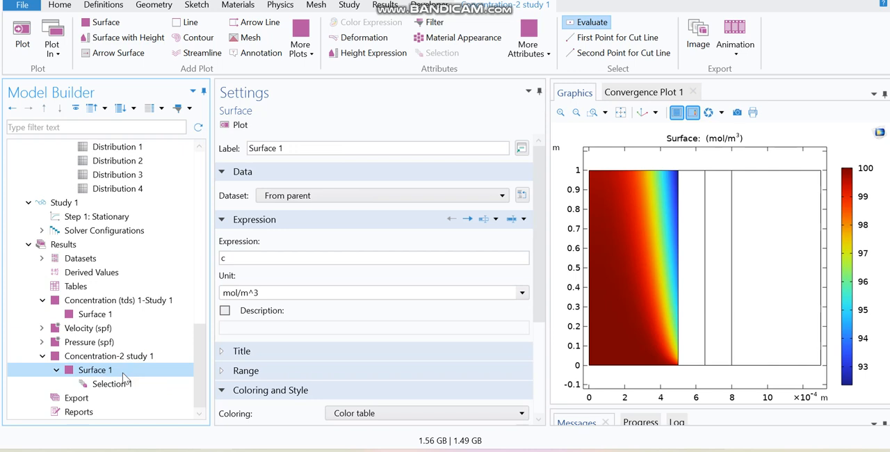
{"action": "right_click", "coordinate": [123, 374]}
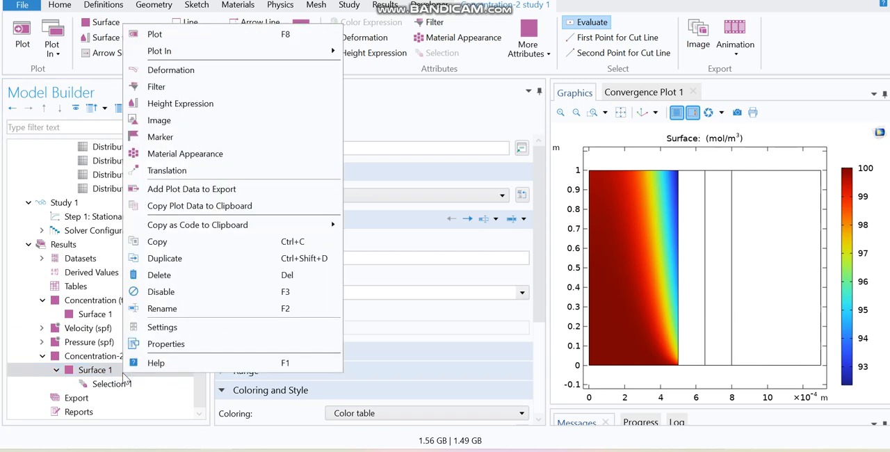
{"action": "left_click", "coordinate": [165, 258]}
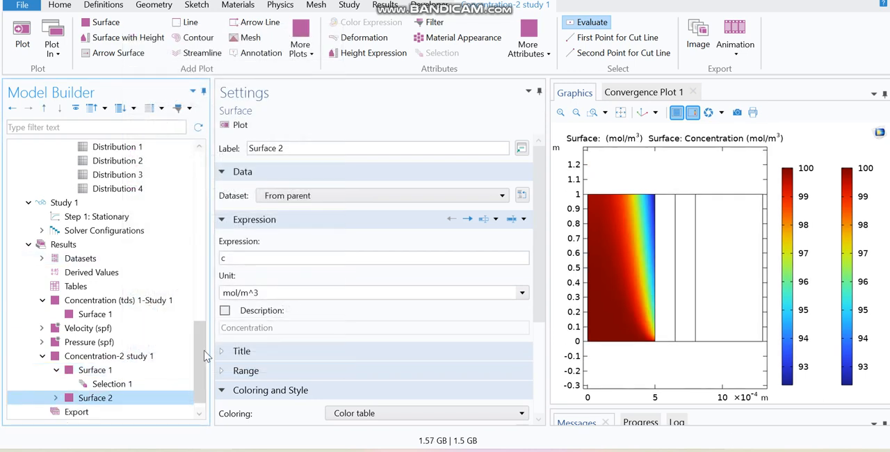
{"action": "scroll", "coordinate": [204, 366], "scroll_direction": "down", "scroll_amount": 1}
Step: Change the second surface plot's selection to domain 2 only and plot the Concentration-2 study 1 group
{"action": "left_click", "coordinate": [56, 384]}
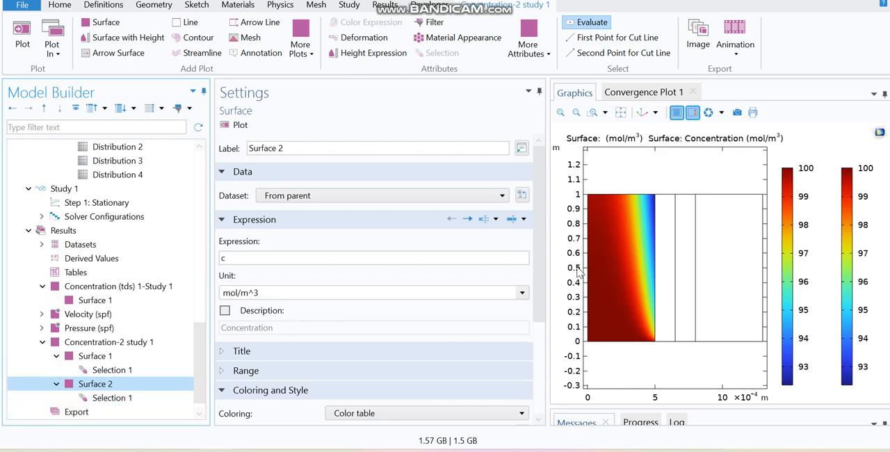
{"action": "left_click_drag", "start_coordinate": [536, 216], "coordinate": [540, 160]}
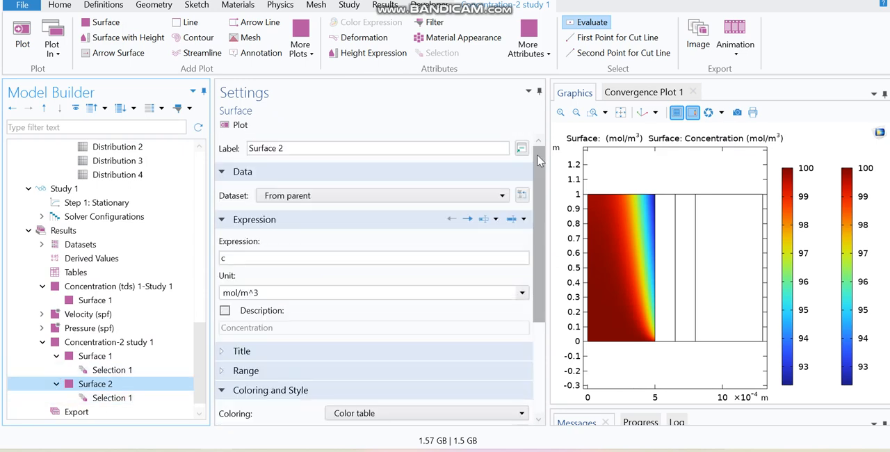
{"action": "left_click", "coordinate": [119, 400]}
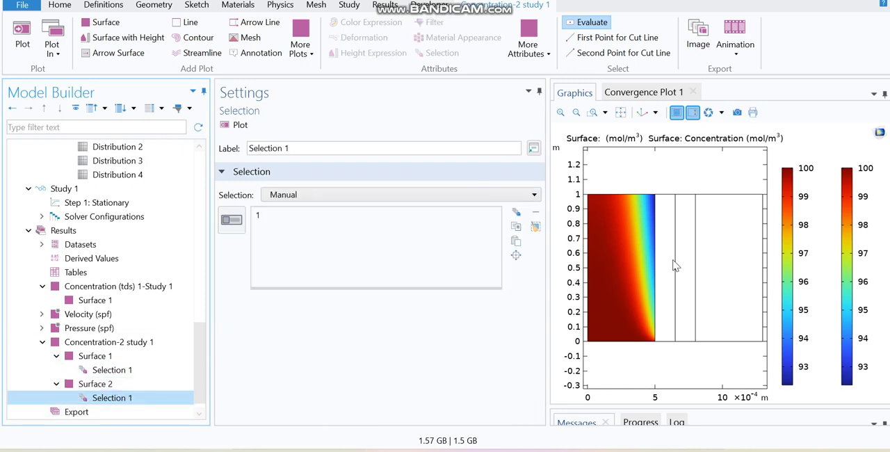
{"action": "left_click", "coordinate": [233, 222]}
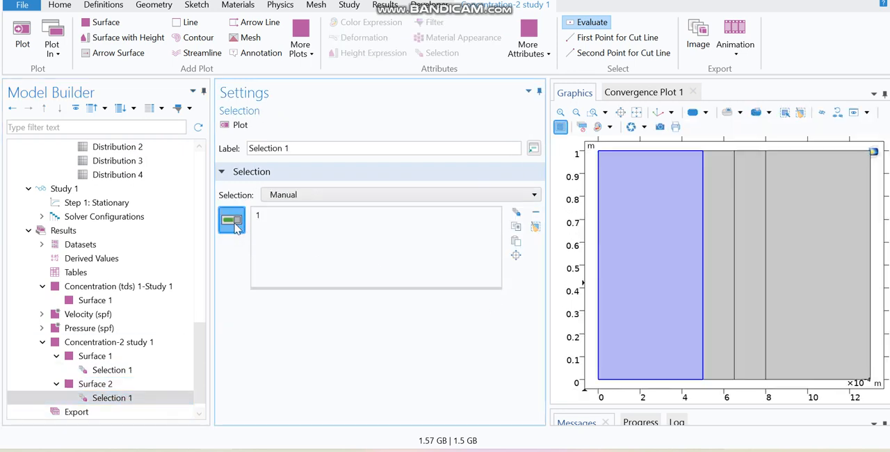
{"action": "left_click", "coordinate": [725, 221]}
{"action": "left_click", "coordinate": [669, 244]}
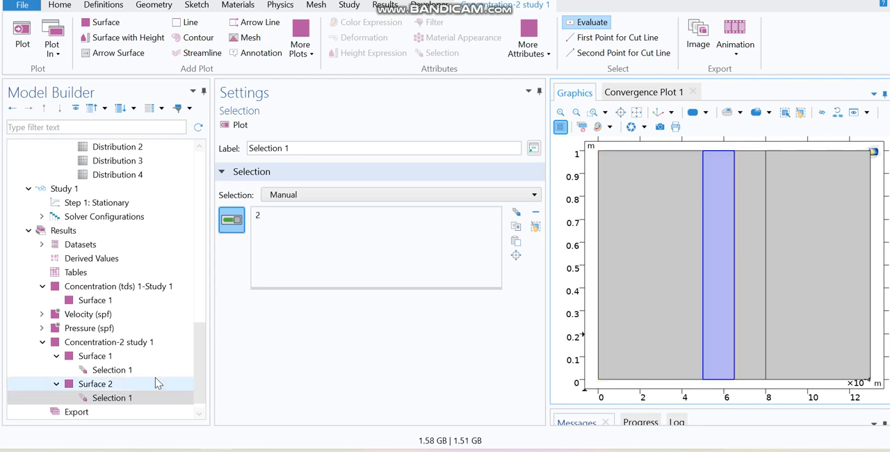
{"action": "left_click", "coordinate": [129, 347]}
Step: Duplicate the domain 2 surface plot within the Concentration-2 study 1 group
{"action": "left_click", "coordinate": [104, 384]}
{"action": "right_click", "coordinate": [107, 387]}
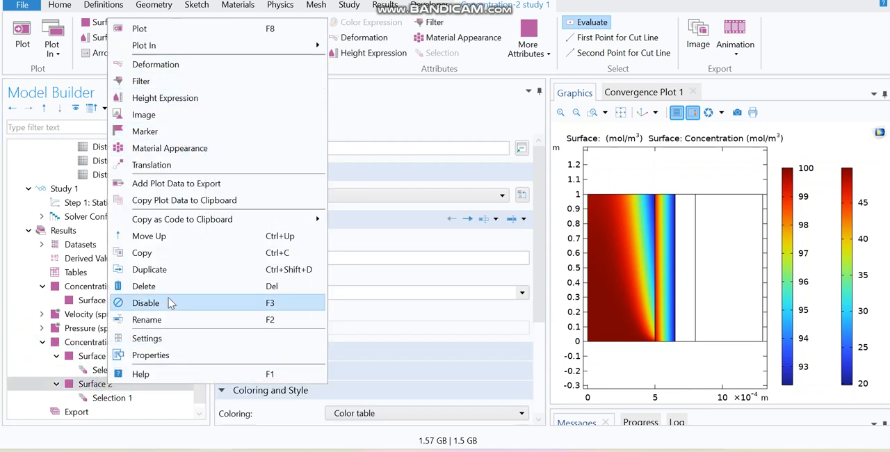
{"action": "left_click", "coordinate": [158, 270]}
{"action": "scroll", "coordinate": [112, 410], "scroll_direction": "down", "scroll_amount": 1}
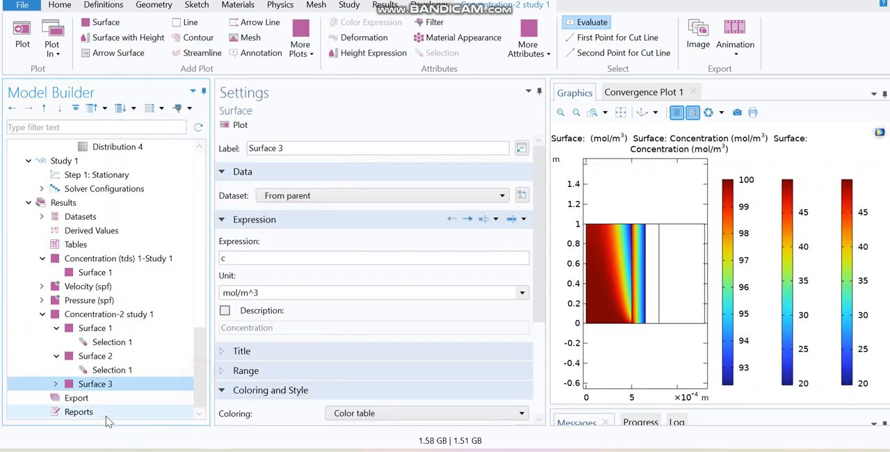
Step: Change the third surface plot's selection to domain 3 only
{"action": "left_click", "coordinate": [55, 384]}
{"action": "left_click", "coordinate": [111, 398]}
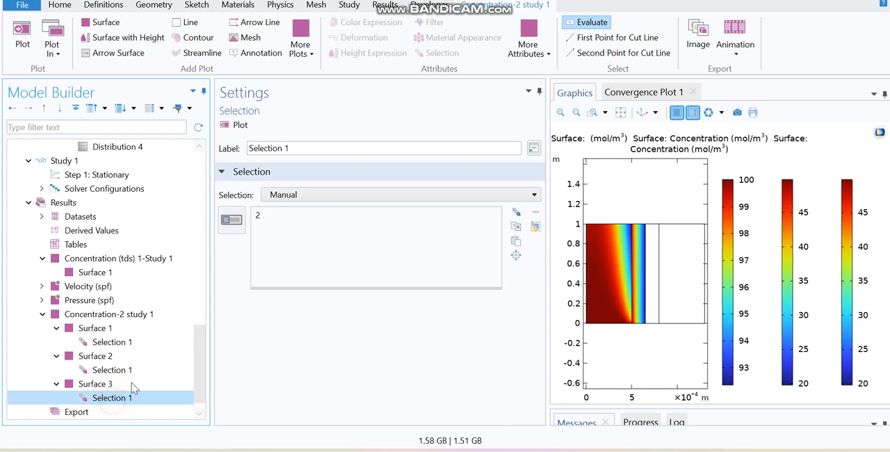
{"action": "left_click", "coordinate": [231, 221]}
{"action": "left_click", "coordinate": [749, 283]}
{"action": "left_click", "coordinate": [725, 295]}
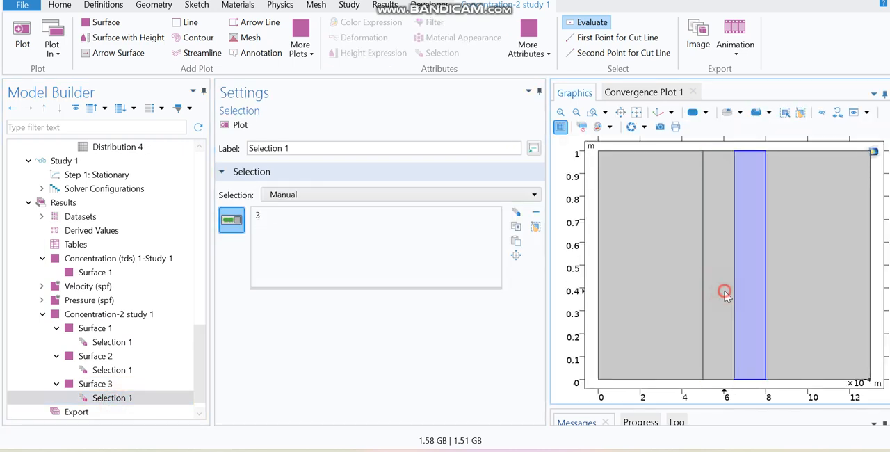
Step: Plot the domain 3 surface and duplicate it within the Concentration-2 study 1 group
{"action": "left_click", "coordinate": [117, 386]}
{"action": "right_click", "coordinate": [118, 385]}
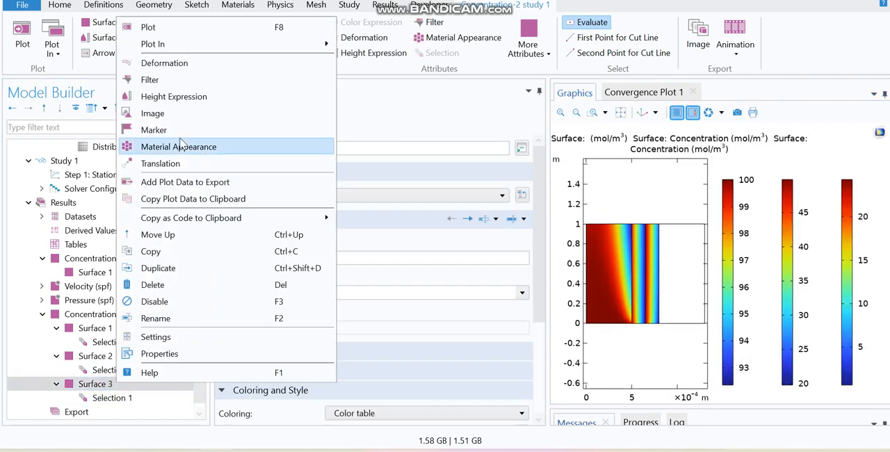
{"action": "left_click", "coordinate": [171, 269]}
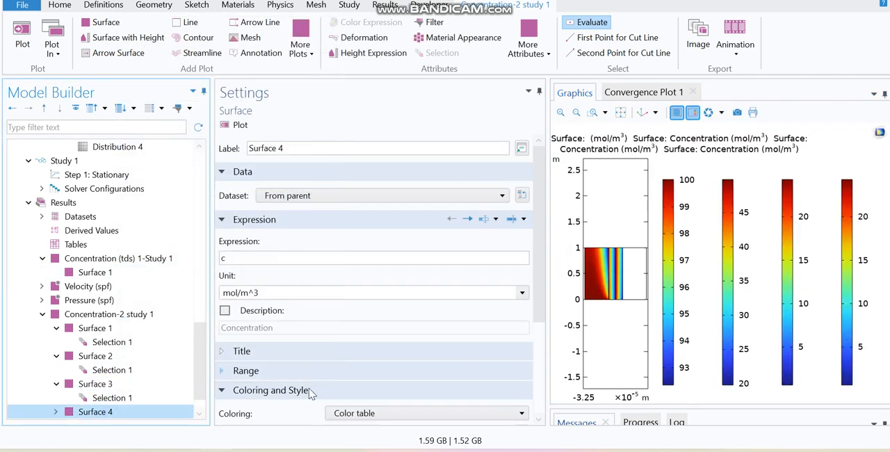
{"action": "scroll", "coordinate": [104, 389], "scroll_direction": "down", "scroll_amount": 2}
Step: Change the fourth surface plot's selection to domain 4 only and display the Concentration-2 study 1 group in an enlarged graphics area
{"action": "left_click", "coordinate": [56, 384]}
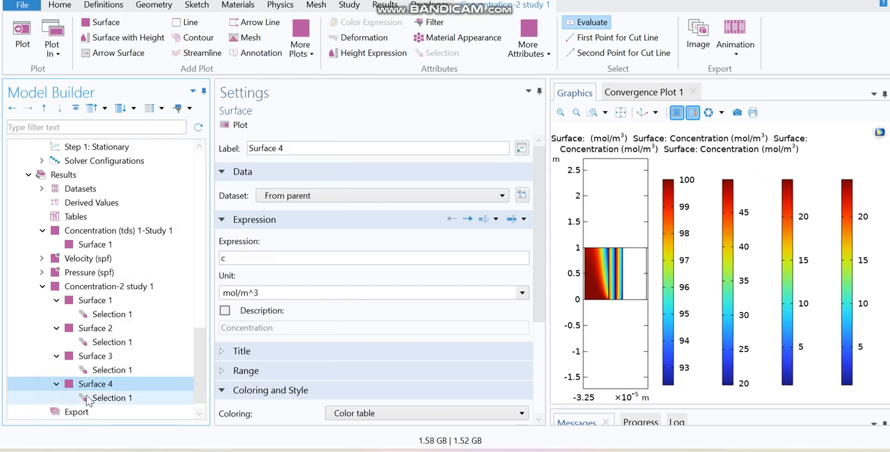
{"action": "left_click", "coordinate": [106, 399]}
{"action": "left_click", "coordinate": [232, 220]}
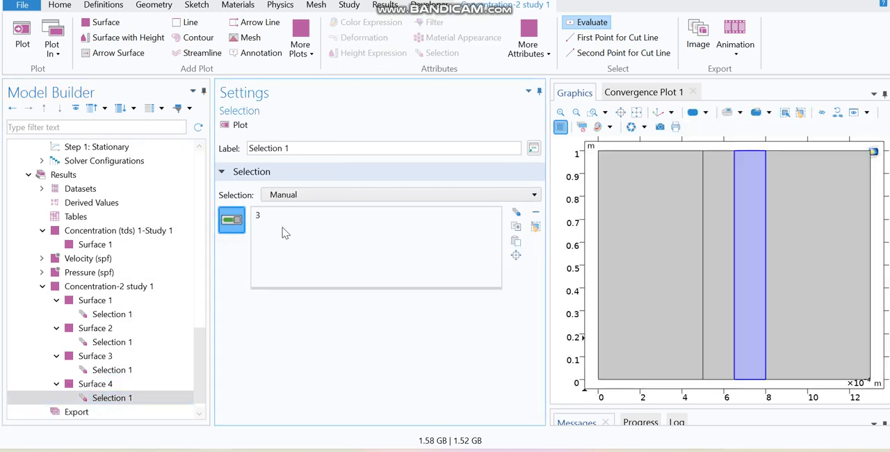
{"action": "left_click", "coordinate": [807, 277]}
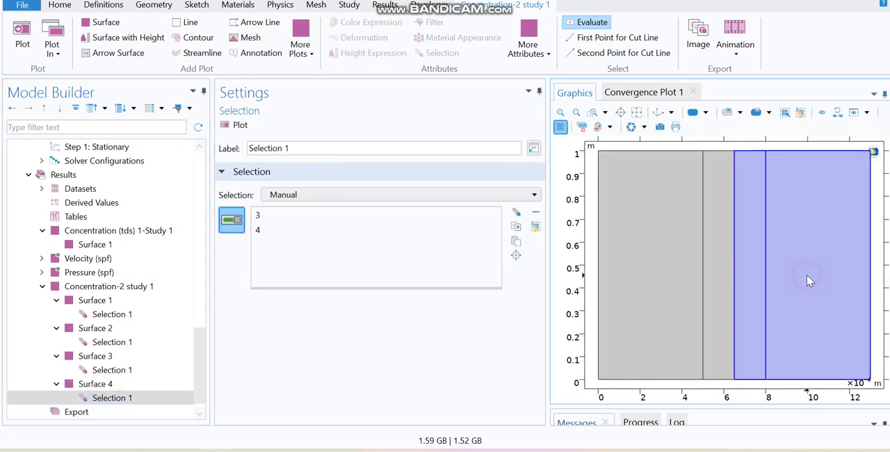
{"action": "left_click", "coordinate": [267, 217]}
{"action": "left_click", "coordinate": [753, 310]}
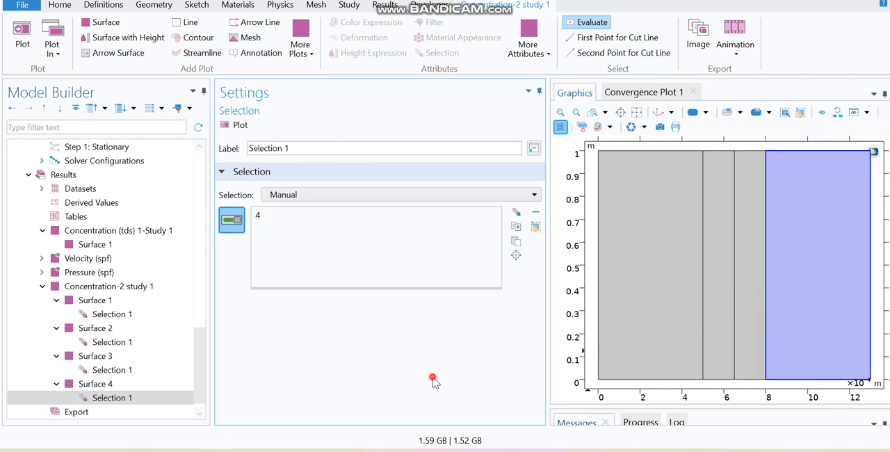
{"action": "left_click", "coordinate": [114, 288]}
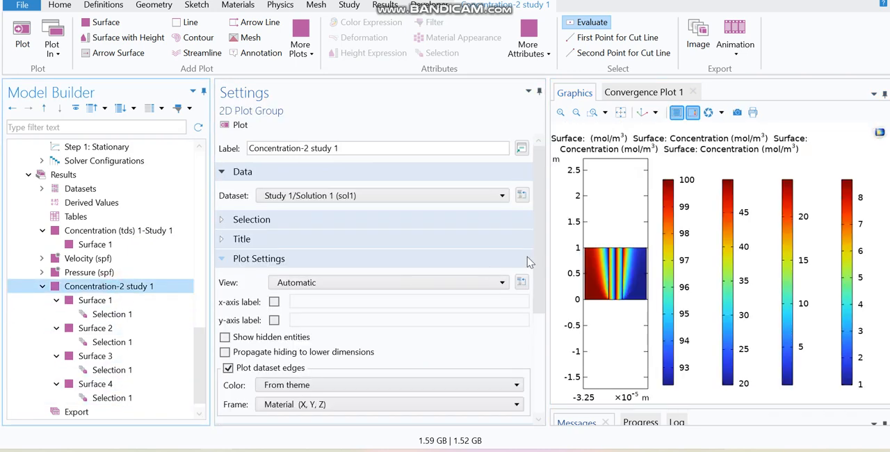
{"action": "left_click_drag", "start_coordinate": [546, 258], "coordinate": [321, 281]}
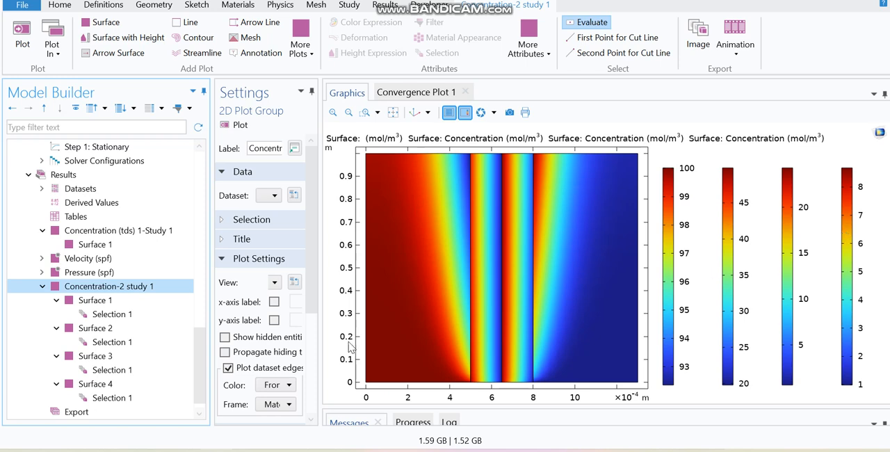
Step: Add a 2D cut line to the result datasets and widen its settings area
{"action": "scroll", "coordinate": [202, 365], "scroll_direction": "down", "scroll_amount": 1}
{"action": "left_click_drag", "start_coordinate": [312, 268], "coordinate": [312, 356]}
{"action": "left_click_drag", "start_coordinate": [197, 356], "coordinate": [198, 334]}
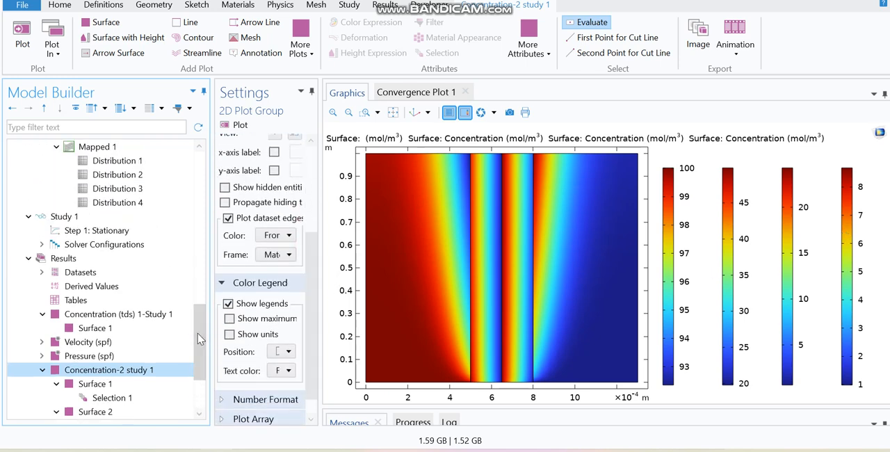
{"action": "left_click", "coordinate": [126, 274]}
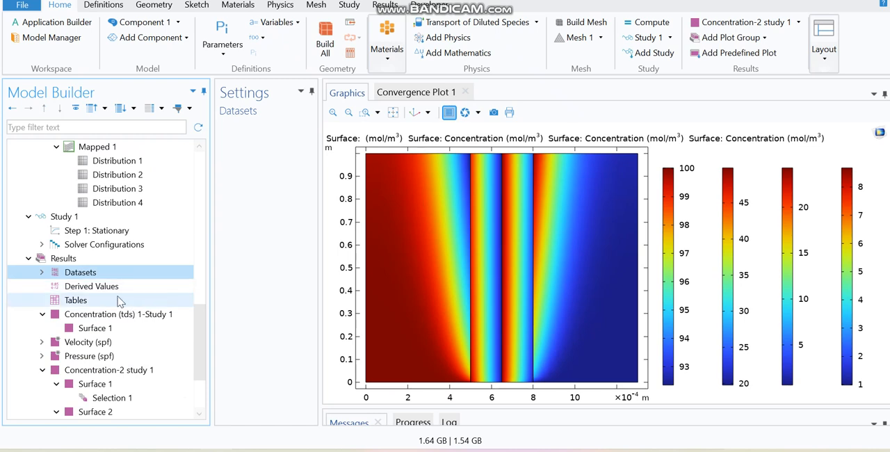
{"action": "left_click", "coordinate": [384, 5]}
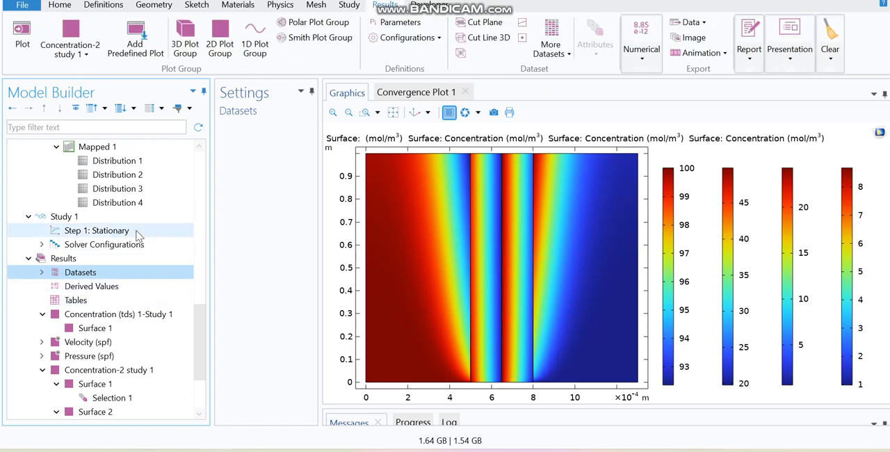
{"action": "left_click", "coordinate": [524, 27]}
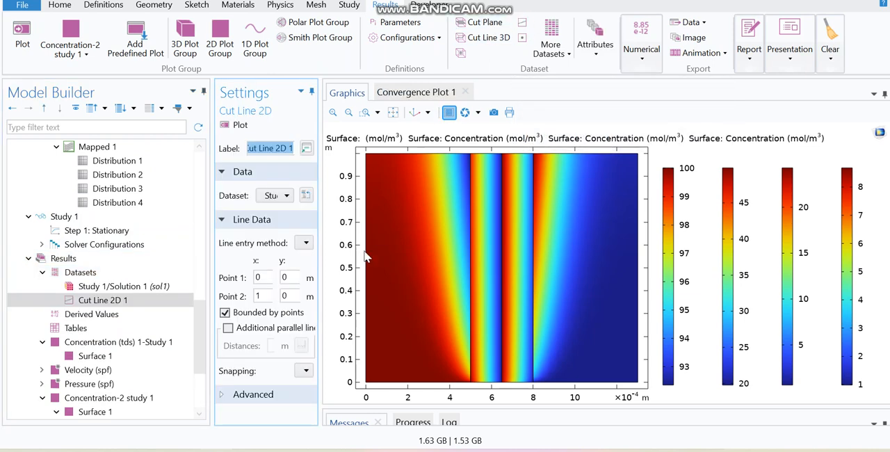
{"action": "left_click_drag", "start_coordinate": [319, 255], "coordinate": [454, 255]}
Step: Define the cut line from (0, L_m/10) to (w_ch*2+w_m1+w_m2, L_m/10) and plot it
{"action": "left_click", "coordinate": [261, 278]}
{"action": "left_click", "coordinate": [268, 297]}
{"action": "left_click_drag", "start_coordinate": [268, 296], "coordinate": [253, 302]}
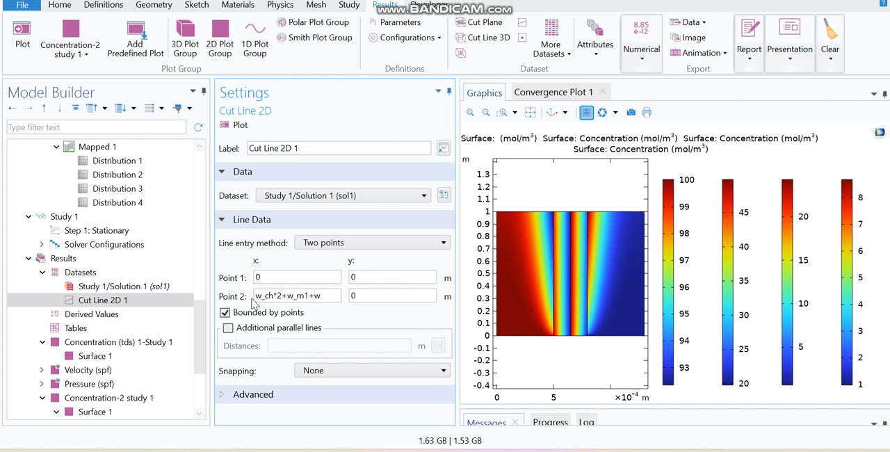
{"action": "left_click", "coordinate": [369, 276]}
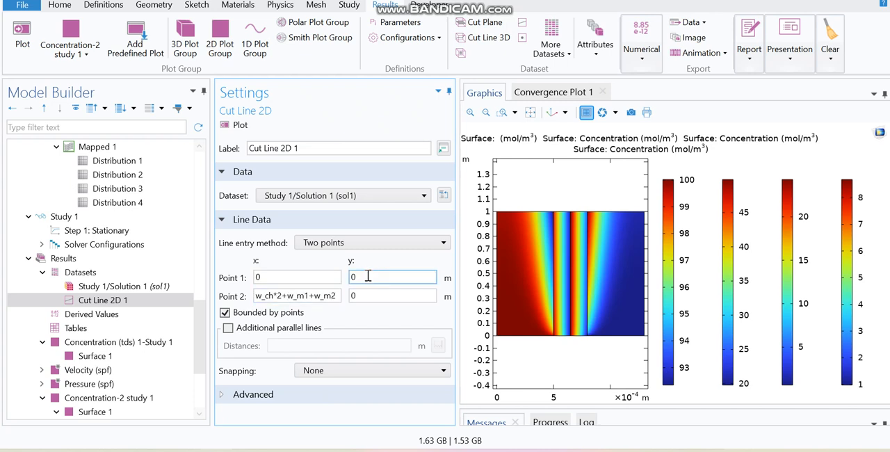
{"action": "left_click_drag", "start_coordinate": [358, 279], "coordinate": [346, 281]}
{"action": "type", "text": "L_m/1"}
{"action": "left_click_drag", "start_coordinate": [370, 294], "coordinate": [337, 295]}
{"action": "type", "text": "L"}
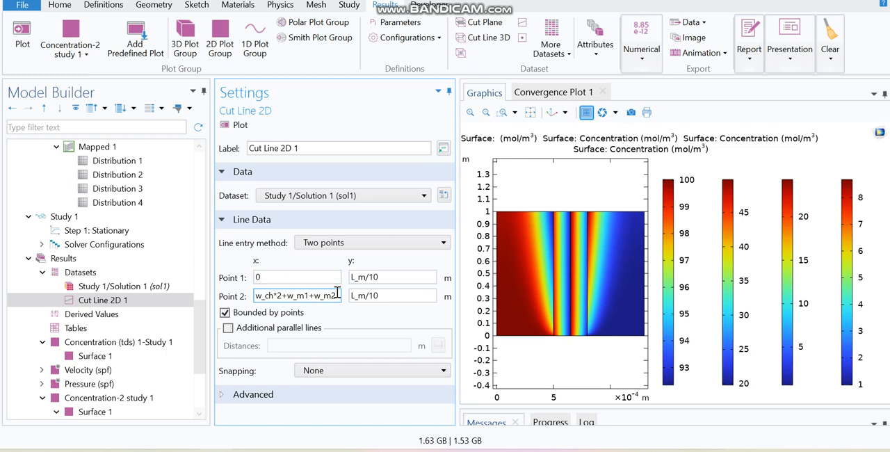
{"action": "left_click", "coordinate": [233, 126]}
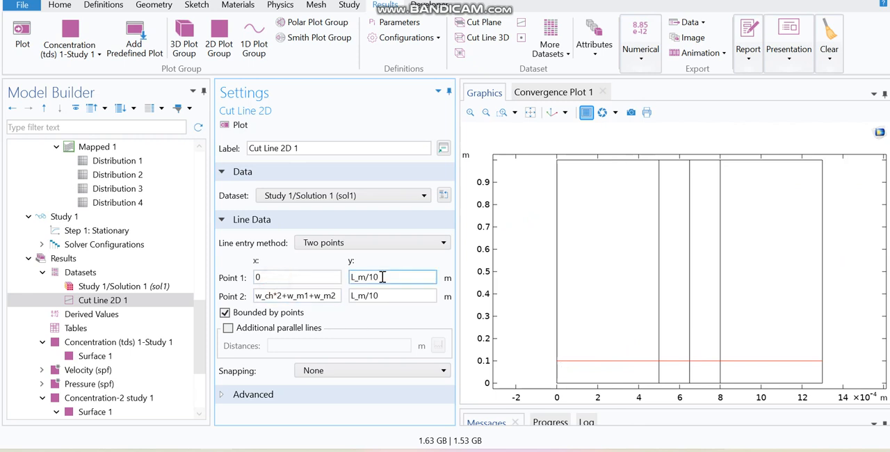
{"action": "left_click_drag", "start_coordinate": [377, 278], "coordinate": [334, 278]}
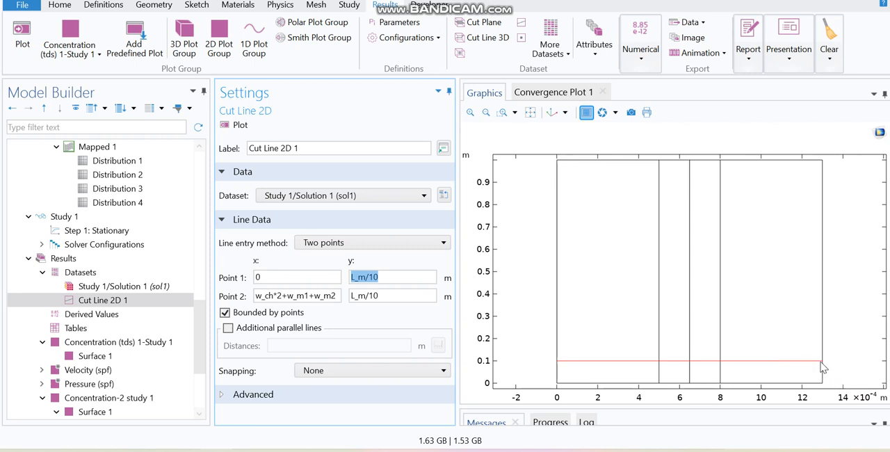
{"action": "left_click", "coordinate": [282, 296]}
{"action": "left_click_drag", "start_coordinate": [261, 295], "coordinate": [687, 313]}
{"action": "left_click", "coordinate": [318, 296]}
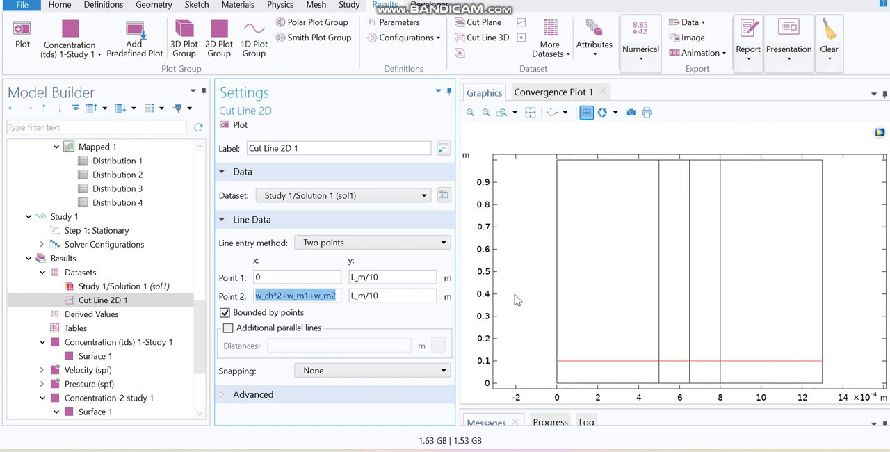
{"action": "left_click_drag", "start_coordinate": [383, 296], "coordinate": [351, 296]}
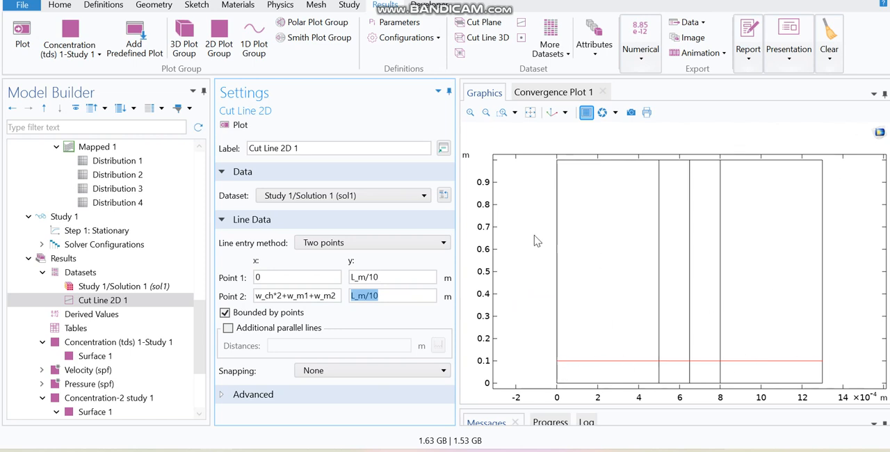
Step: Enable additional parallel cut lines at distances range(L_m/10,L_m/10,9*L_m/10) and plot them
{"action": "left_click", "coordinate": [228, 328]}
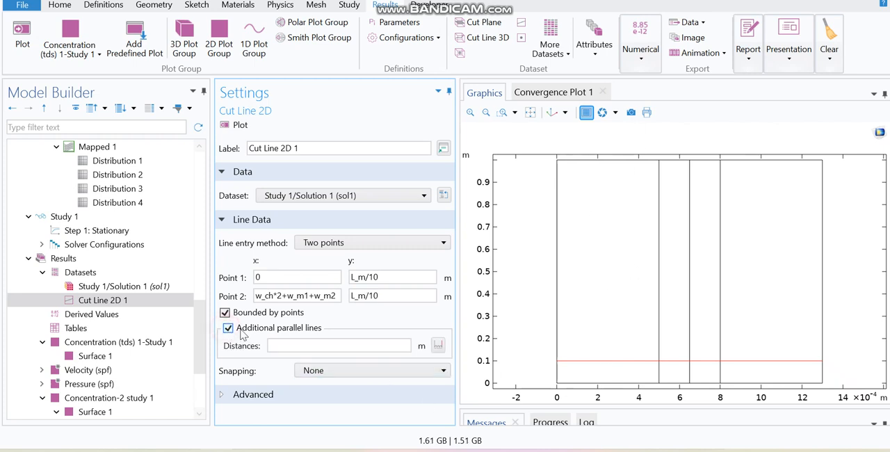
{"action": "left_click", "coordinate": [438, 346]}
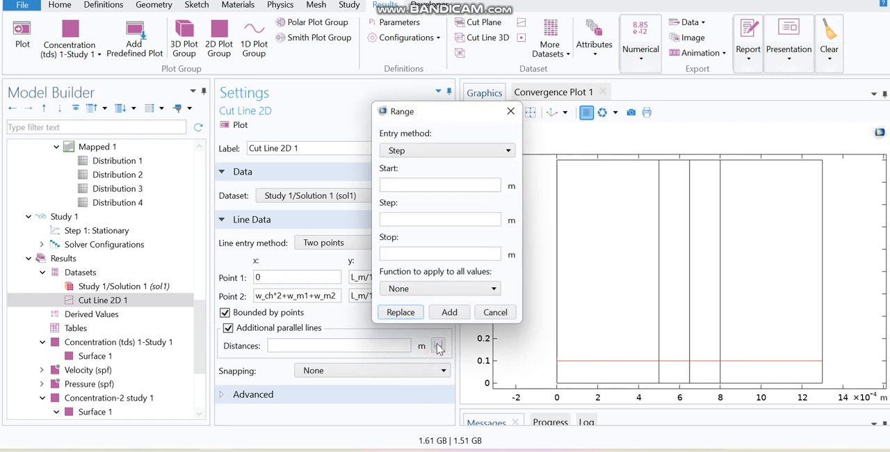
{"action": "left_click", "coordinate": [391, 188]}
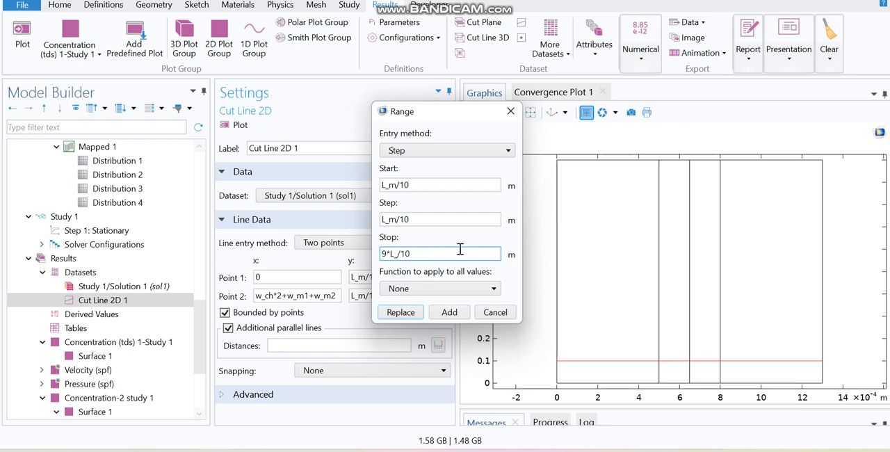
{"action": "left_click", "coordinate": [445, 314]}
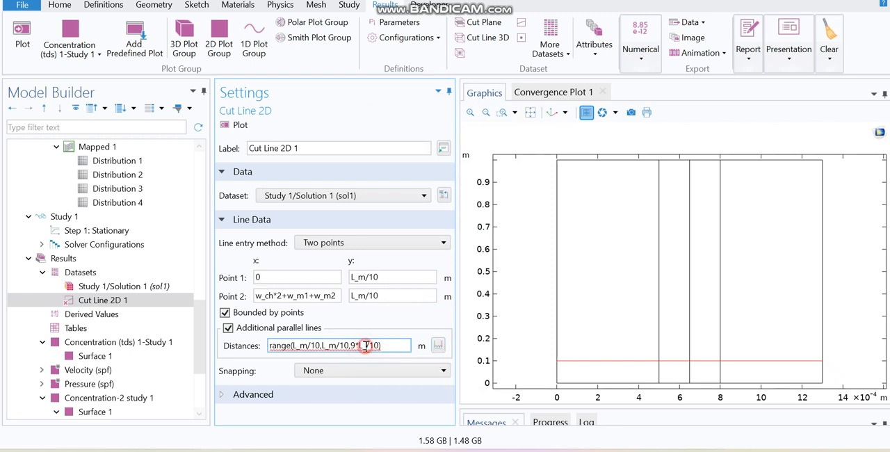
{"action": "type", "text": "m"}
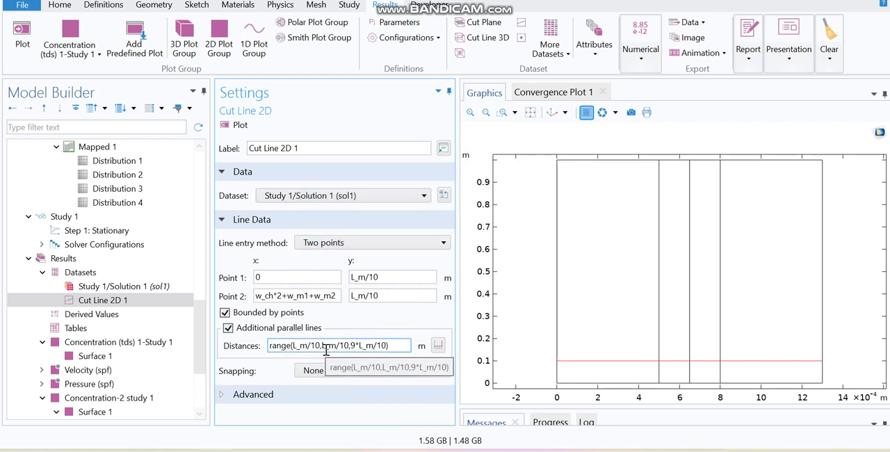
{"action": "left_click", "coordinate": [238, 125]}
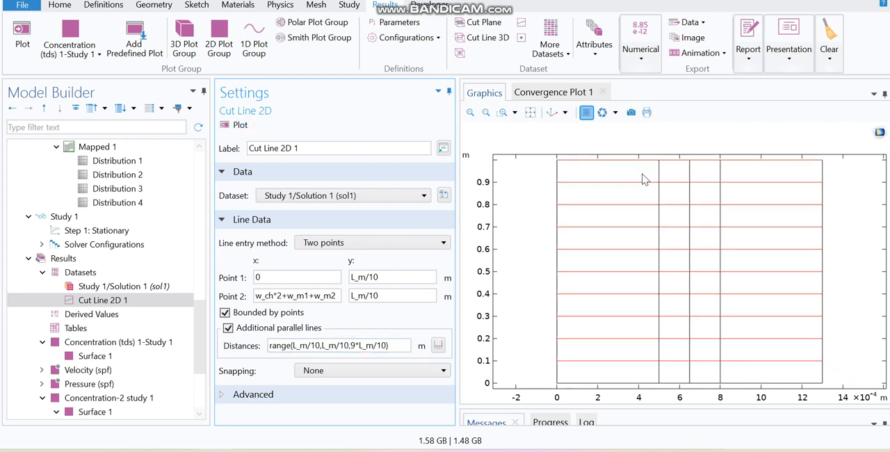
Step: Add a 1D plot group to the results with a line graph in it
{"action": "left_click_drag", "start_coordinate": [202, 313], "coordinate": [205, 372]}
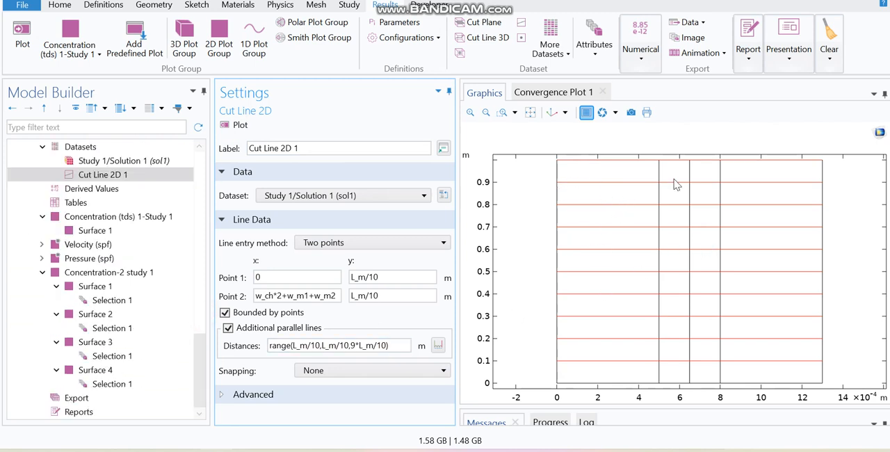
{"action": "left_click", "coordinate": [256, 44]}
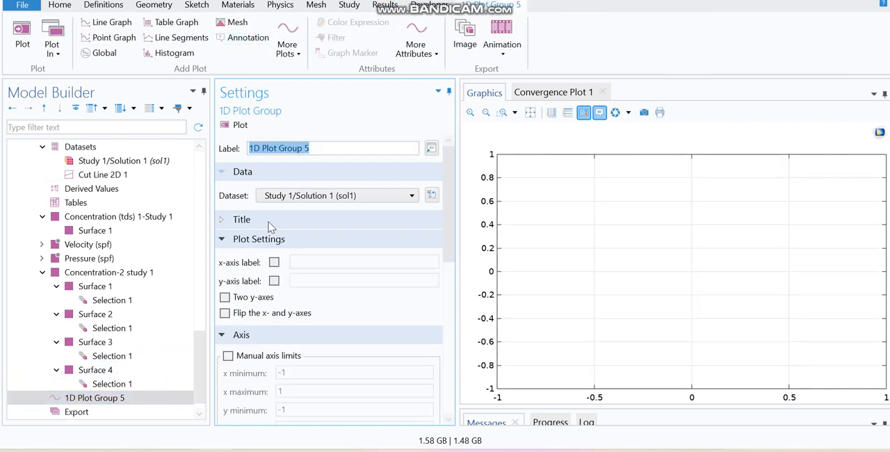
{"action": "right_click", "coordinate": [158, 398]}
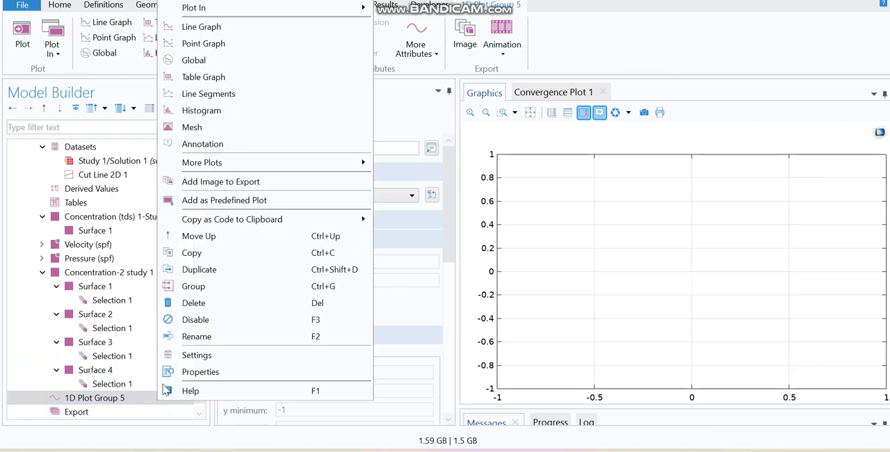
{"action": "left_click", "coordinate": [227, 27]}
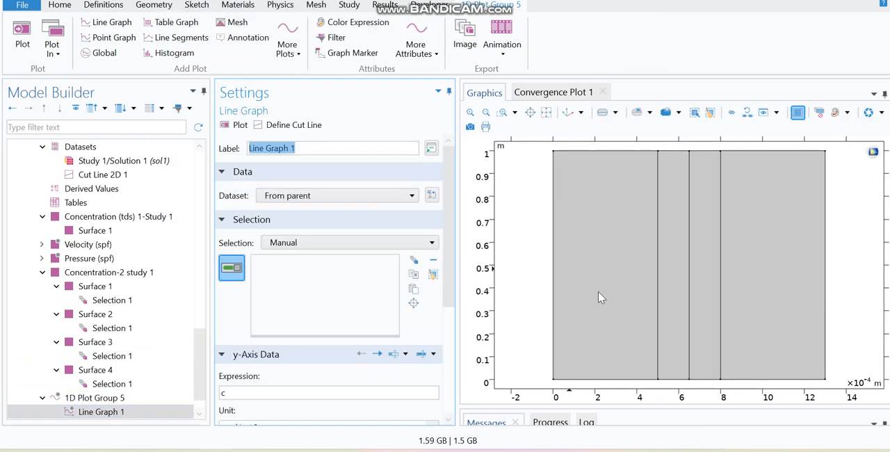
Step: Set the line graph's dataset to Cut Line 2D 1 and plot the concentration c along the arc length
{"action": "left_click", "coordinate": [358, 197]}
{"action": "left_click", "coordinate": [358, 197]}
{"action": "left_click", "coordinate": [351, 197]}
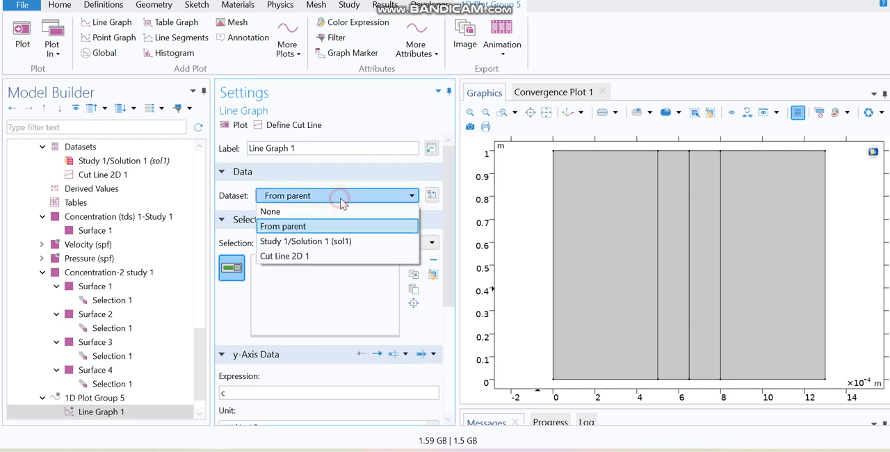
{"action": "left_click", "coordinate": [293, 257]}
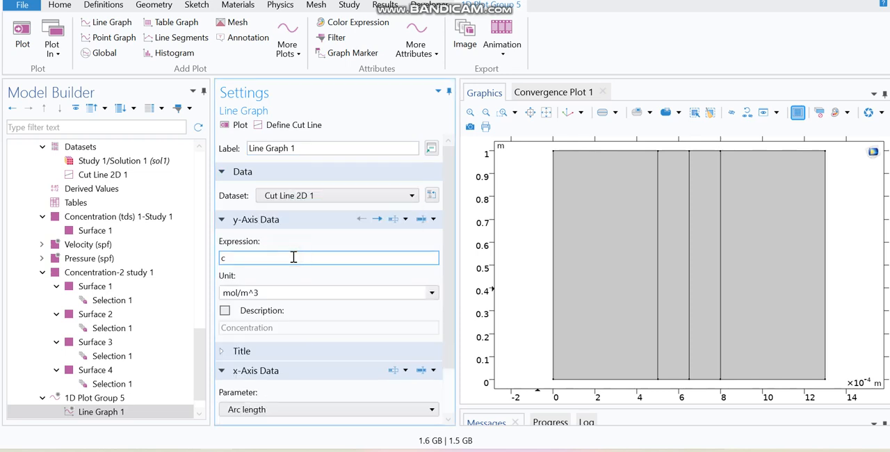
{"action": "left_click_drag", "start_coordinate": [194, 362], "coordinate": [195, 371]}
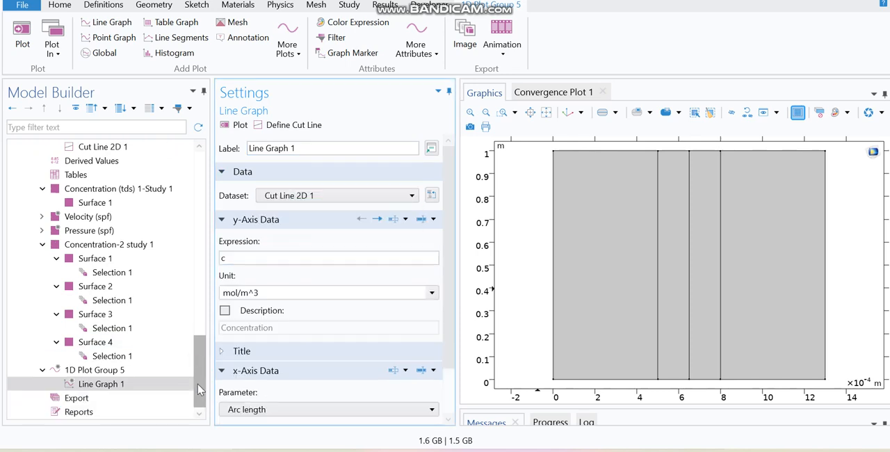
{"action": "left_click", "coordinate": [230, 125]}
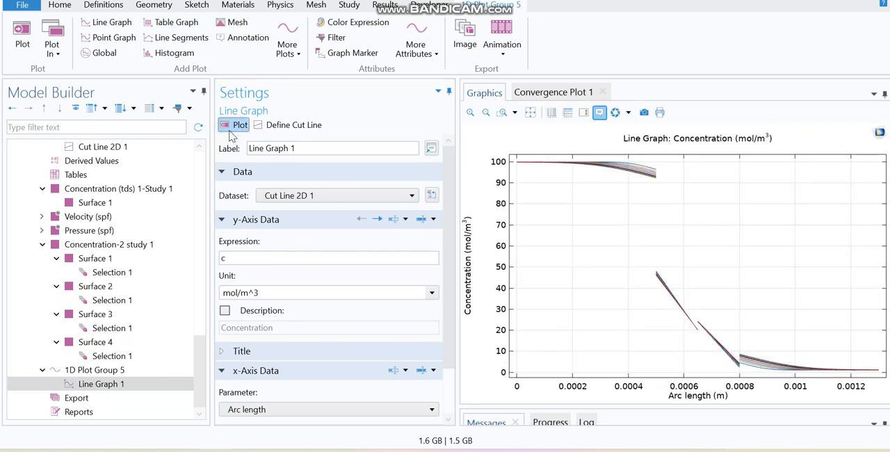
Step: Examine the concentration curves up close in the membrane layers and at the domain interfaces
{"action": "left_click", "coordinate": [471, 112]}
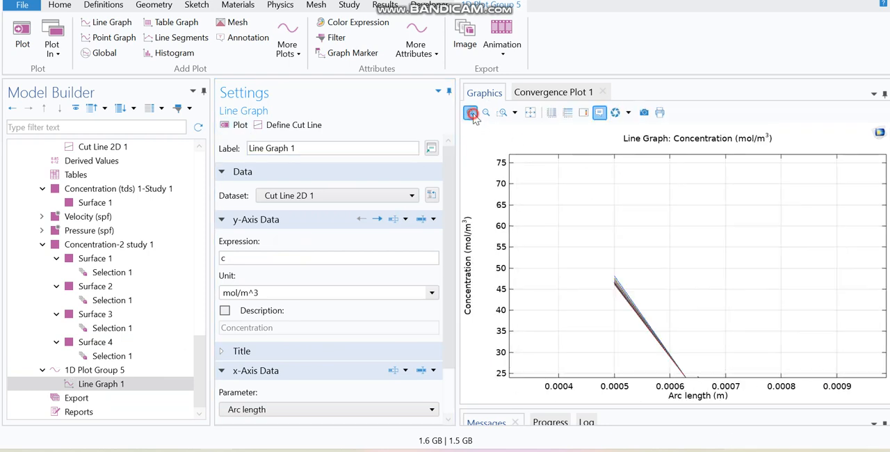
{"action": "left_click", "coordinate": [472, 112]}
{"action": "left_click_drag", "start_coordinate": [586, 265], "coordinate": [710, 329]}
{"action": "left_click_drag", "start_coordinate": [606, 209], "coordinate": [719, 324]}
{"action": "left_click_drag", "start_coordinate": [600, 185], "coordinate": [660, 339]}
{"action": "left_click_drag", "start_coordinate": [616, 212], "coordinate": [518, 270]}
{"action": "left_click_drag", "start_coordinate": [685, 307], "coordinate": [596, 246]}
{"action": "left_click_drag", "start_coordinate": [731, 284], "coordinate": [573, 196]}
{"action": "left_click_drag", "start_coordinate": [691, 276], "coordinate": [786, 326]}
{"action": "left_click_drag", "start_coordinate": [622, 238], "coordinate": [823, 328]}
{"action": "left_click_drag", "start_coordinate": [632, 237], "coordinate": [659, 274]}
{"action": "left_click_drag", "start_coordinate": [635, 237], "coordinate": [563, 176]}
{"action": "left_click_drag", "start_coordinate": [743, 276], "coordinate": [613, 17]}
{"action": "left_click_drag", "start_coordinate": [732, 278], "coordinate": [685, 156]}
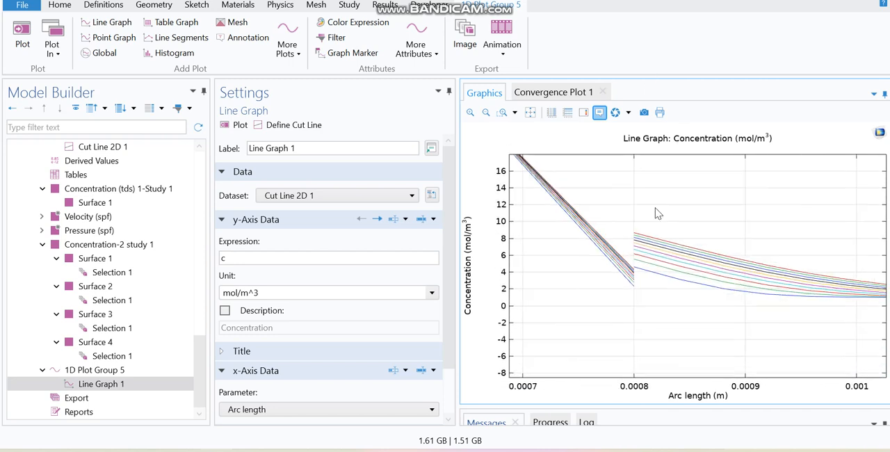
Step: Show the legend with the cut line distances on the concentration line graph
{"action": "left_click", "coordinate": [584, 114]}
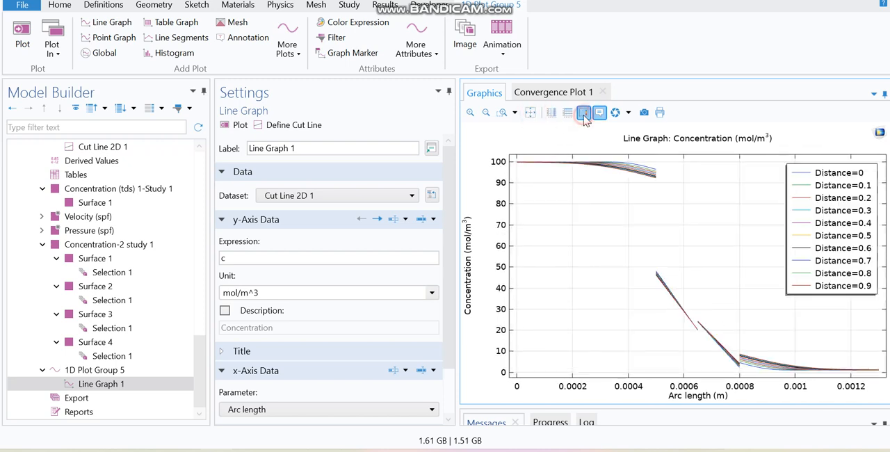
{"action": "left_click", "coordinate": [470, 112]}
{"action": "left_click", "coordinate": [470, 112]}
{"action": "left_click", "coordinate": [470, 112]}
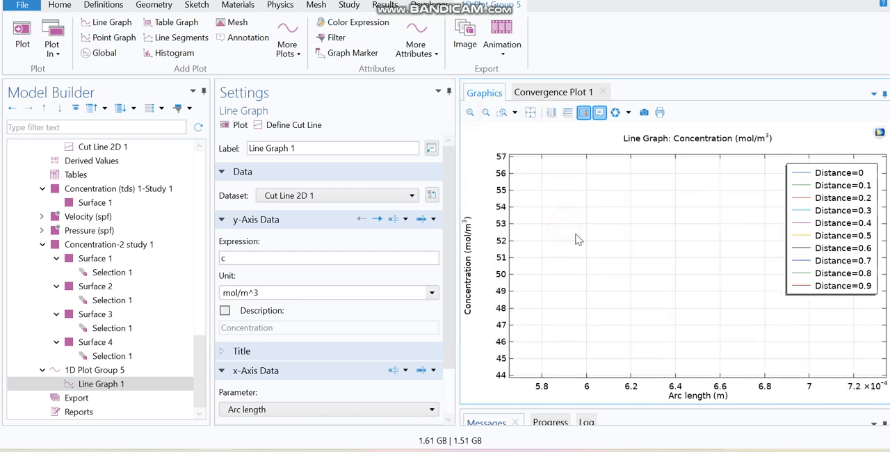
Step: Examine the cut line concentration curves up close near the first domain interface, compare them with the legend distances, and restore the full plot extents
{"action": "left_click_drag", "start_coordinate": [582, 224], "coordinate": [561, 176]}
{"action": "left_click_drag", "start_coordinate": [564, 174], "coordinate": [669, 400]}
{"action": "left_click_drag", "start_coordinate": [593, 219], "coordinate": [685, 428]}
{"action": "left_click_drag", "start_coordinate": [570, 179], "coordinate": [644, 364]}
{"action": "left_click_drag", "start_coordinate": [596, 185], "coordinate": [633, 351]}
{"action": "left_click_drag", "start_coordinate": [592, 227], "coordinate": [655, 230]}
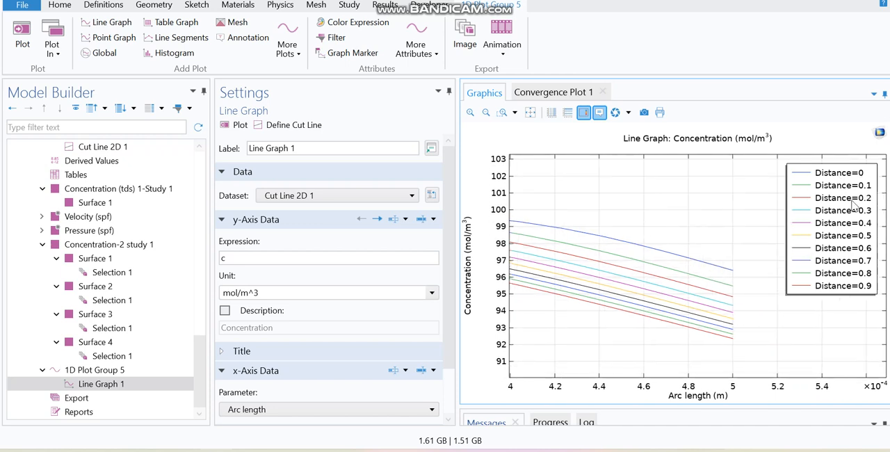
{"action": "mouse_move", "coordinate": [665, 253]}
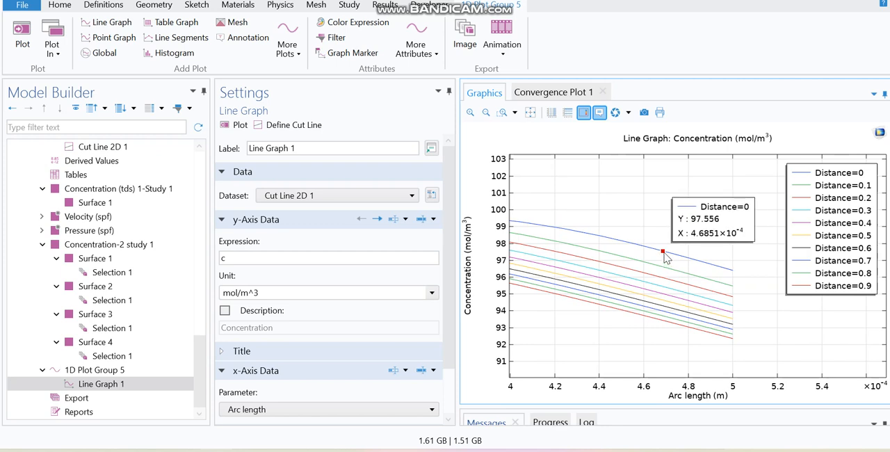
{"action": "mouse_move", "coordinate": [649, 269]}
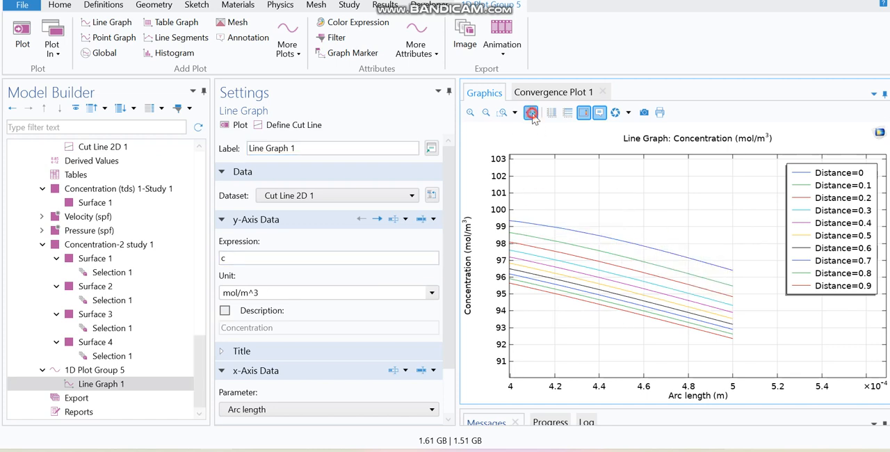
{"action": "left_click", "coordinate": [531, 113]}
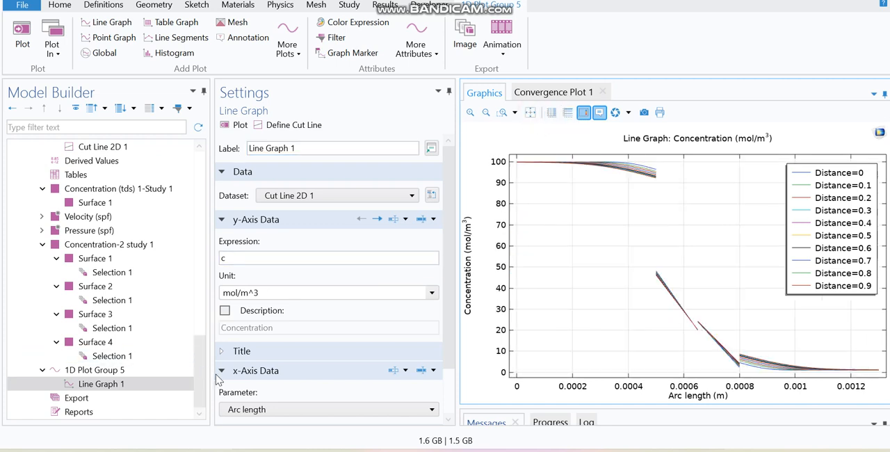
Step: Add another 1D plot group to the results with a line graph in it
{"action": "mouse_move", "coordinate": [202, 375]}
{"action": "left_mouse_down"}
{"action": "mouse_move", "coordinate": [202, 367]}
{"action": "mouse_move", "coordinate": [202, 388]}
{"action": "left_mouse_up"}
{"action": "left_click", "coordinate": [387, 5]}
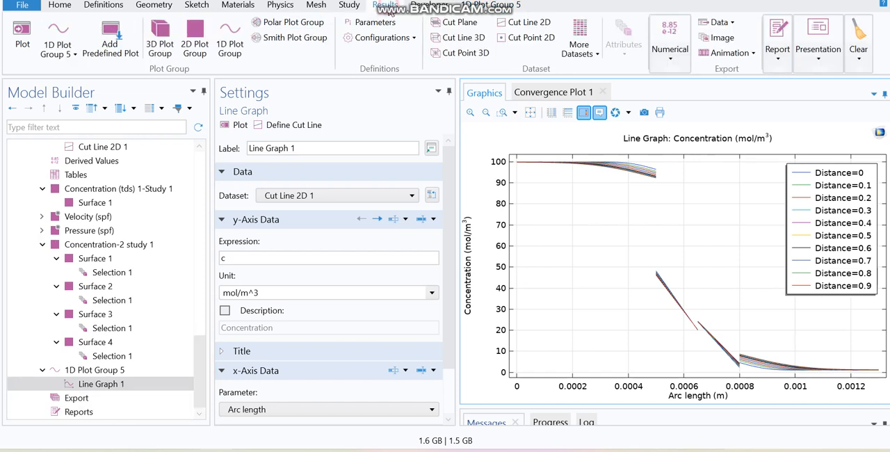
{"action": "left_click", "coordinate": [230, 40]}
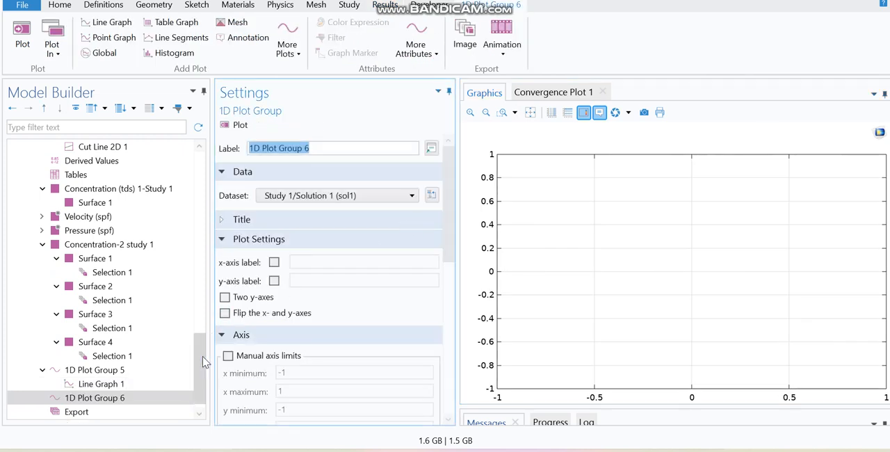
{"action": "left_click_drag", "start_coordinate": [200, 358], "coordinate": [200, 396]}
{"action": "right_click", "coordinate": [152, 387]}
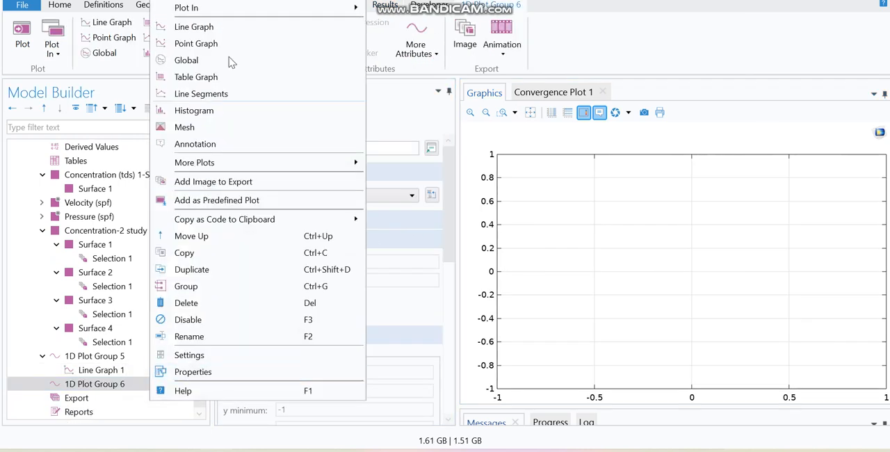
{"action": "left_click", "coordinate": [232, 25]}
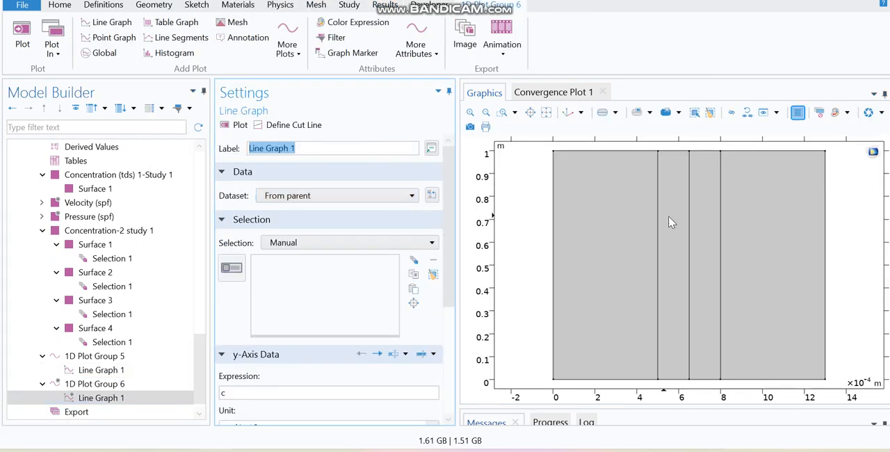
{"action": "left_click", "coordinate": [616, 150]}
{"action": "left_click", "coordinate": [673, 151]}
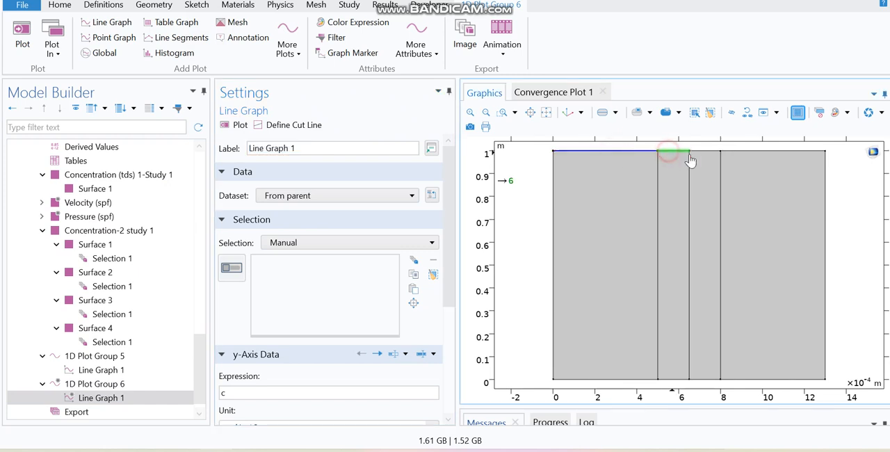
{"action": "left_click", "coordinate": [708, 151]}
{"action": "left_click", "coordinate": [762, 151]}
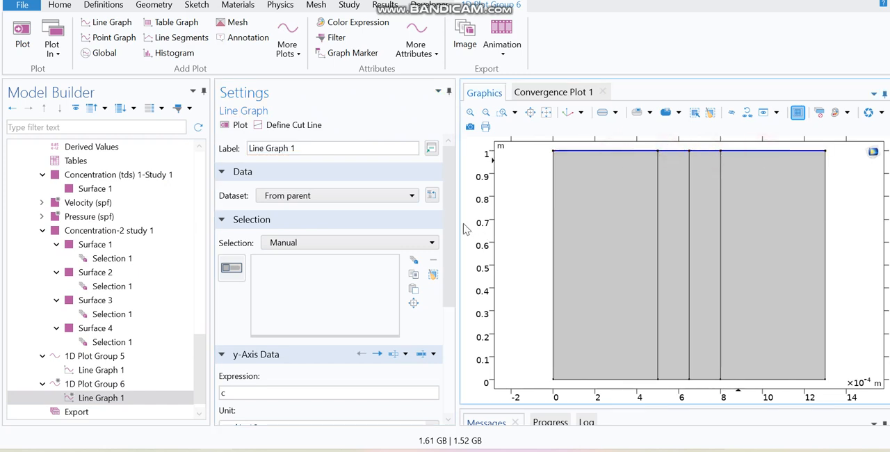
Step: Activate the line graph's selection and add the four upper boundaries of the module, 3, 6, 9 and 12
{"action": "scroll", "coordinate": [453, 221], "scroll_direction": "down", "scroll_amount": 3}
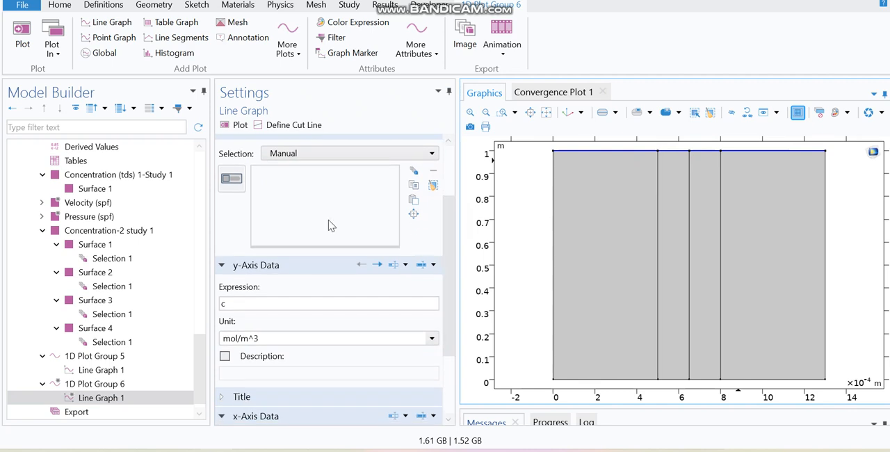
{"action": "left_click", "coordinate": [233, 182]}
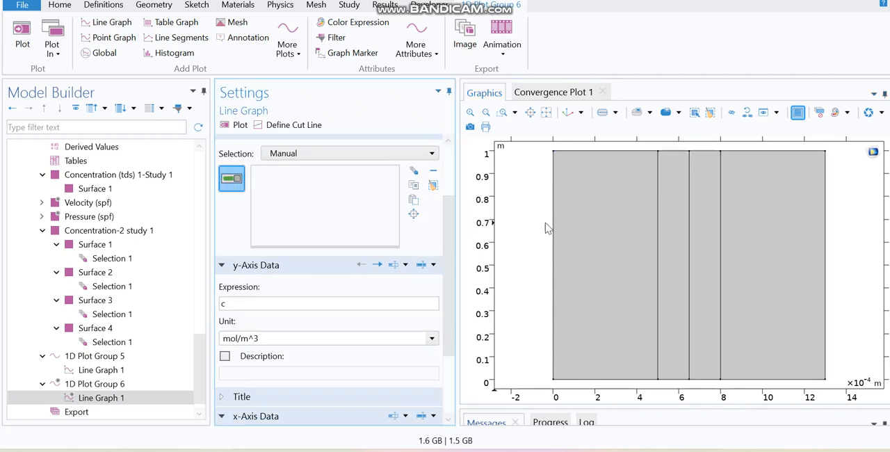
{"action": "left_click", "coordinate": [605, 151]}
{"action": "left_click", "coordinate": [678, 153]}
{"action": "left_click", "coordinate": [705, 152]}
{"action": "left_click", "coordinate": [758, 152]}
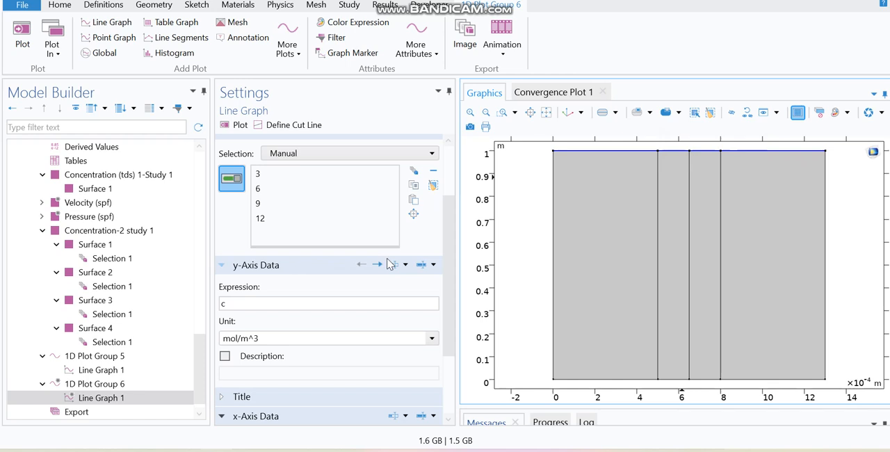
Step: Plot the concentration c against arc length along the selected upper boundaries
{"action": "left_click", "coordinate": [446, 266]}
{"action": "left_click_drag", "start_coordinate": [446, 279], "coordinate": [445, 334]}
{"action": "left_click", "coordinate": [236, 125]}
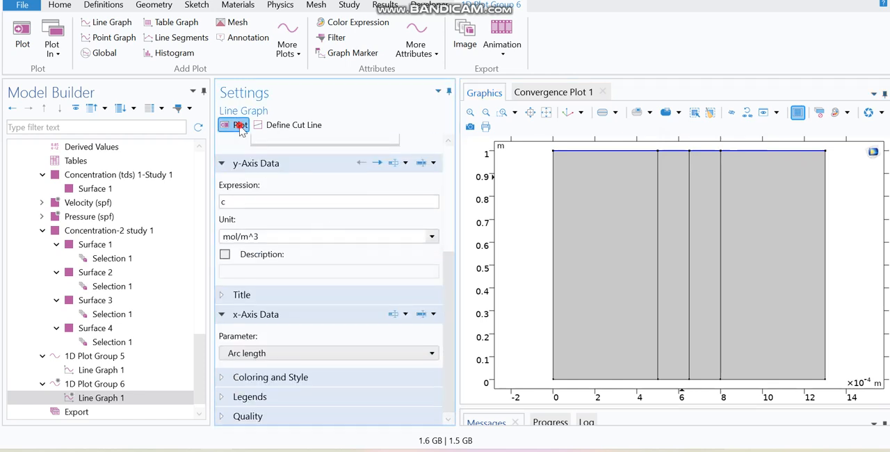